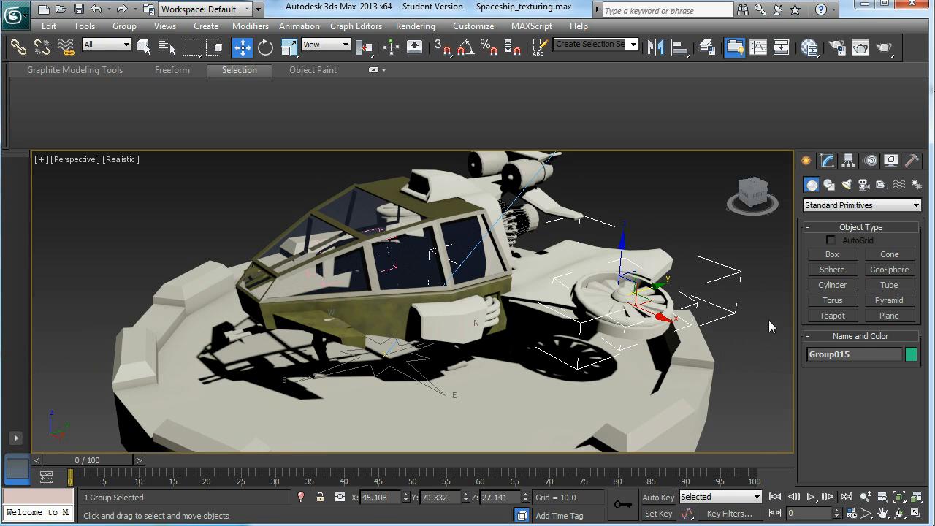
Select the grouped side wing with the round fan and open its group to access the individual parts
drag(663, 339, 660, 320)
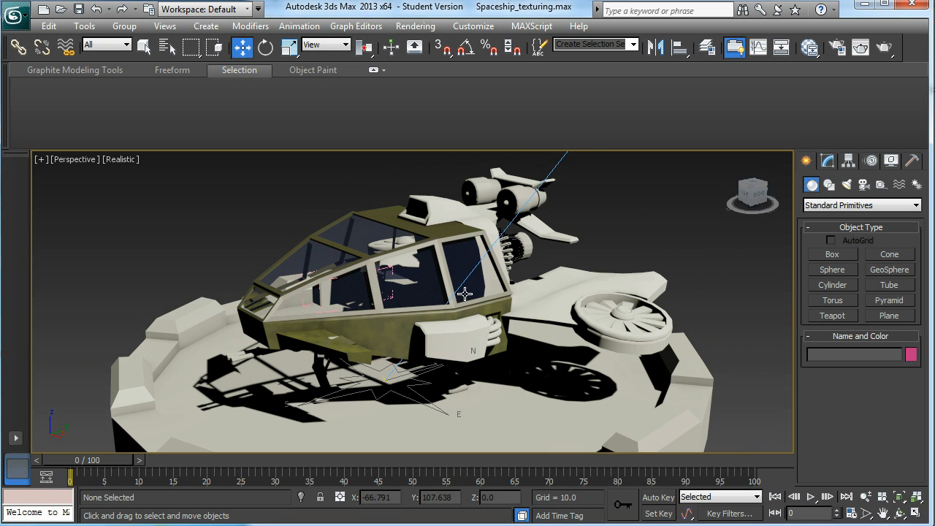
mouse_move(469, 336)
mouse_down()
mouse_move(455, 330)
mouse_move(498, 361)
mouse_up()
scroll(491, 352, up, 2)
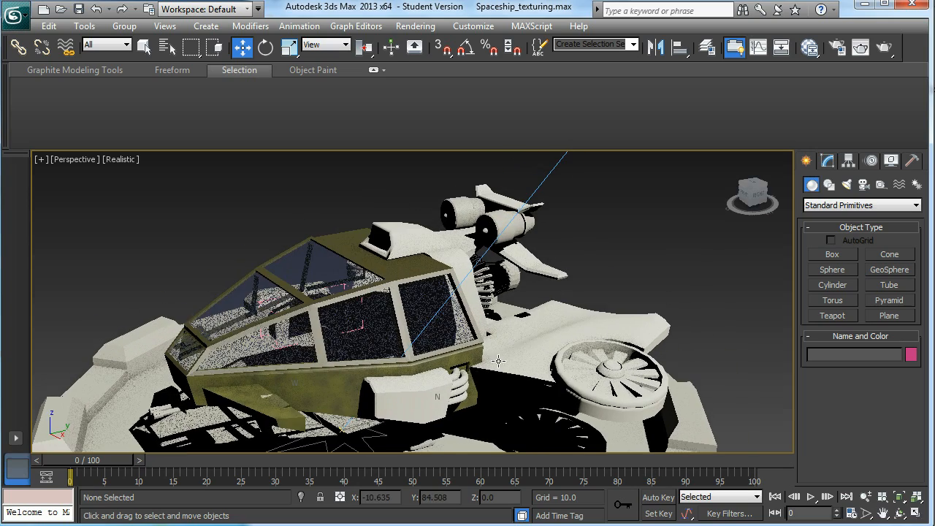
click(529, 330)
drag(595, 326, 600, 310)
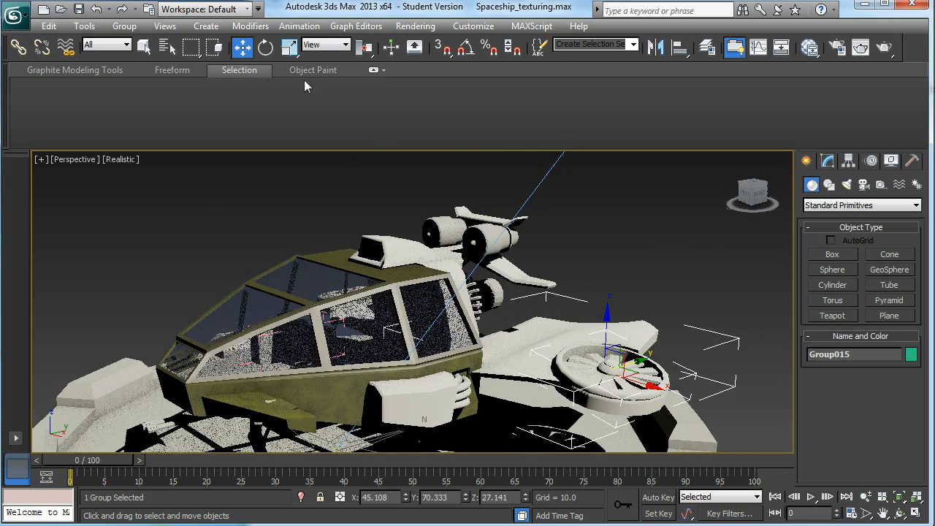
click(122, 27)
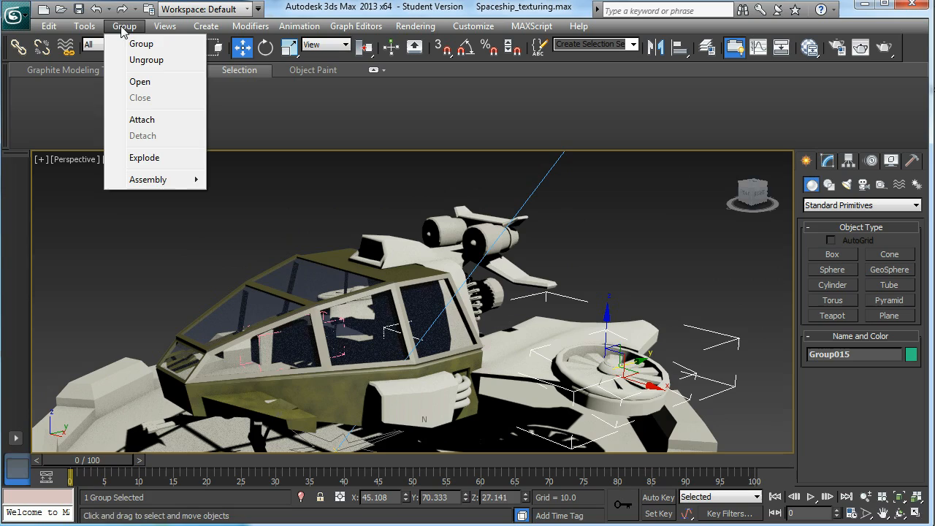
click(140, 83)
Select the wing body inside the opened group and isolate it in the viewport
click(562, 338)
drag(566, 333, 530, 313)
key(alt+q)
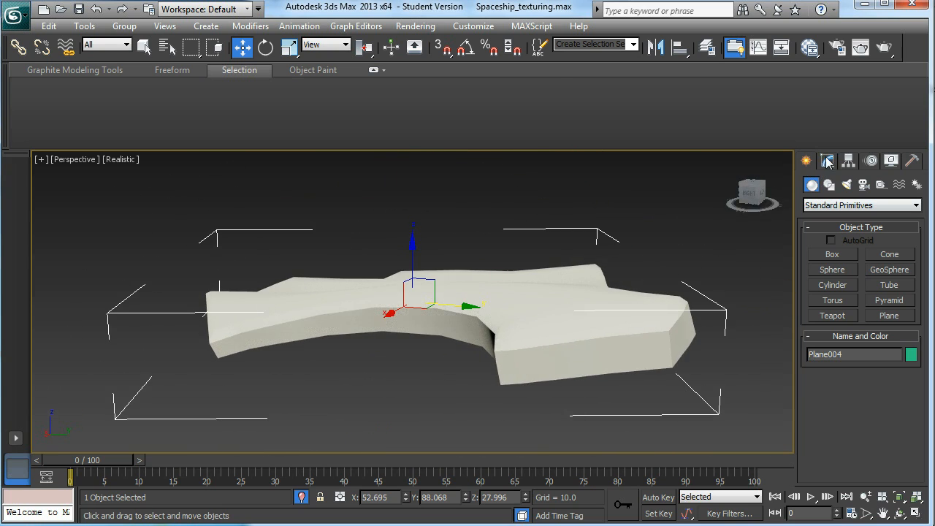
Add an Unwrap UVW modifier to the isolated wing body
click(828, 161)
click(915, 201)
key(u)
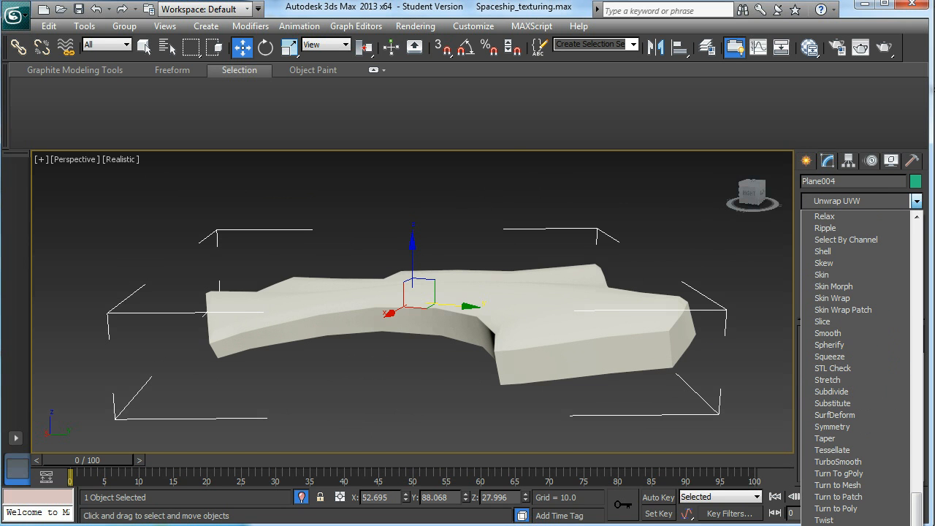
key(Return)
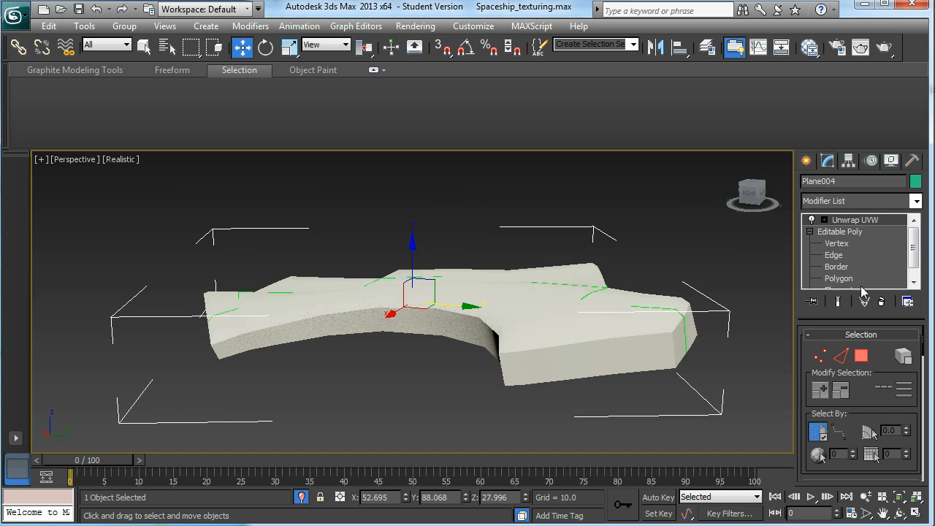
Open the wing's UV editor and hide the checker pattern behind the UV layout
drag(882, 416, 872, 286)
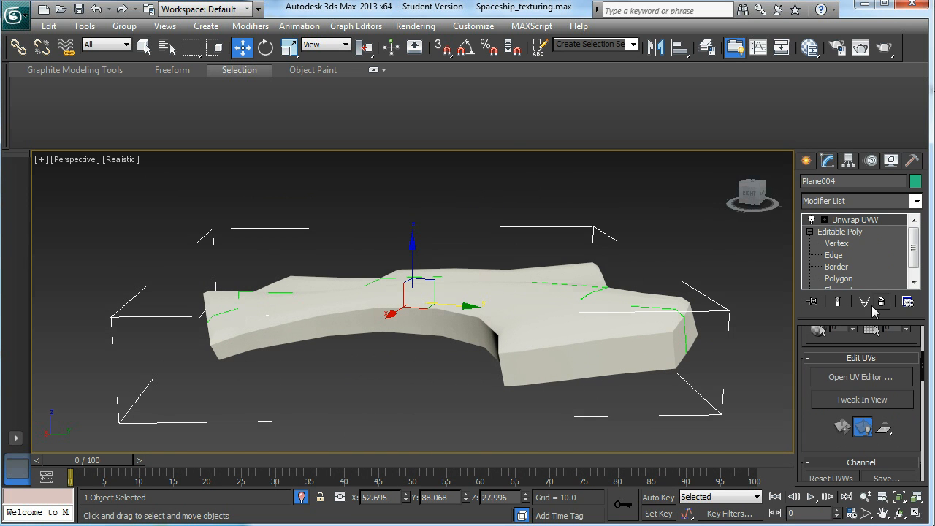
click(862, 377)
drag(146, 12, 518, 14)
scroll(427, 157, down, 5)
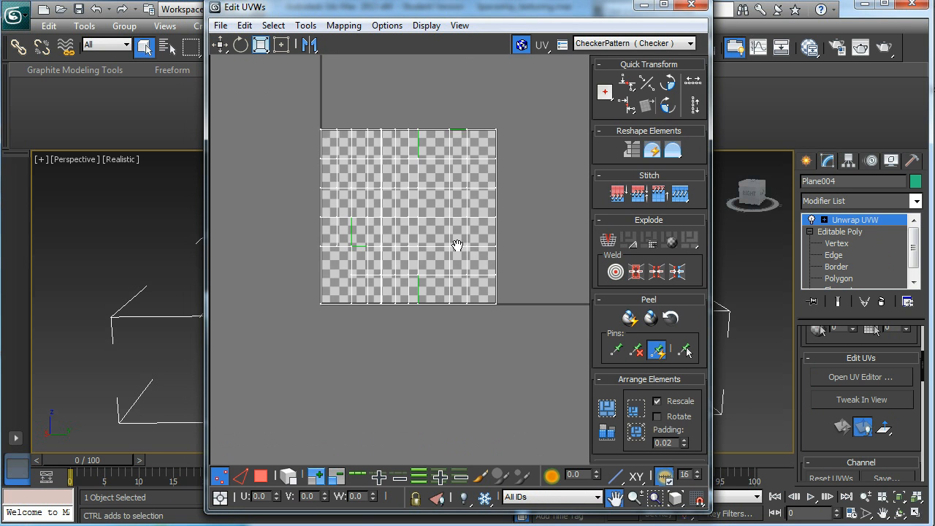
drag(474, 233, 452, 255)
click(533, 44)
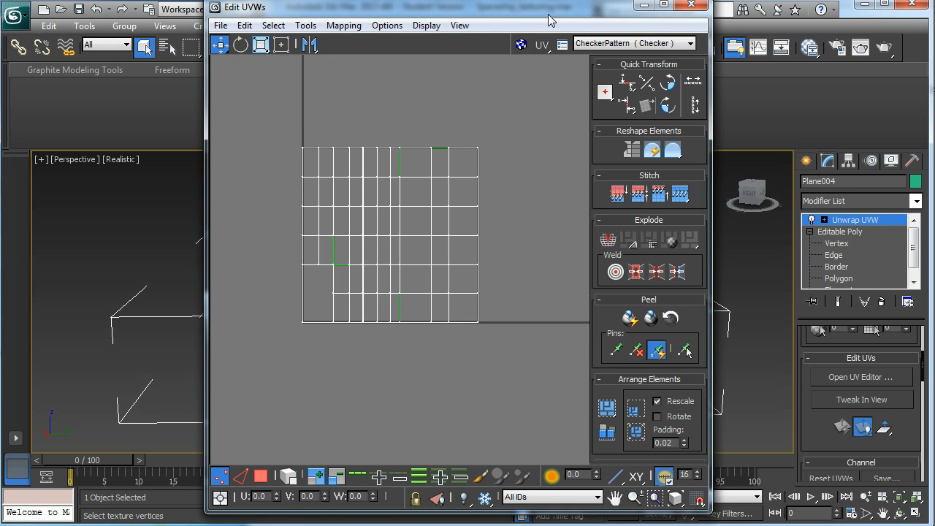
Switch to UV polygon selection and apply Normal Mapping to the wing with the Top/Bottom Mapping option
click(260, 476)
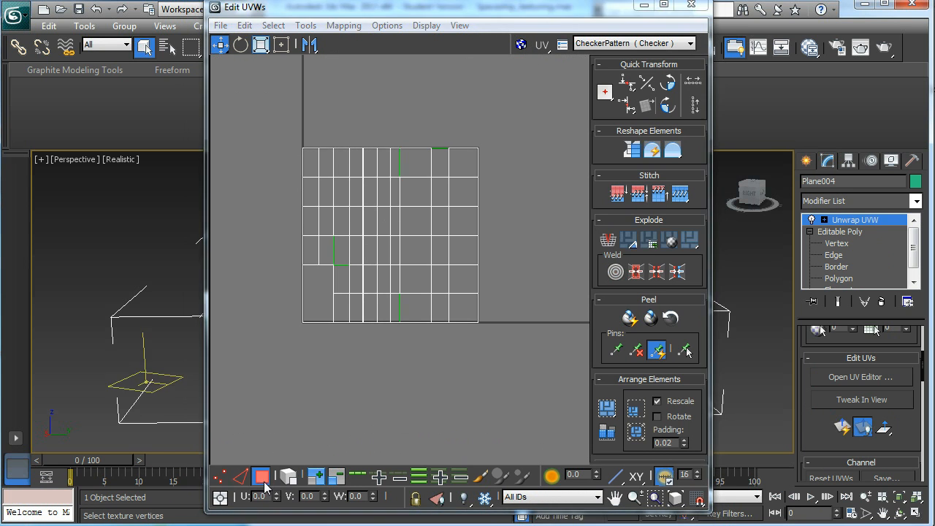
click(340, 26)
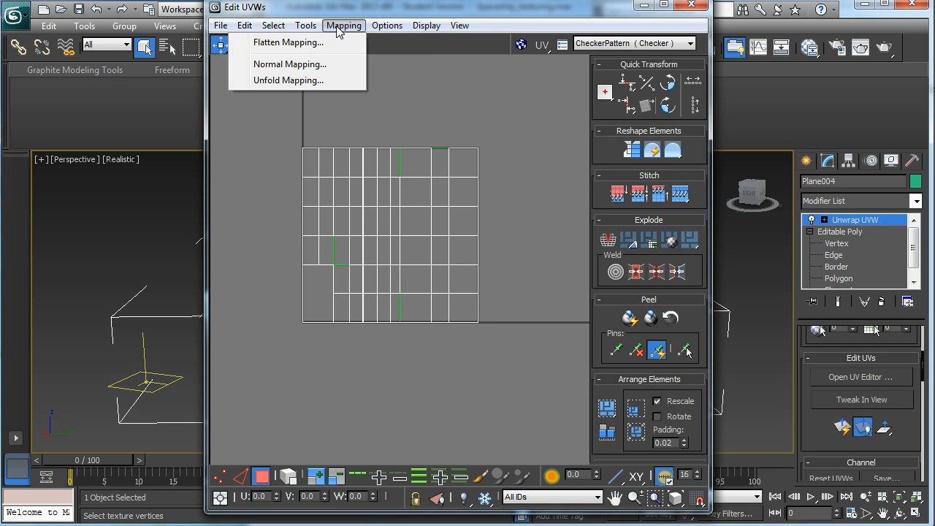
click(320, 66)
drag(142, 13, 353, 94)
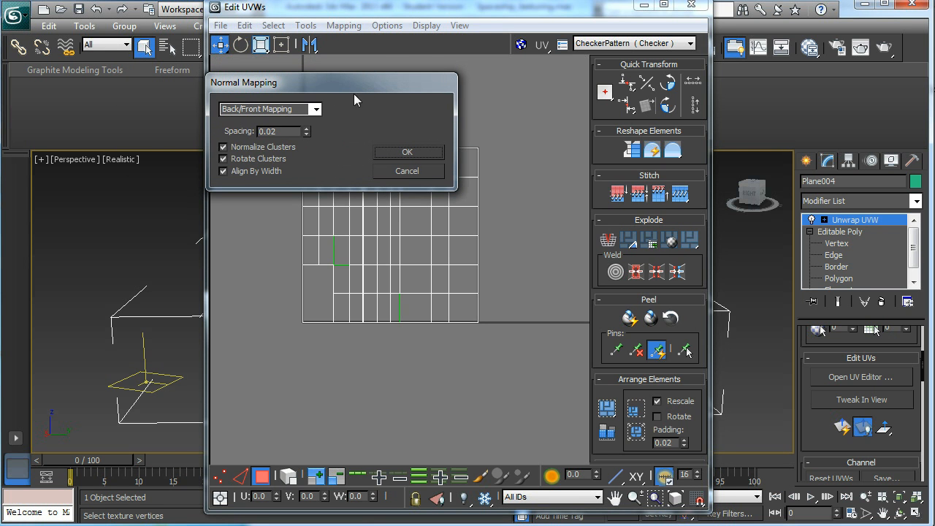
click(315, 110)
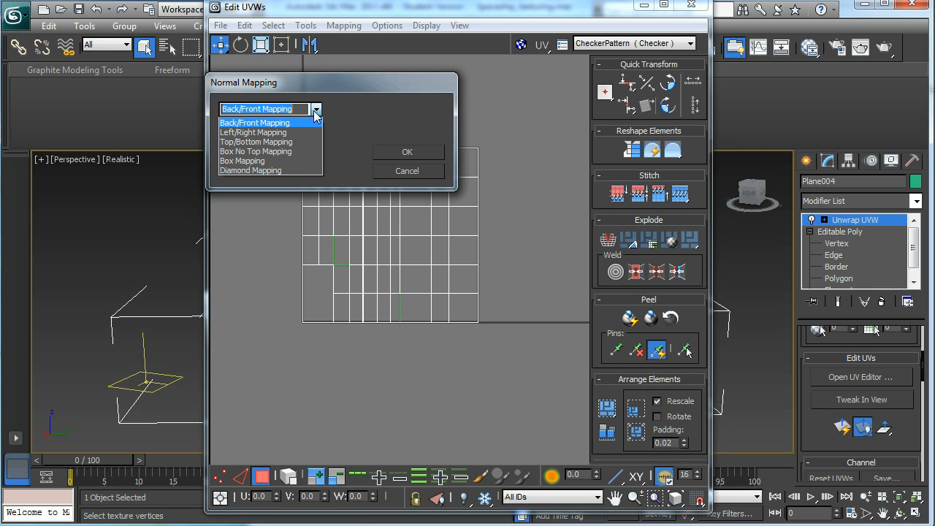
click(262, 142)
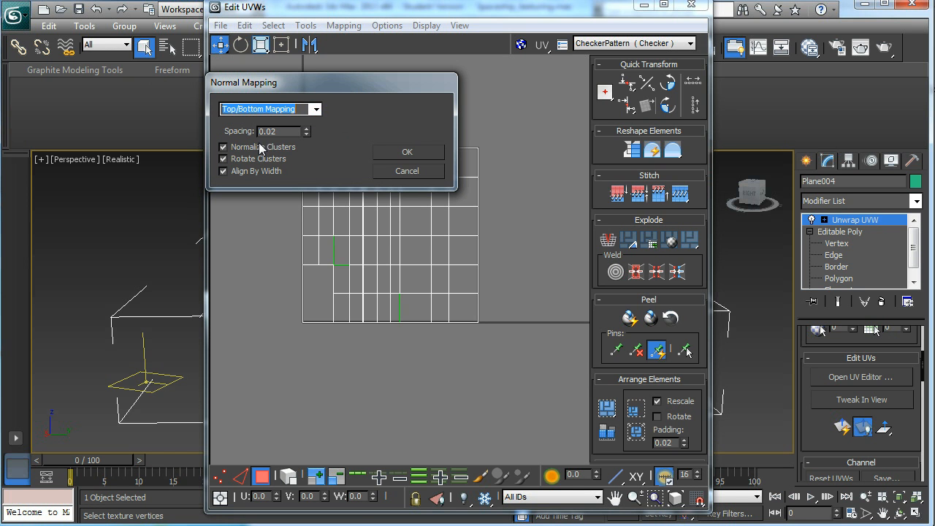
click(420, 152)
drag(399, 249, 399, 318)
click(322, 125)
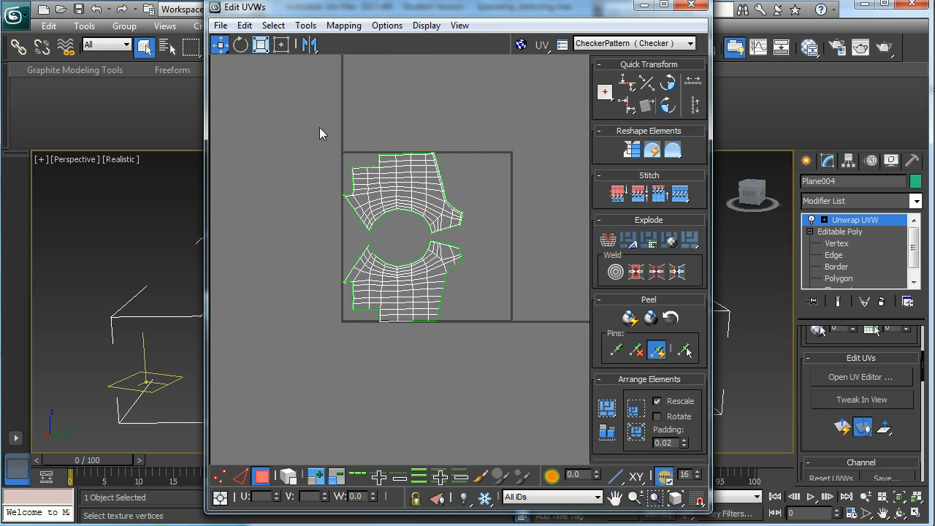
Select a UV polygon near the inner curve of the upper shell and check where it lies on the wing model
click(427, 210)
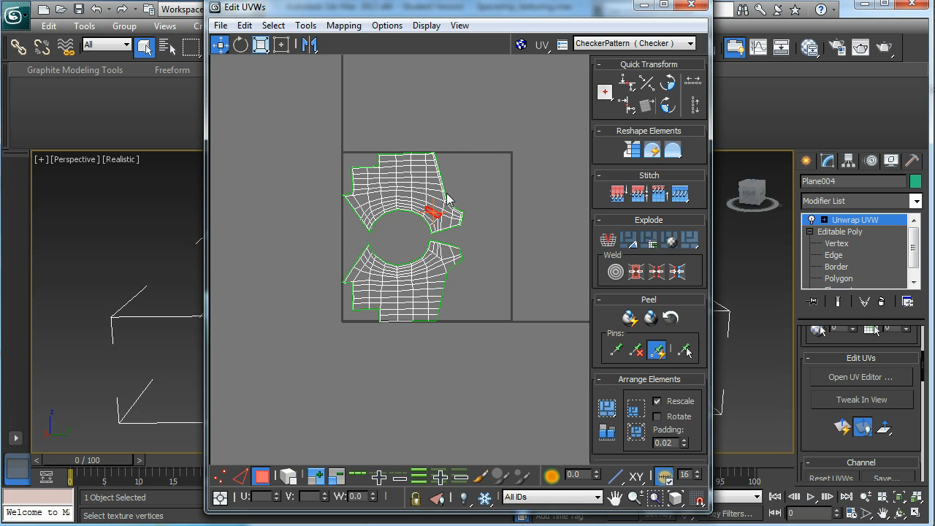
mouse_move(529, 9)
mouse_down()
mouse_move(261, 24)
mouse_move(156, 44)
mouse_up()
drag(568, 286, 577, 314)
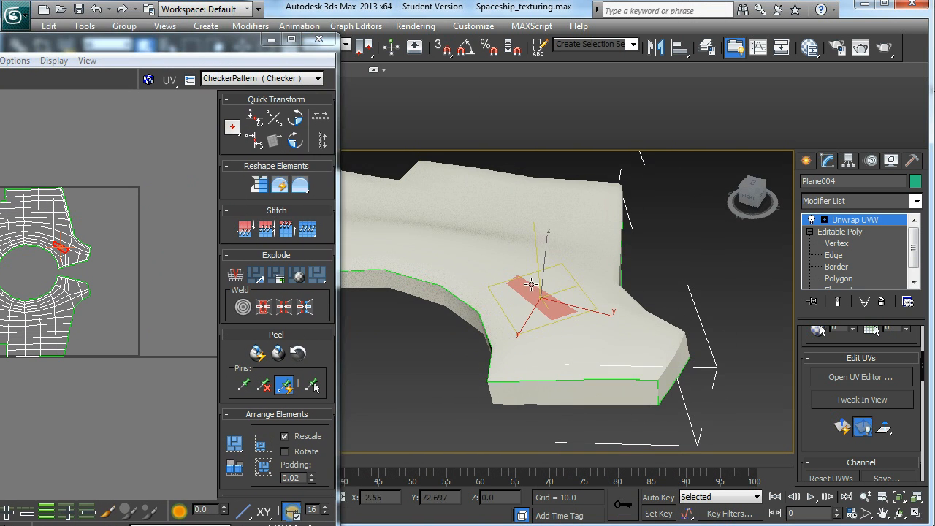
drag(540, 289, 530, 279)
drag(39, 295, 99, 280)
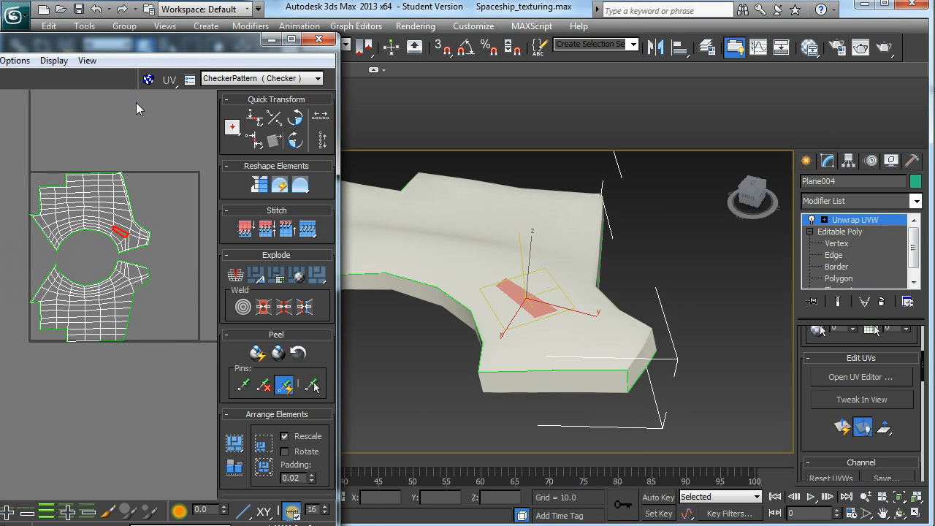
Select both UV shells and scale them down slightly so they sit just inside the UV tile border
drag(159, 48, 441, 46)
drag(257, 155, 453, 371)
click(190, 77)
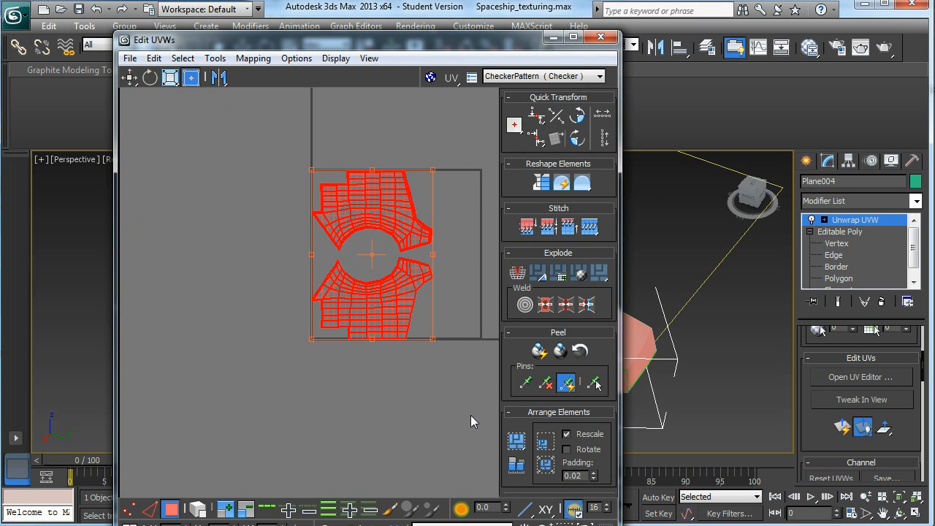
drag(430, 340, 425, 335)
drag(390, 286, 393, 284)
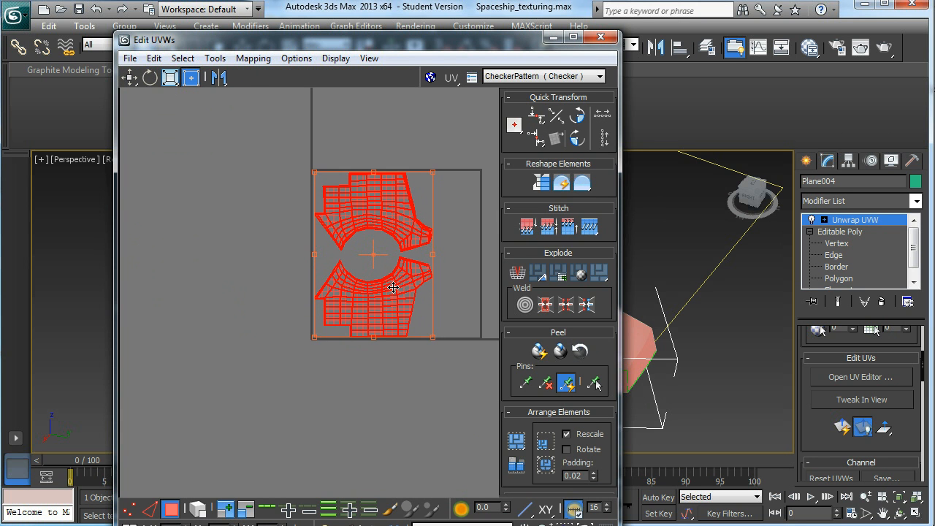
scroll(359, 311, up, 3)
drag(359, 311, 351, 445)
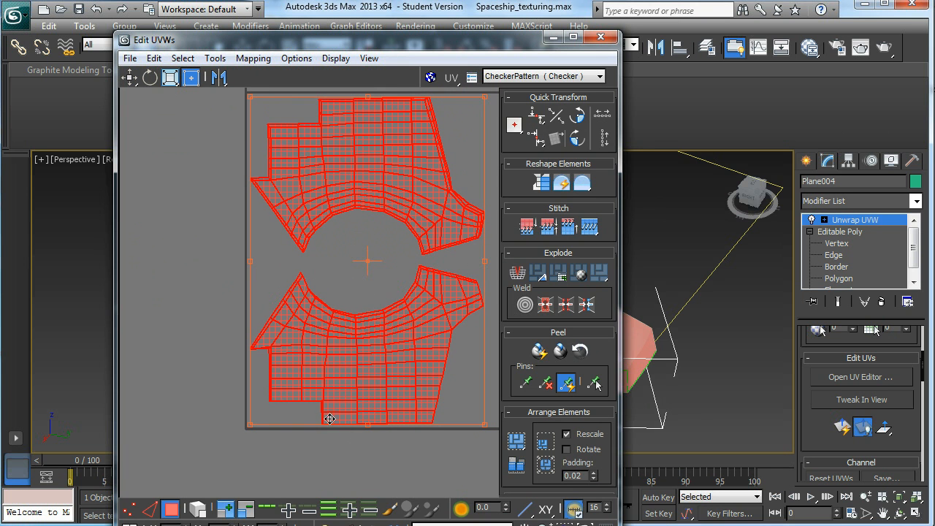
click(216, 337)
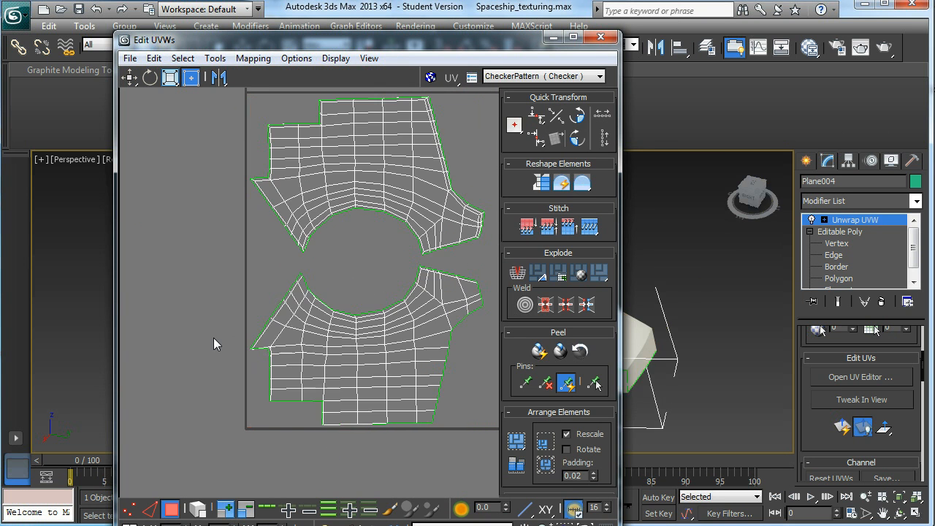
scroll(274, 252, down, 2)
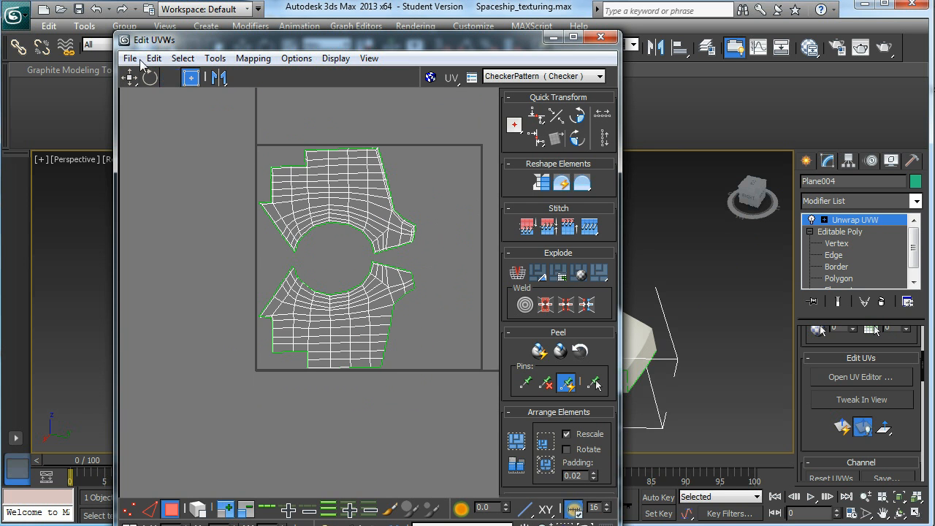
Render the wing's UVW template at 1024 × 1024 and examine both shells in the rendered image
click(214, 59)
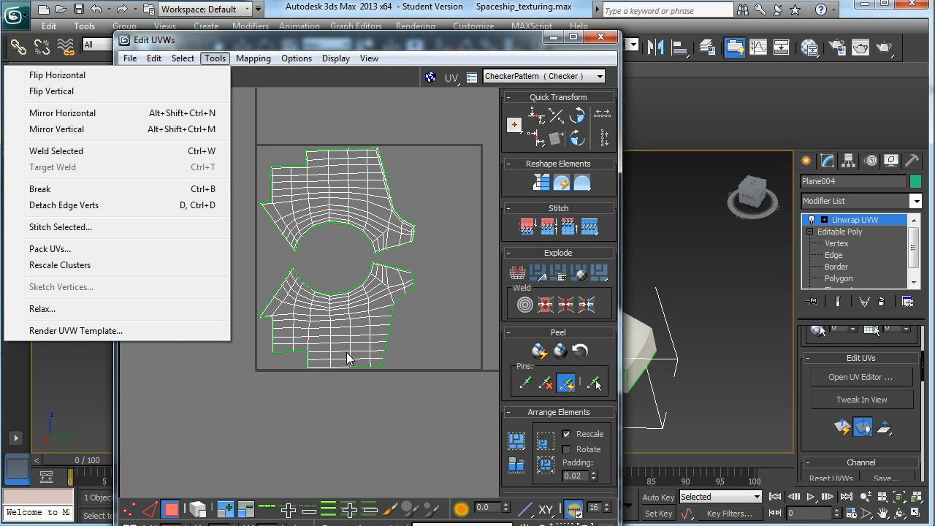
click(159, 364)
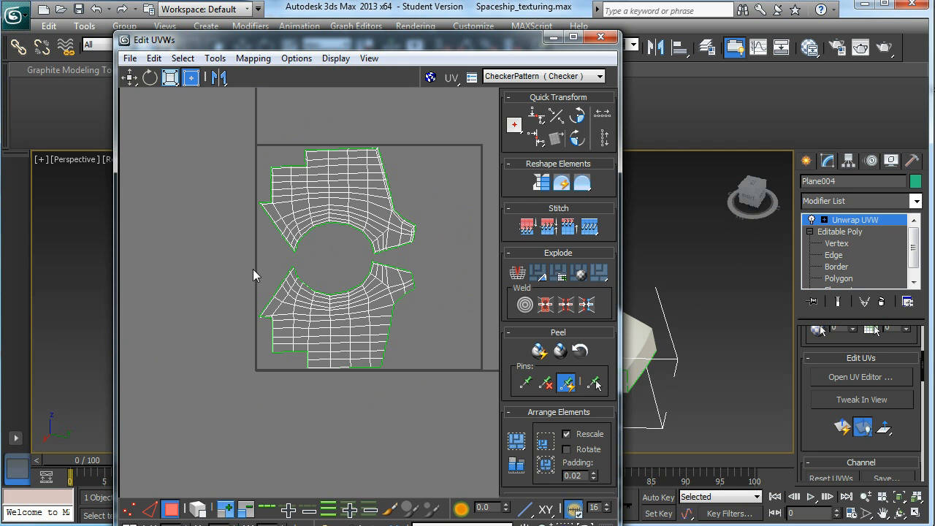
click(215, 58)
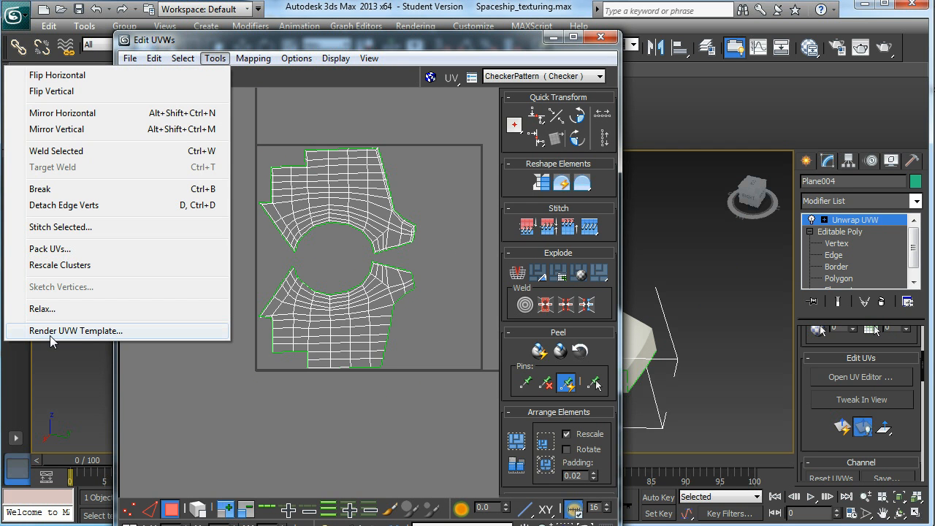
click(55, 332)
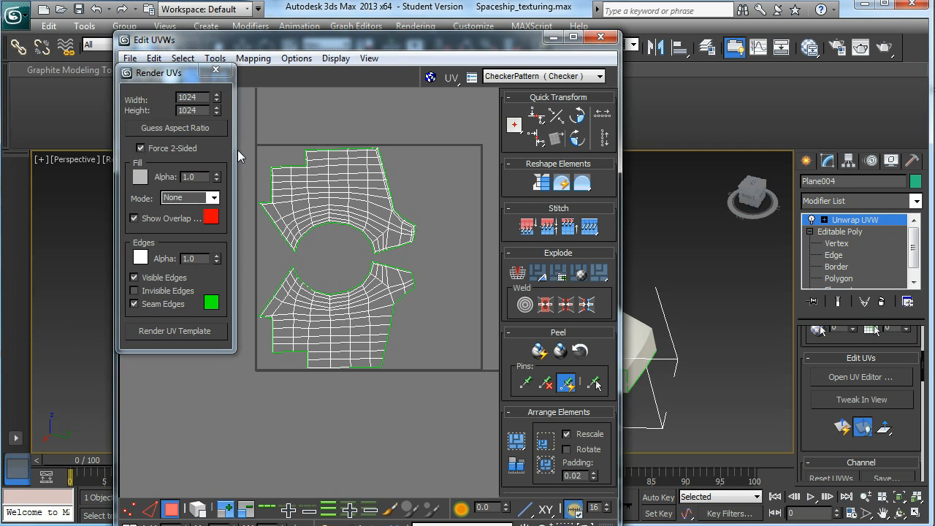
drag(164, 76, 306, 89)
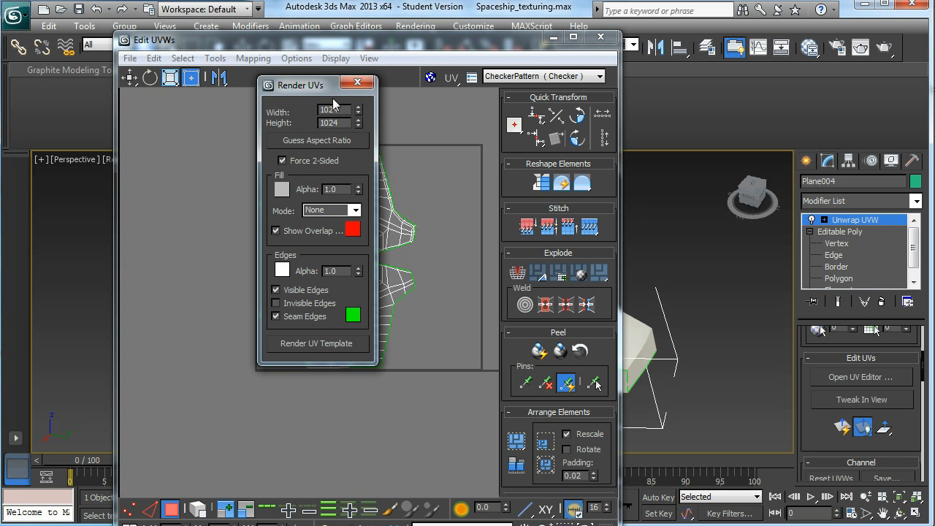
click(309, 343)
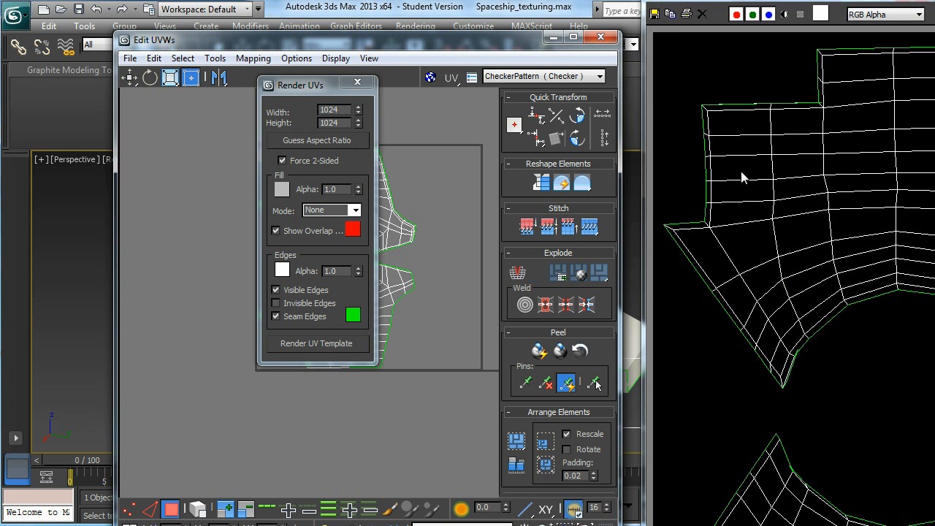
drag(754, 1, 188, 0)
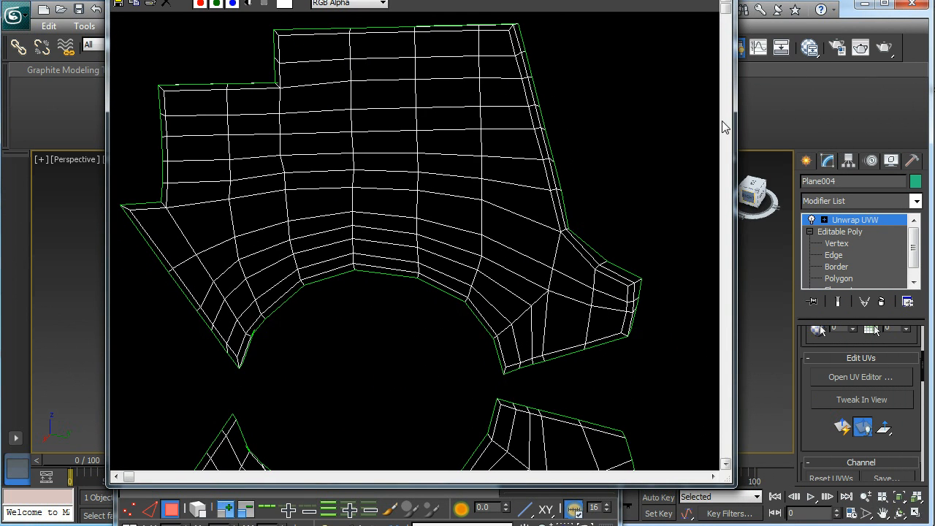
drag(724, 24, 739, 160)
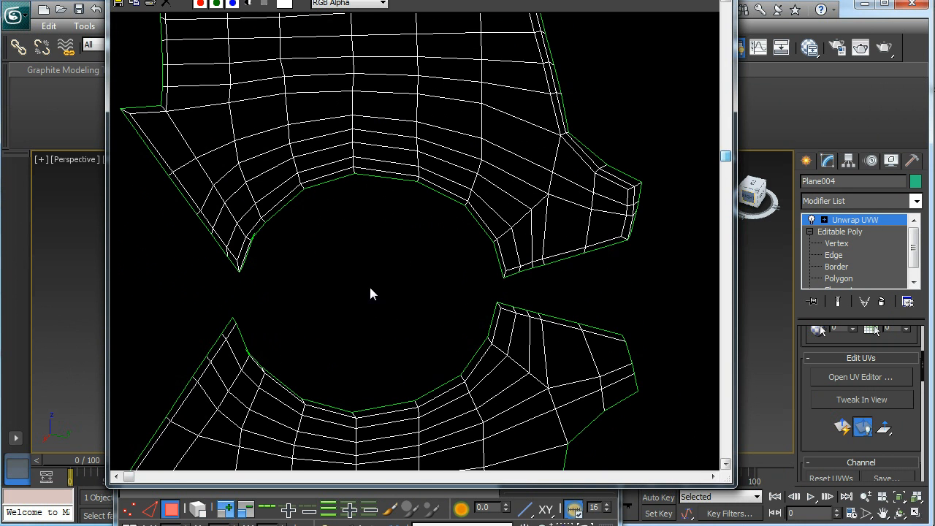
Start saving the rendered UV template and browse to the UV folder inside sceneassets as the save location
click(119, 4)
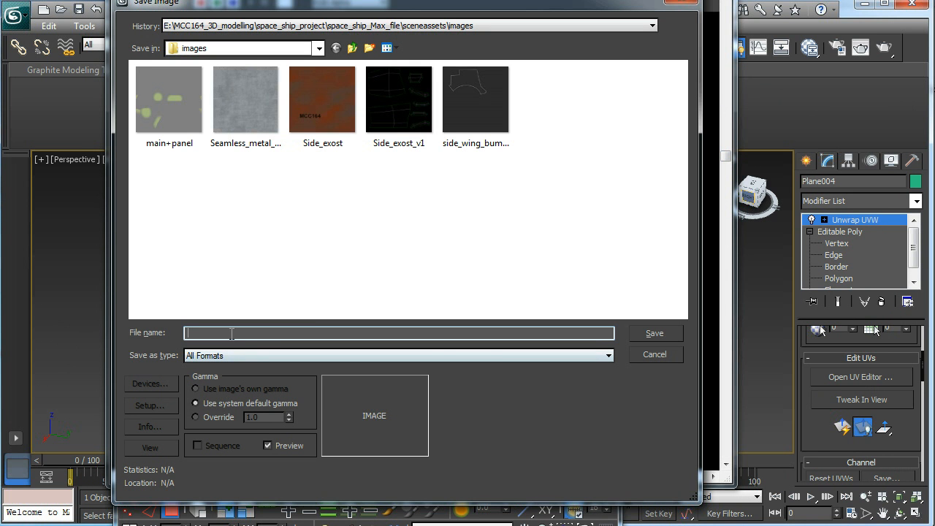
click(352, 48)
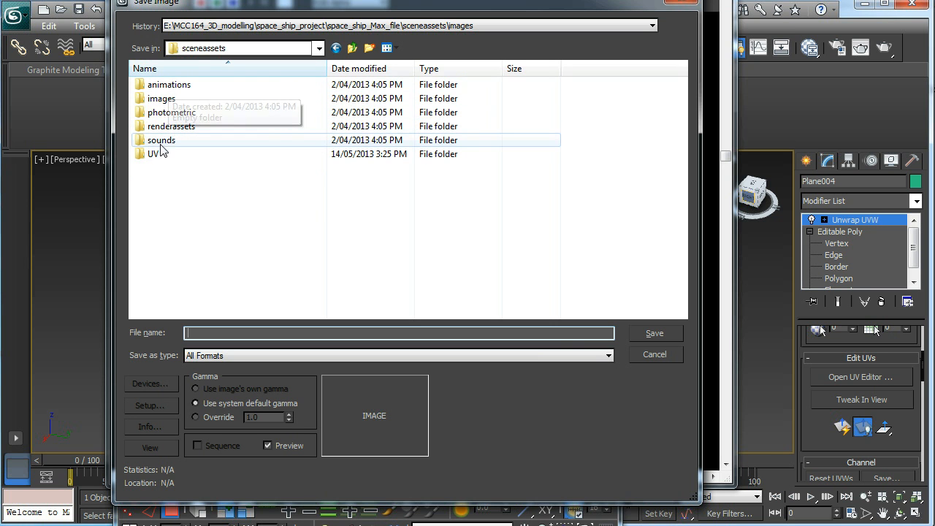
right_click(142, 188)
click(273, 233)
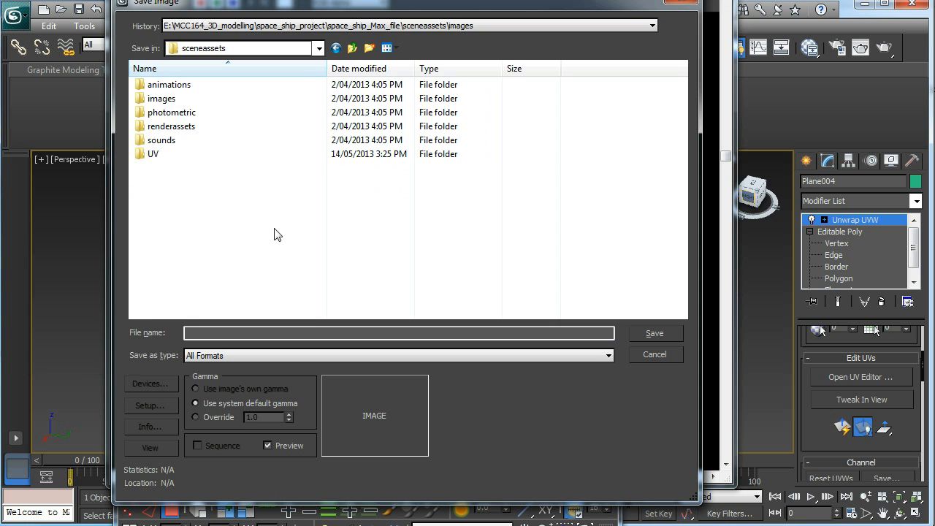
click(151, 157)
double_click(149, 155)
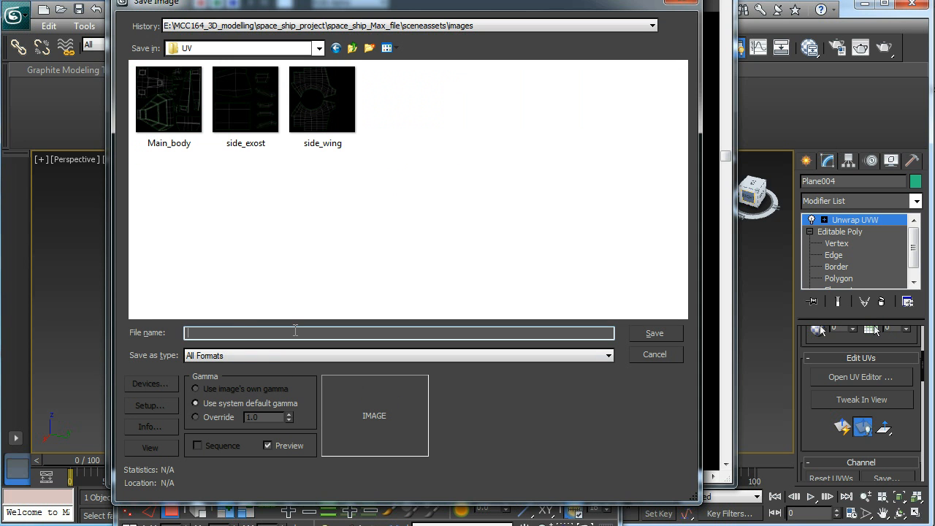
text(s)
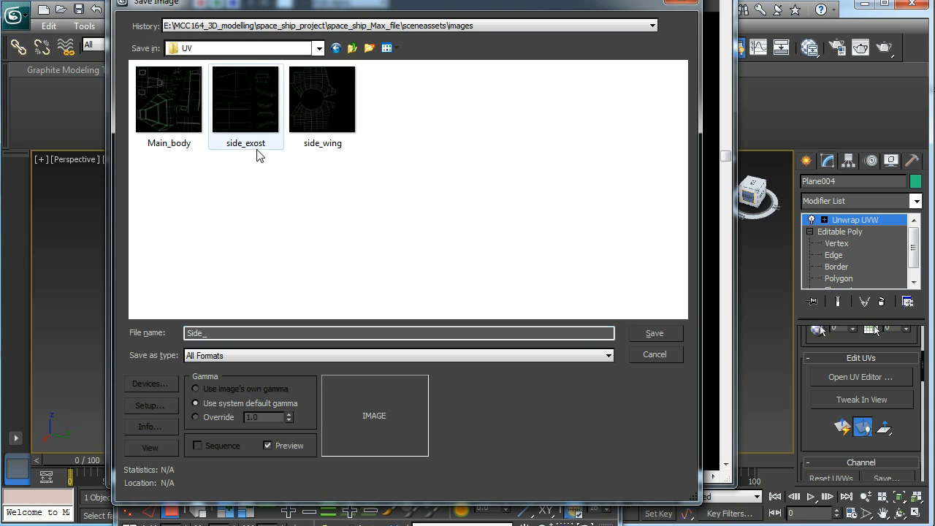
Delete the existing side_wing image from the UV folder
click(223, 117)
right_click(328, 115)
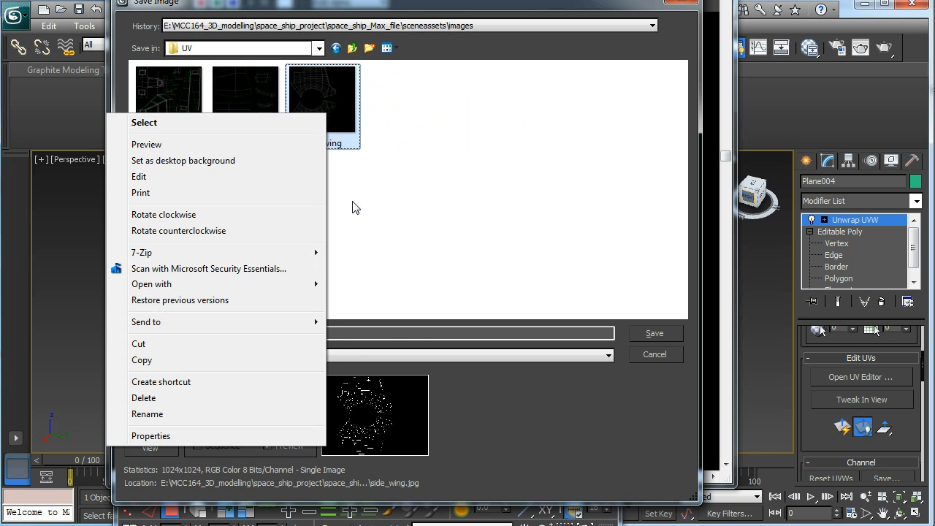
click(146, 397)
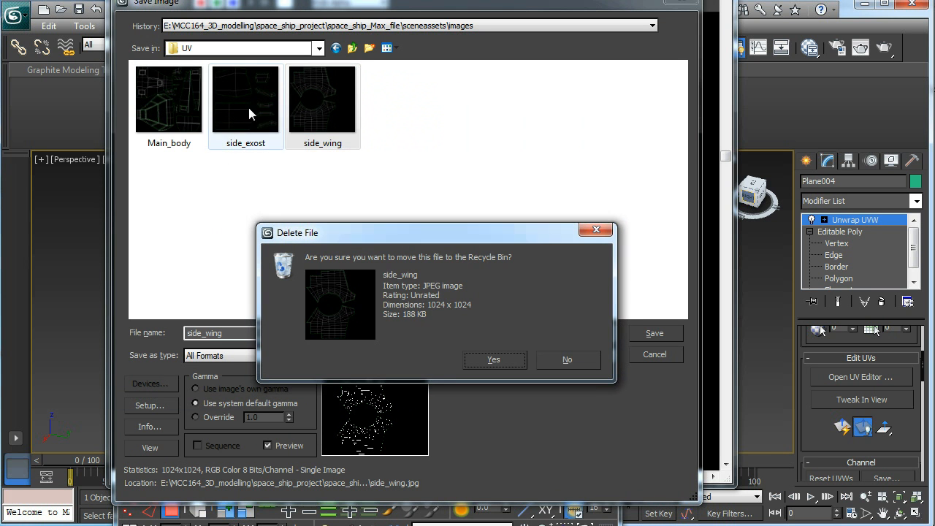
click(494, 359)
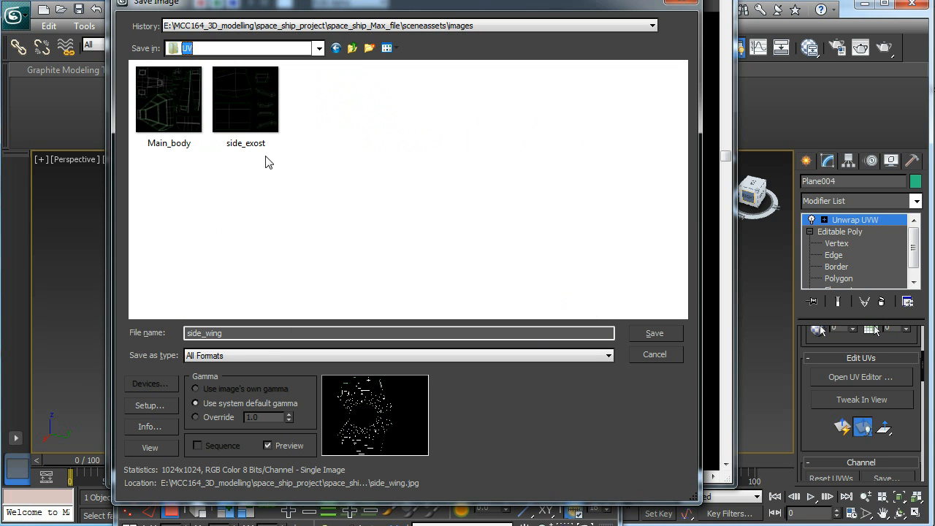
Delete the existing side_exost image from the UV folder, leaving Main_body in place
click(203, 333)
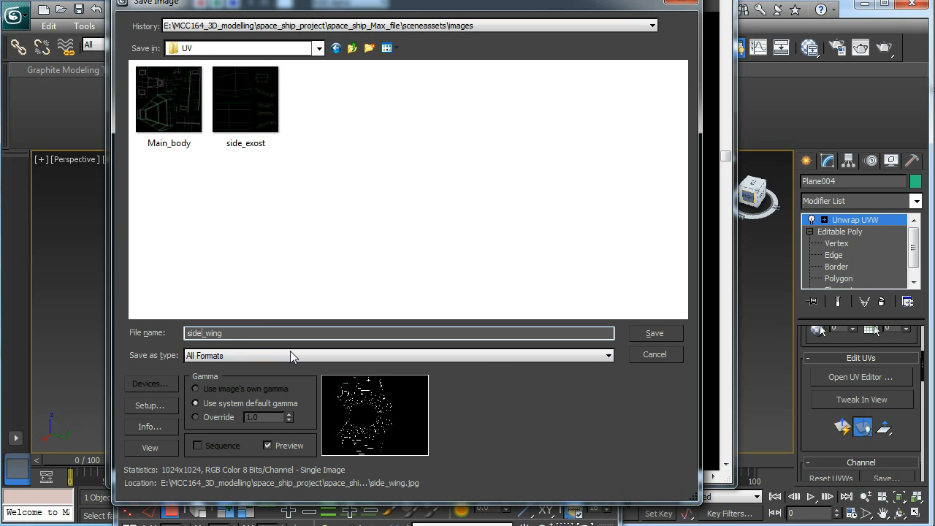
click(244, 108)
right_click(244, 108)
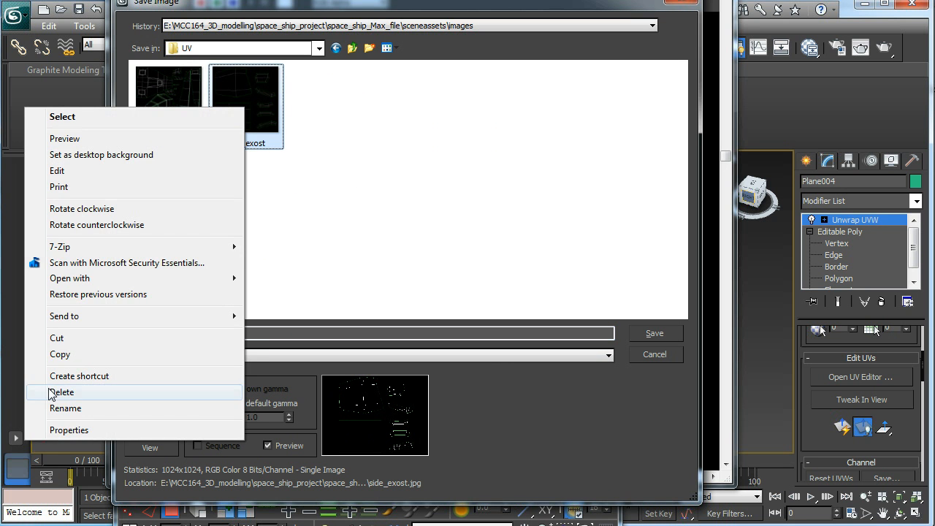
click(72, 395)
click(499, 362)
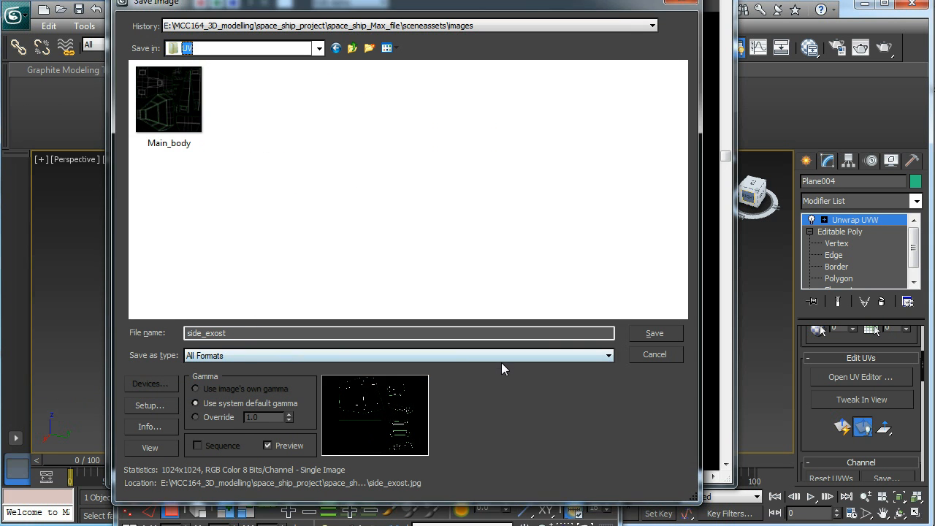
Save the UV template in the UV folder as side_wing in JPEG format at quality 100
click(208, 333)
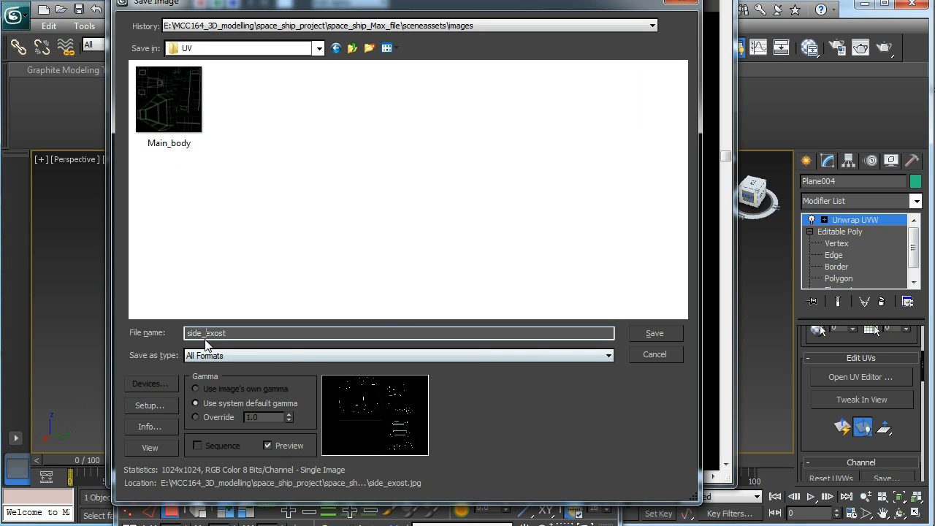
double_click(231, 333)
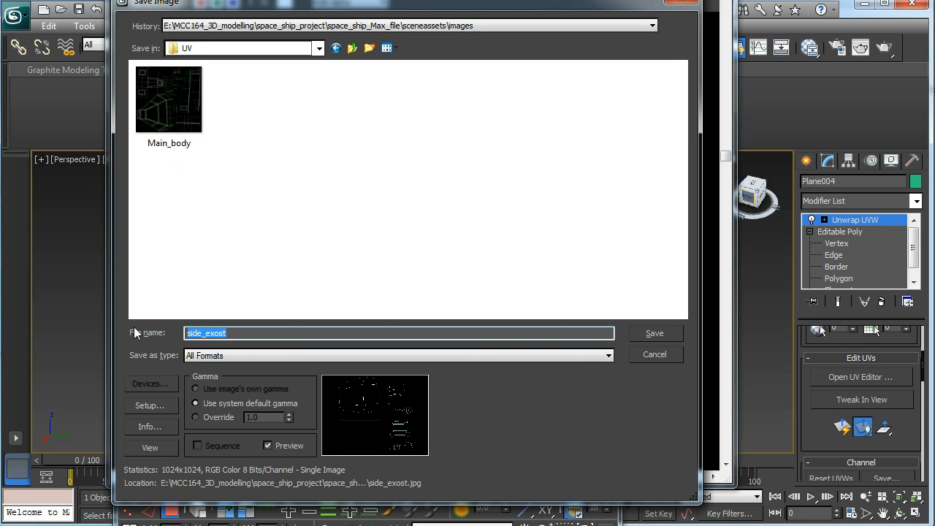
key(BackSpace)
click(307, 358)
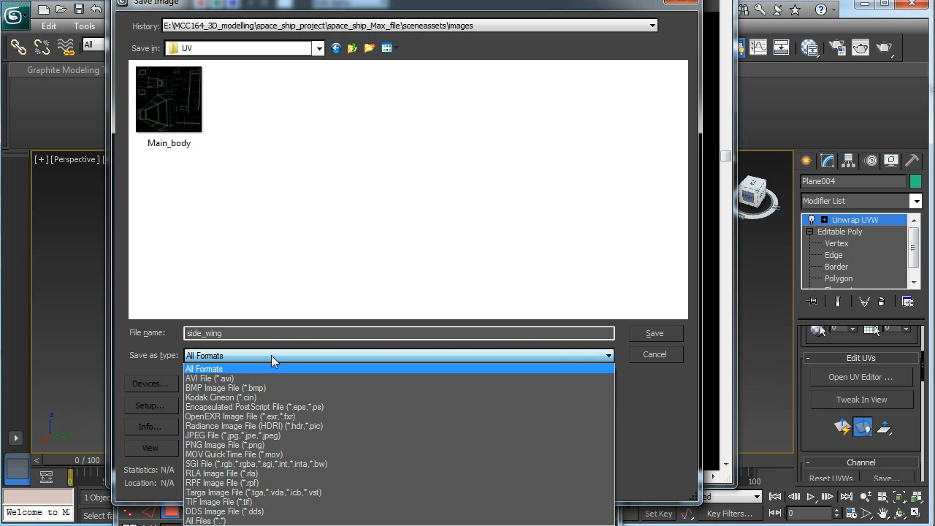
click(215, 436)
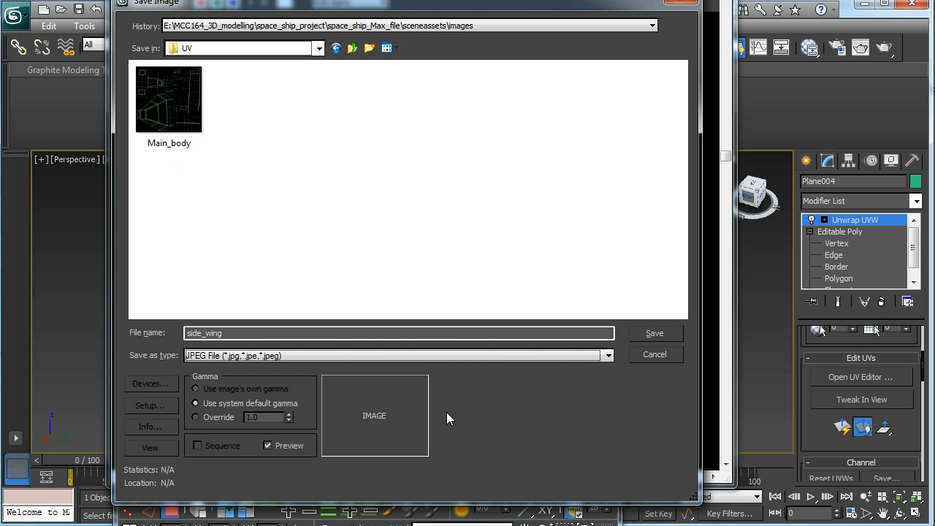
click(655, 334)
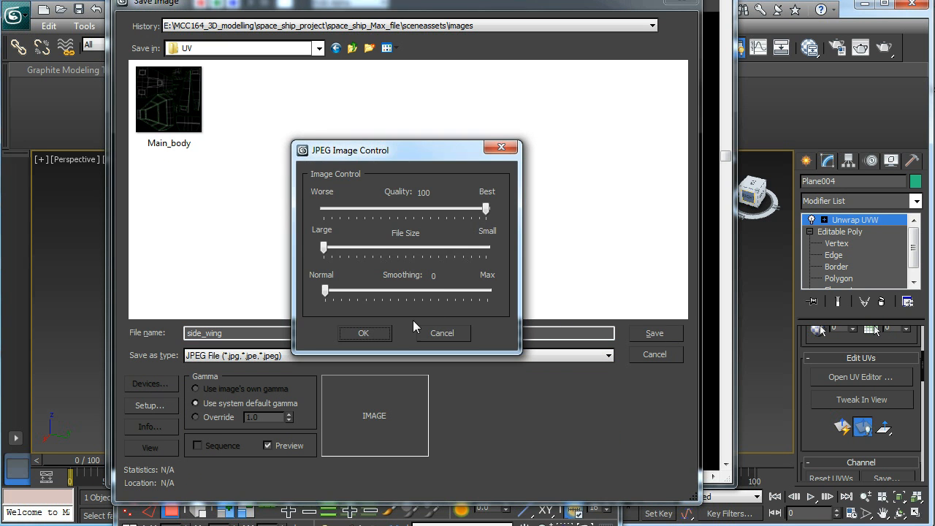
click(376, 337)
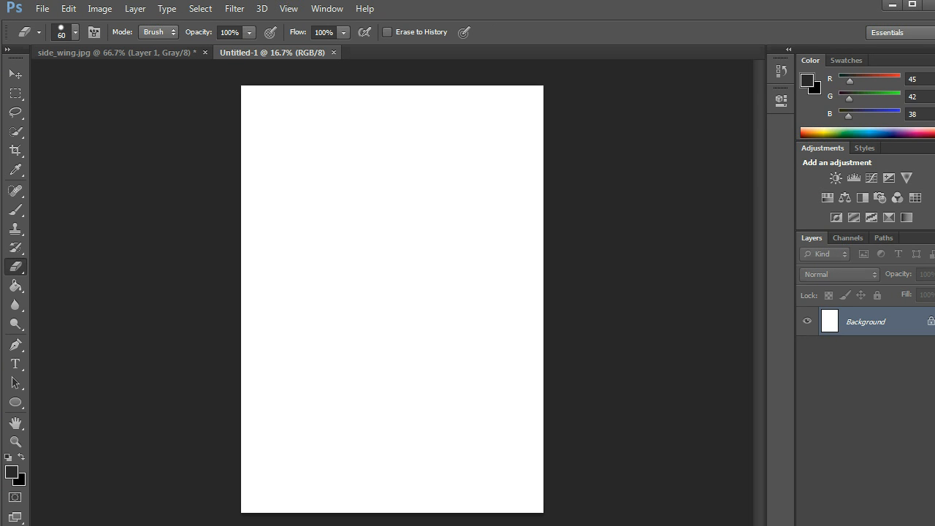
Switch to Photoshop and open side_wing from the sceneassets UV folder, updating the already open copy from disk
drag(933, 525, 926, 522)
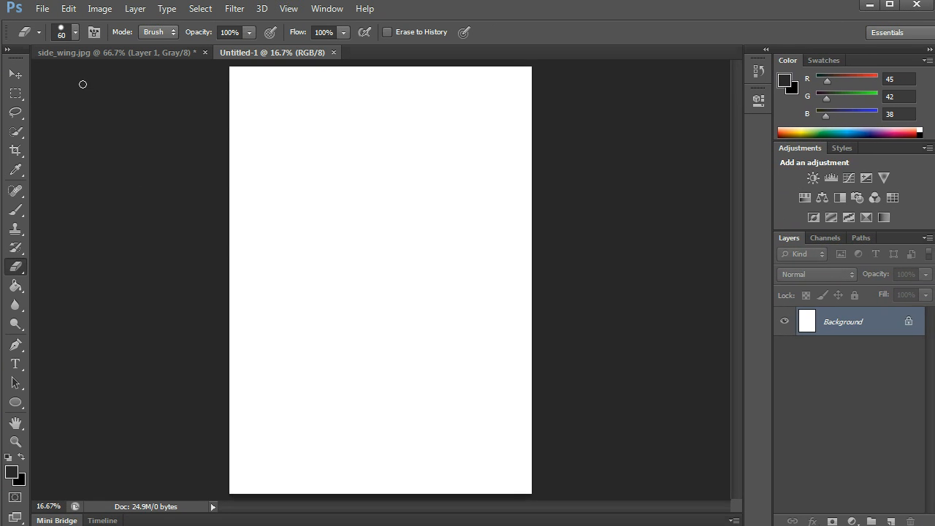
click(42, 10)
click(57, 39)
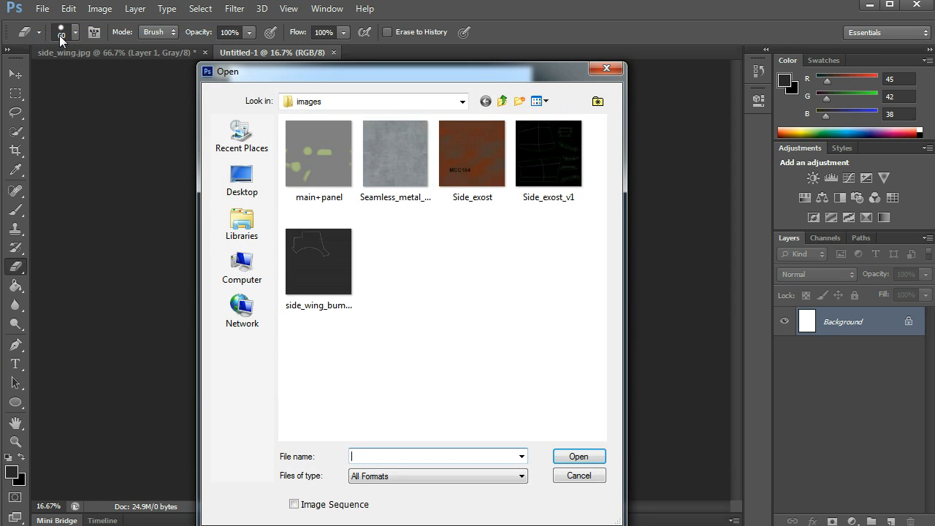
click(502, 100)
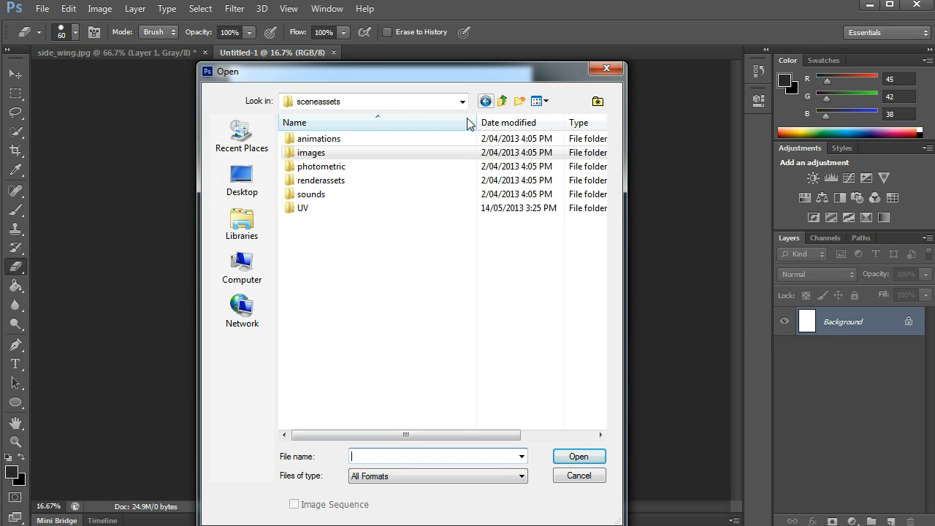
double_click(310, 210)
click(398, 155)
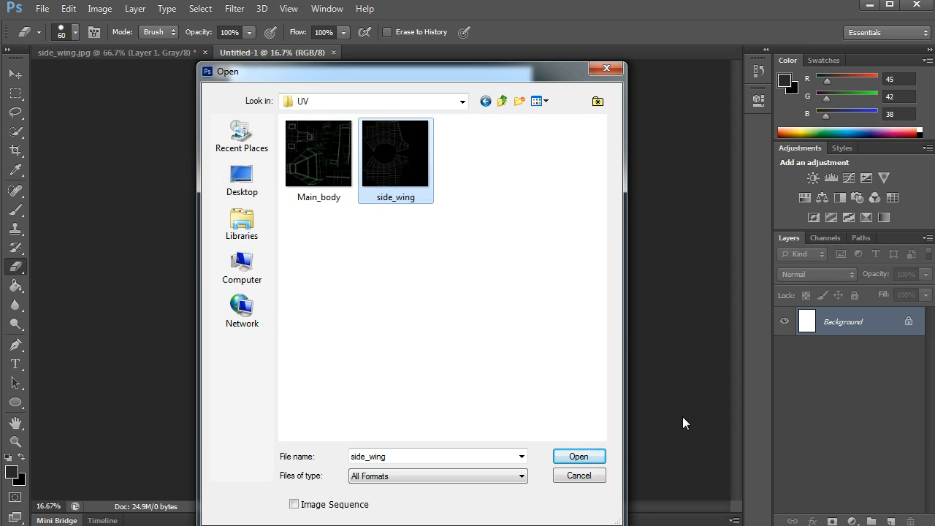
click(579, 460)
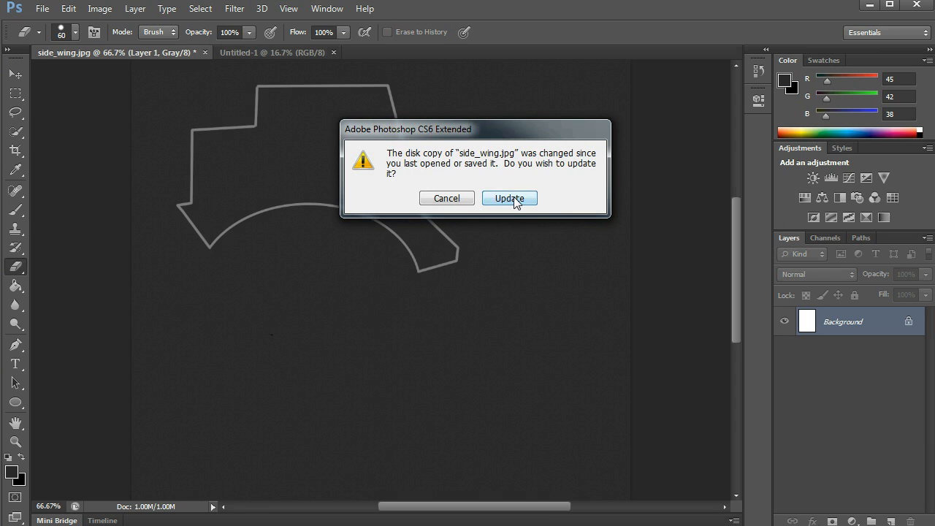
click(509, 198)
mouse_move(739, 272)
mouse_down()
mouse_move(737, 373)
mouse_move(736, 251)
mouse_move(738, 272)
mouse_up()
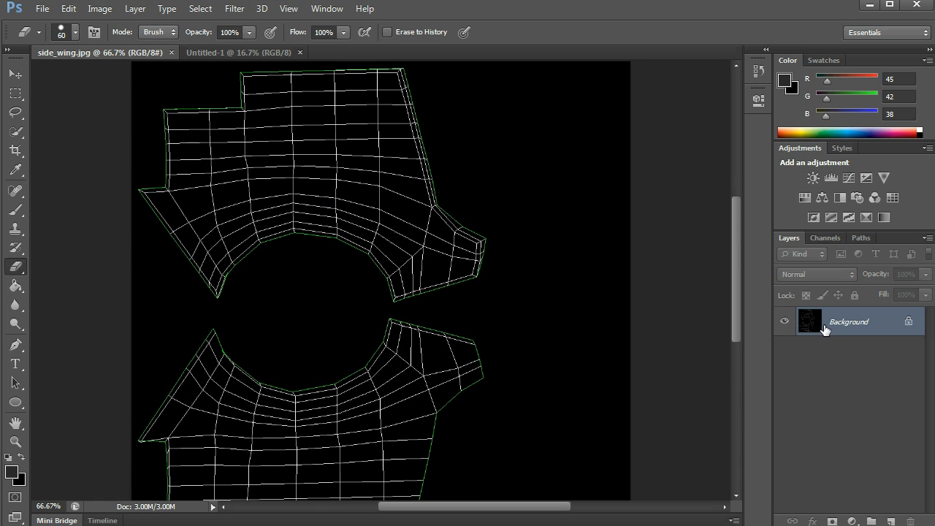
Replace the locked Background layer with an unlocked duplicate and add an empty layer above it
drag(871, 328, 892, 520)
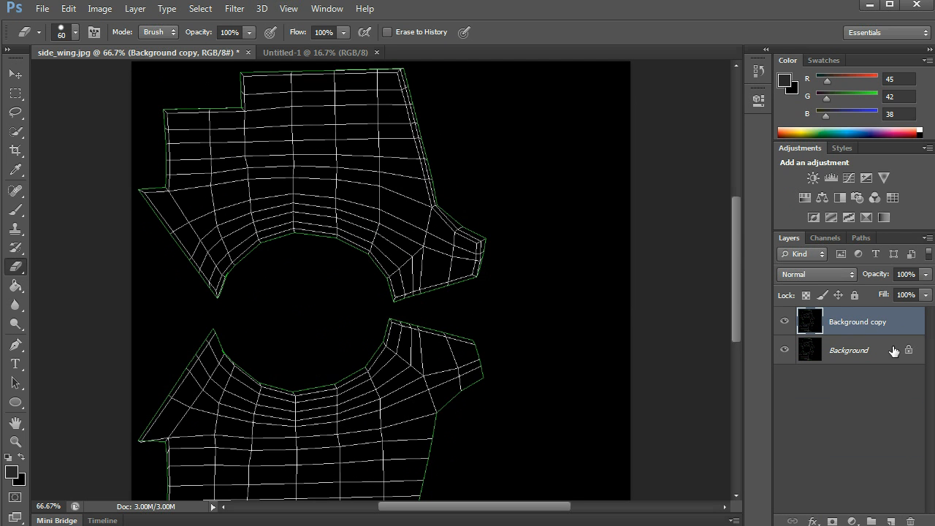
drag(886, 357, 909, 520)
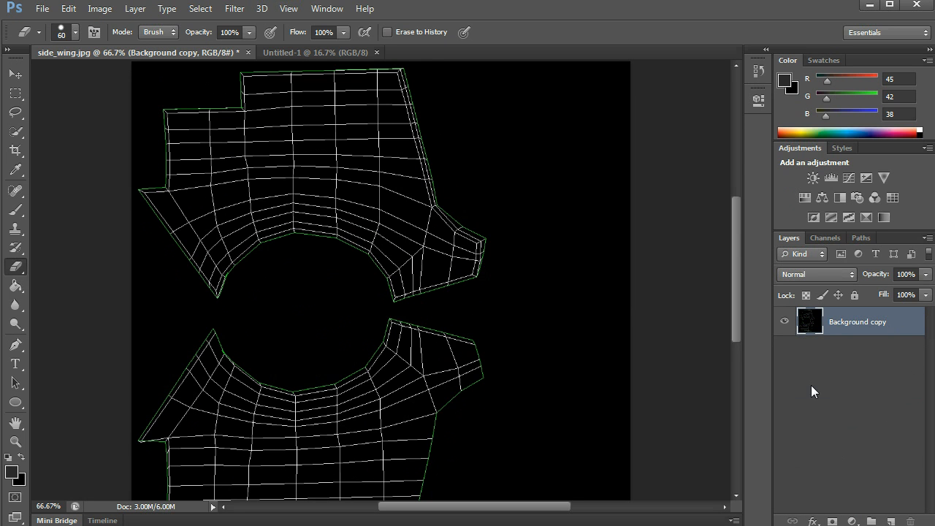
click(891, 520)
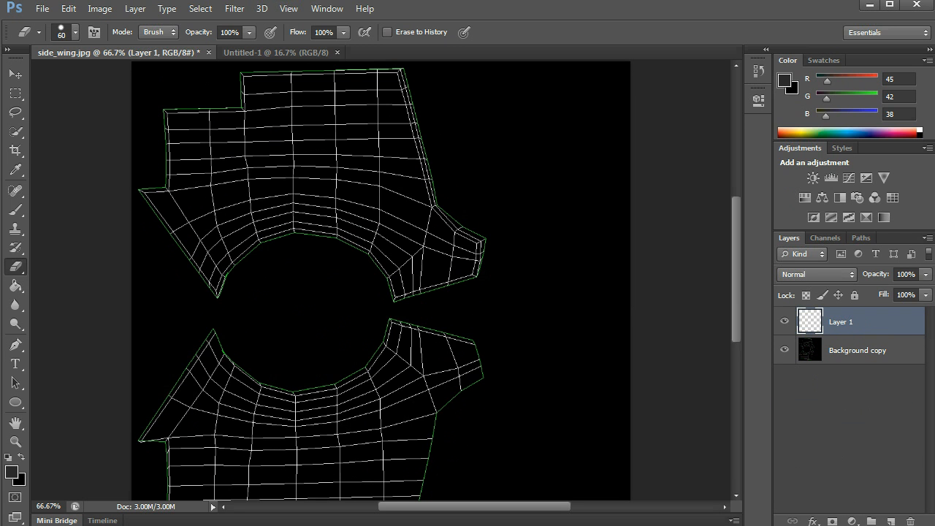
Set the foreground colour to PANTONE Black C from the PANTONE+ Solid Coated colour library
click(13, 475)
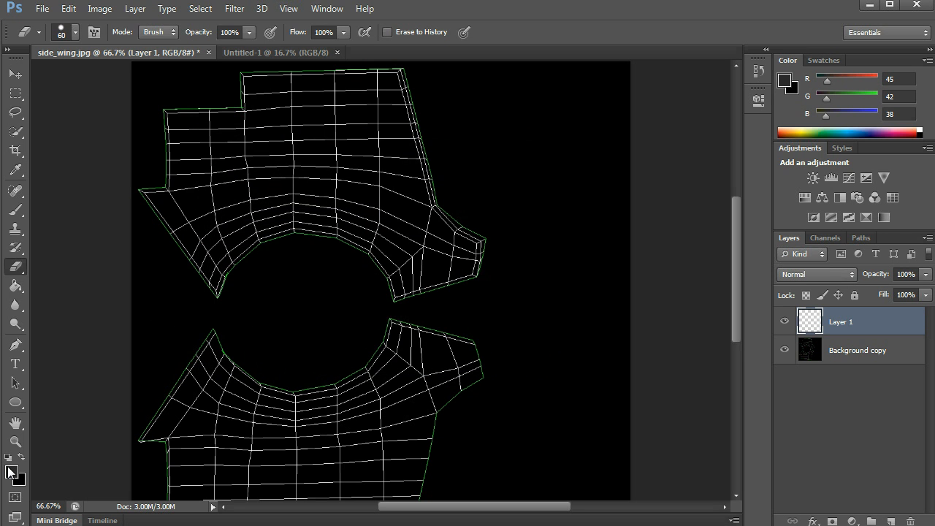
click(10, 473)
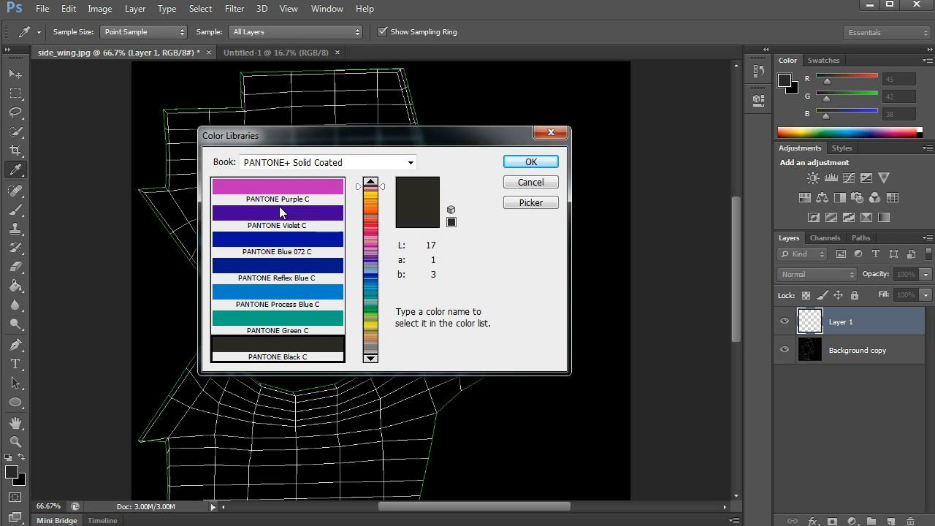
click(544, 205)
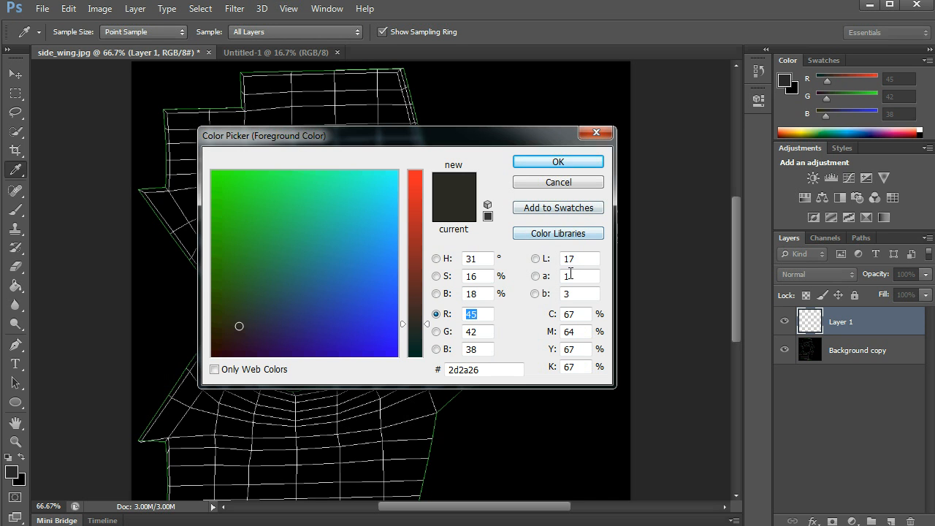
click(579, 234)
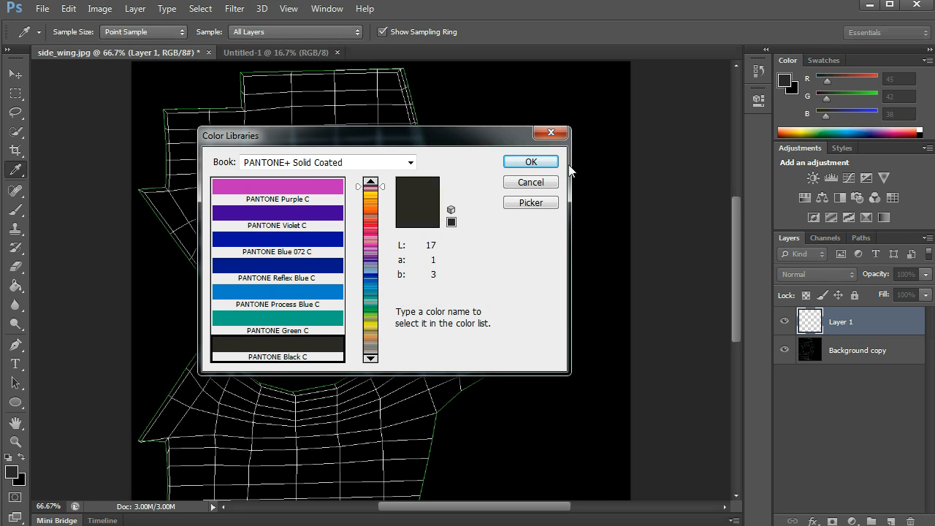
click(531, 161)
key(e)
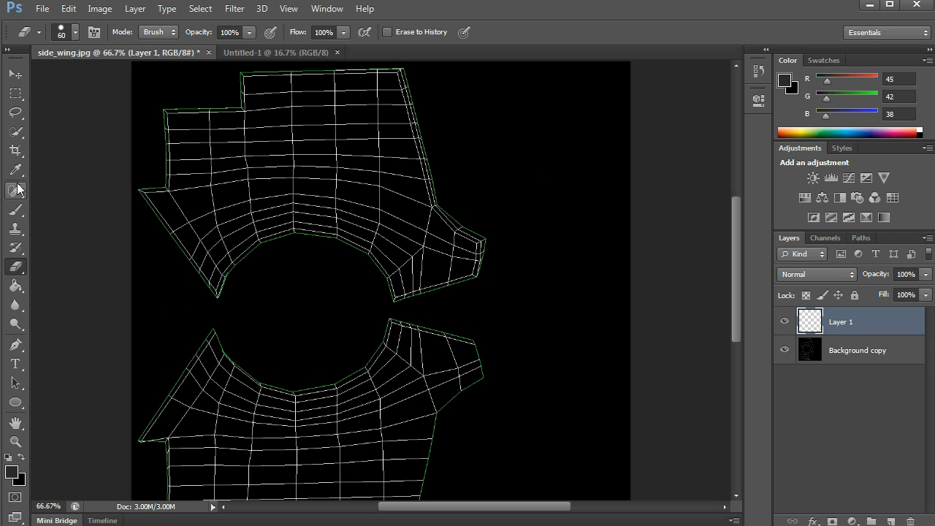
Fill Layer 1 with the foreground colour using the Paint Bucket and move the Background copy layer above it
click(16, 287)
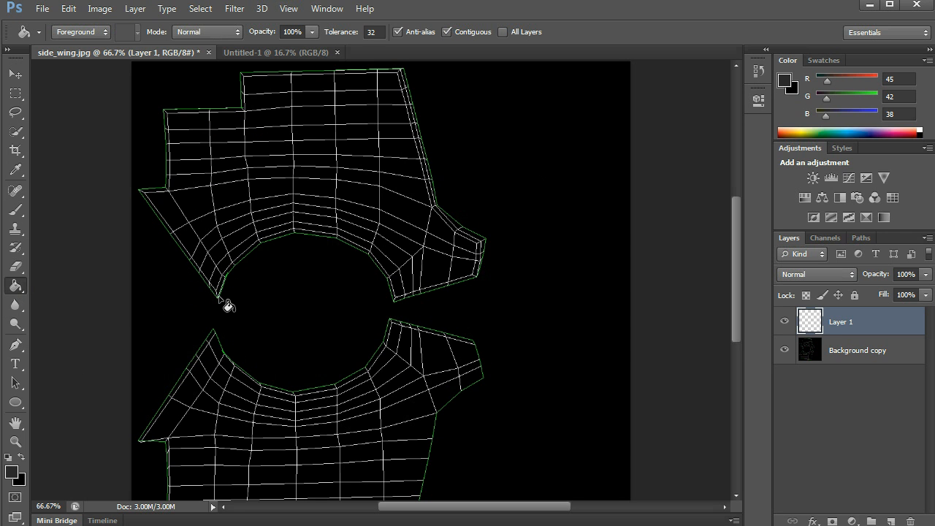
click(200, 326)
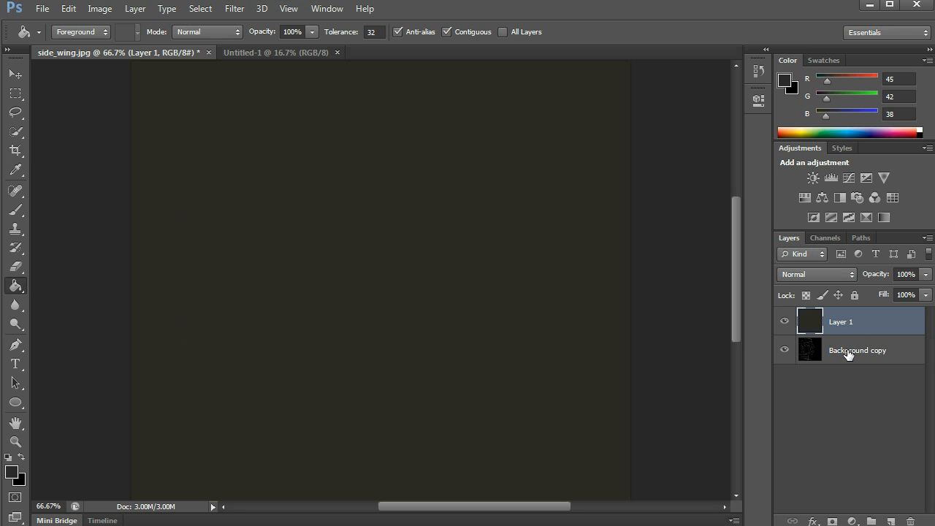
drag(848, 356, 818, 319)
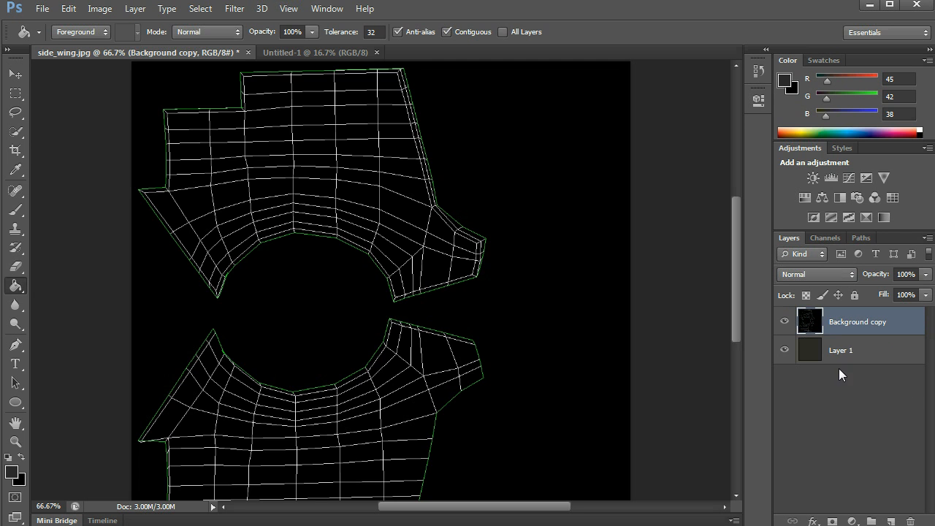
Set the Background copy layer's blend mode to Screen so the UV lines overlay the dark fill
double_click(840, 322)
click(898, 328)
click(850, 274)
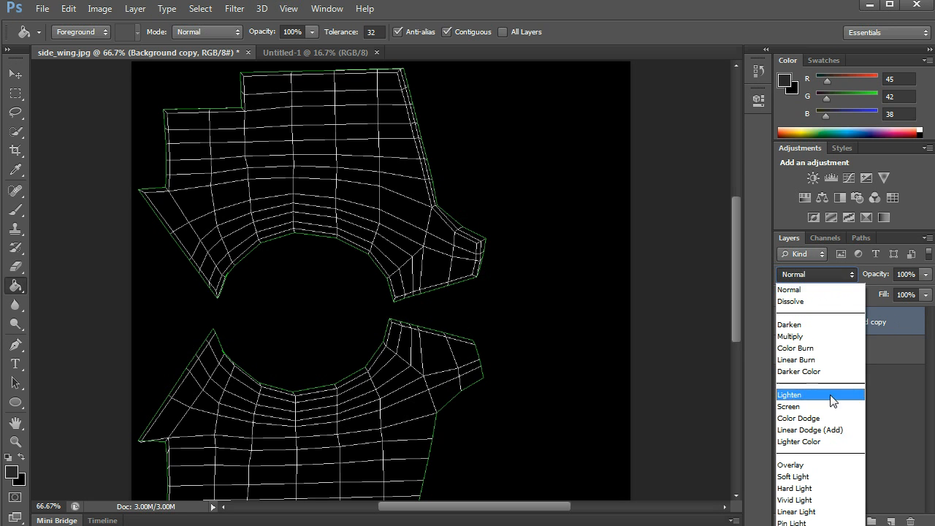
click(801, 338)
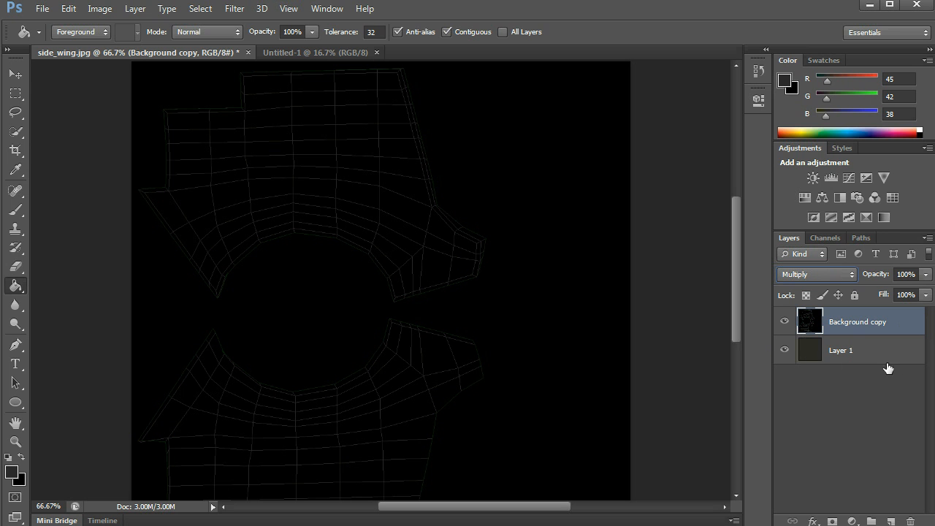
click(852, 275)
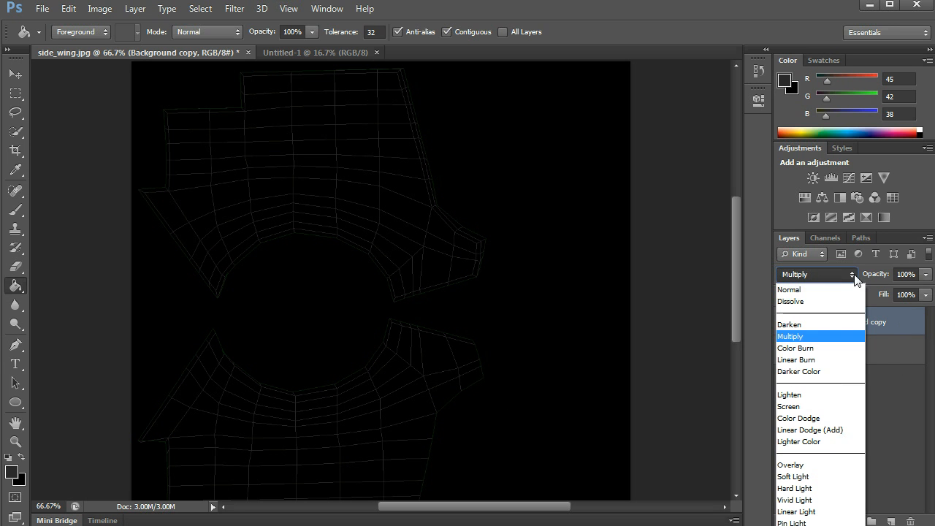
click(808, 407)
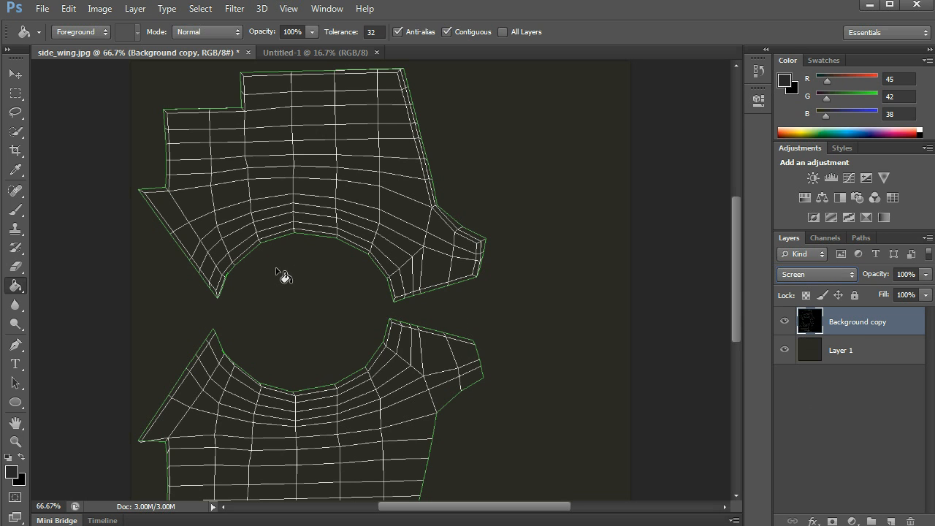
With Layer 1 active, set the Ellipse tool to no fill and a dark brown stroke from the colour swatches
click(853, 352)
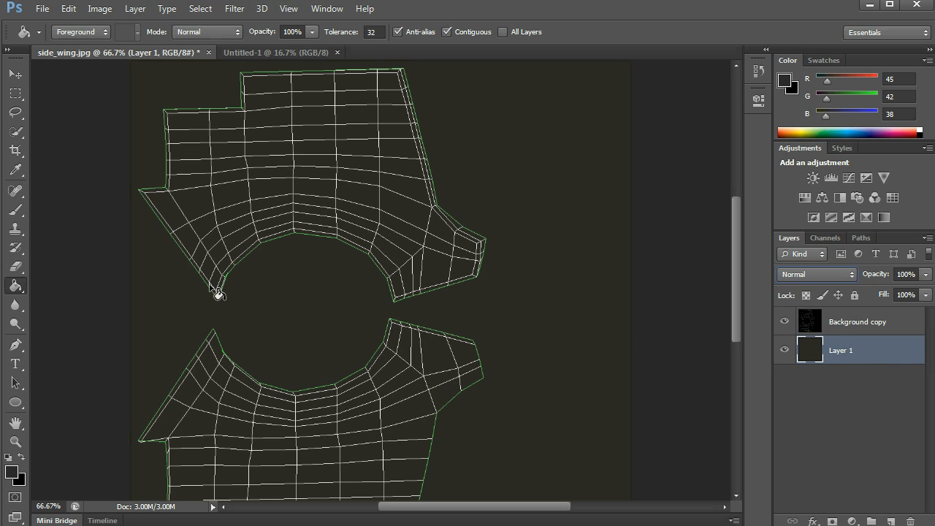
click(15, 75)
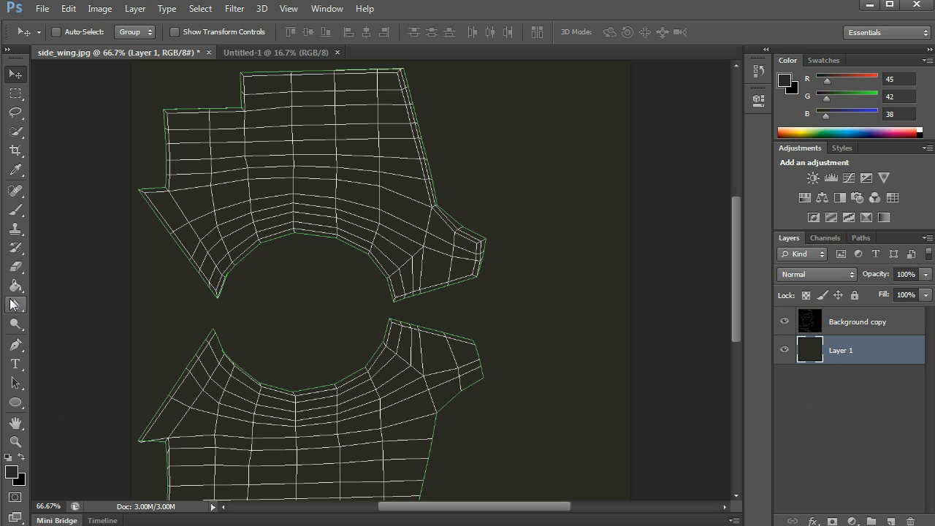
click(17, 403)
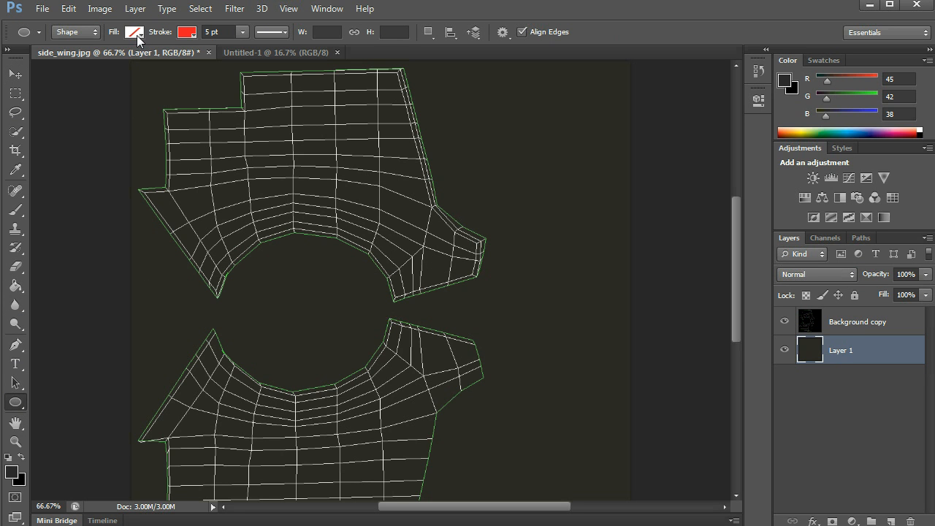
click(136, 33)
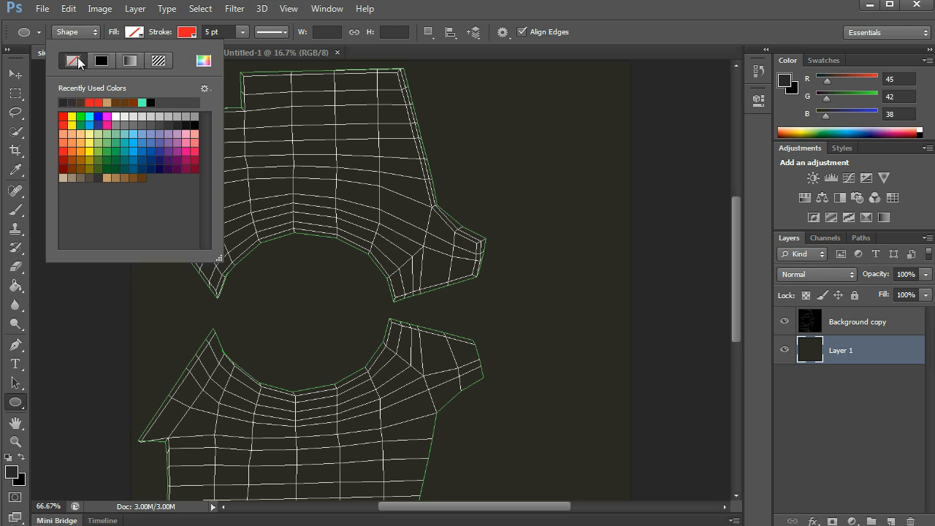
click(593, 10)
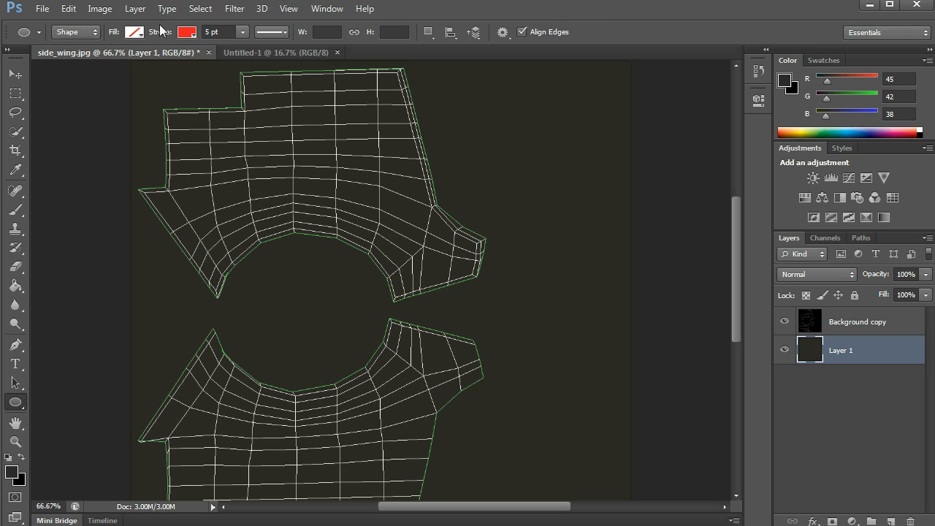
click(194, 39)
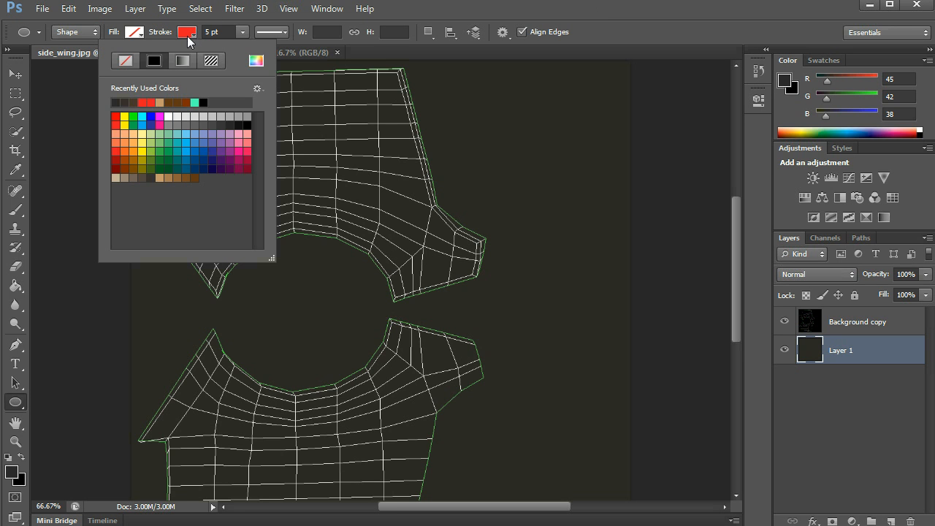
click(124, 169)
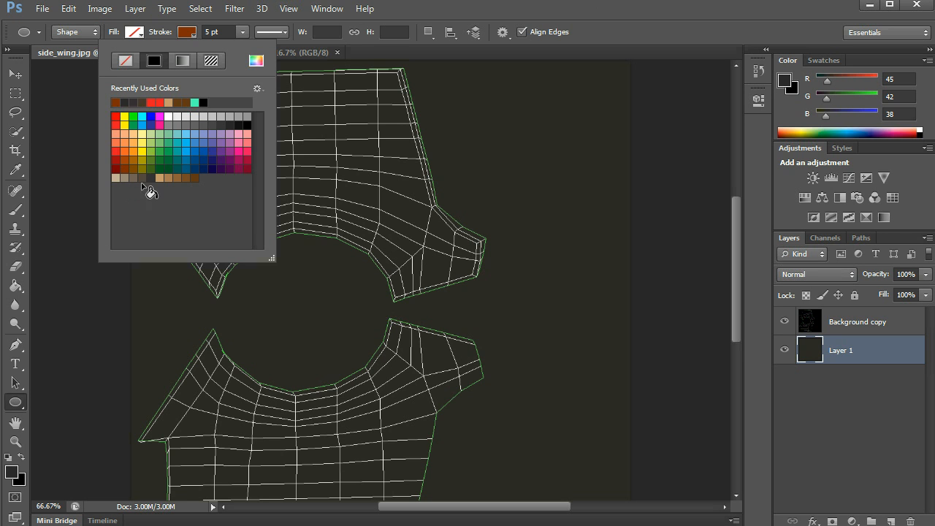
click(195, 176)
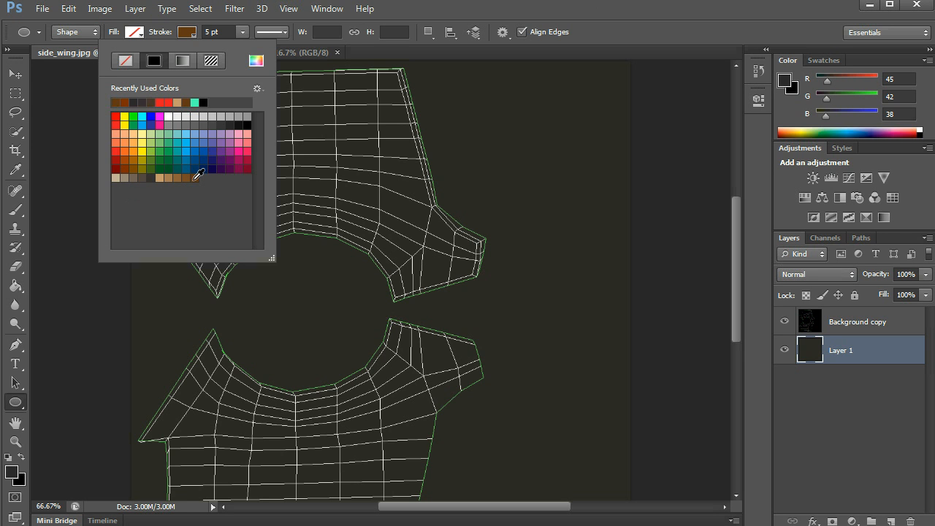
Create a 100 px by 100 px ellipse in the empty area beside the upper wing shape
click(534, 134)
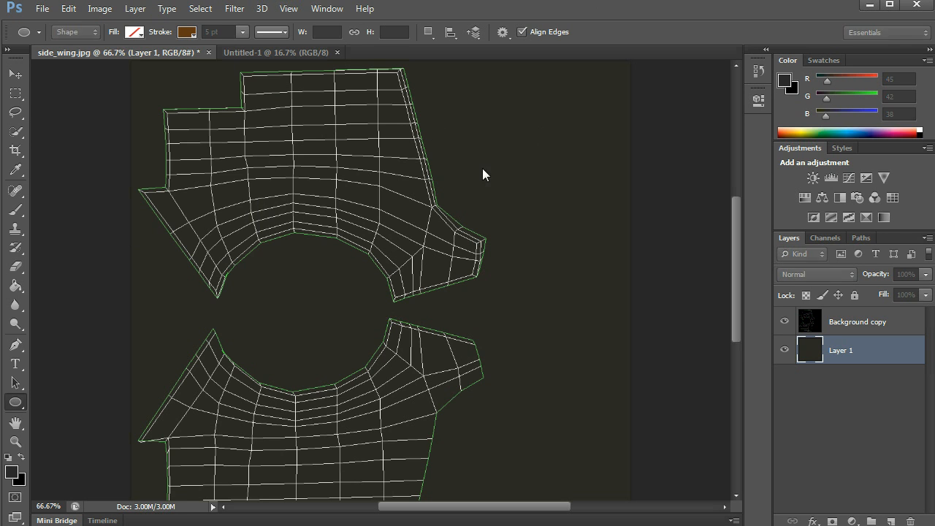
click(290, 232)
click(475, 228)
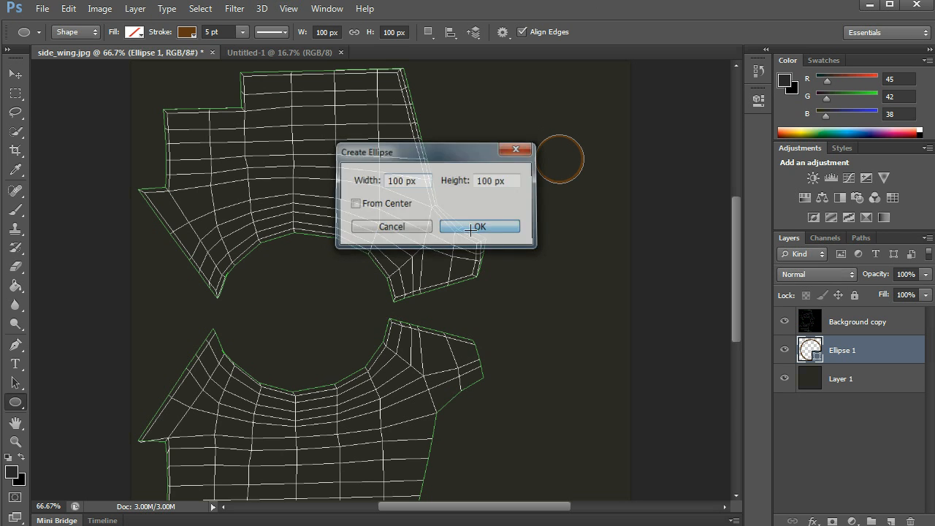
Set the small ellipse's stroke width to 10 pt
click(244, 32)
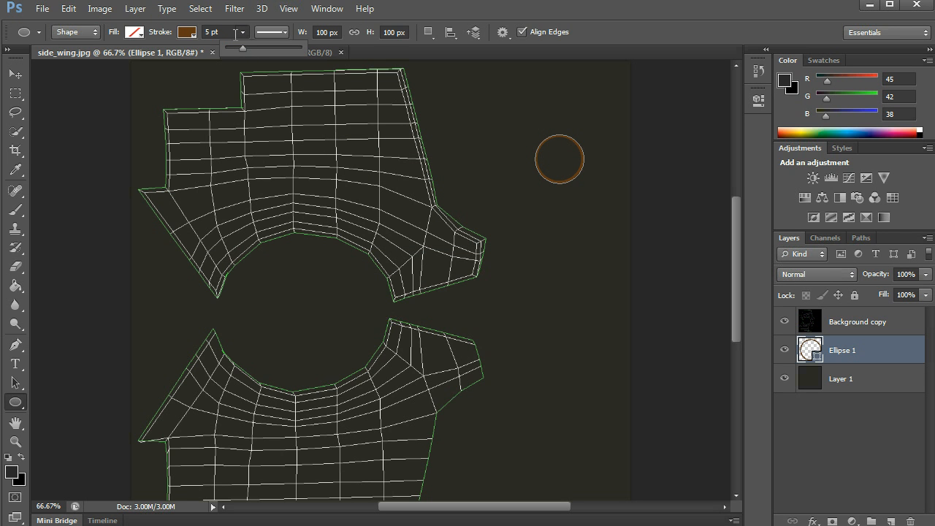
click(214, 32)
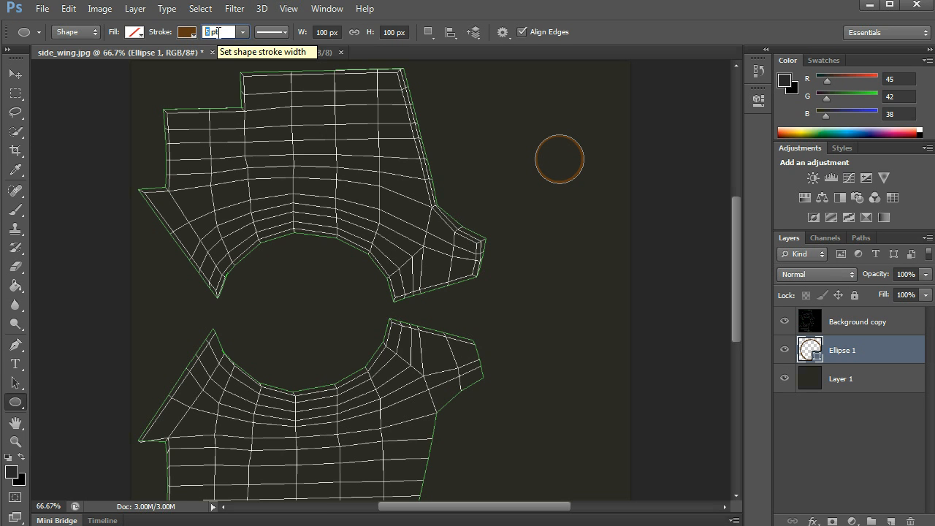
text(10)
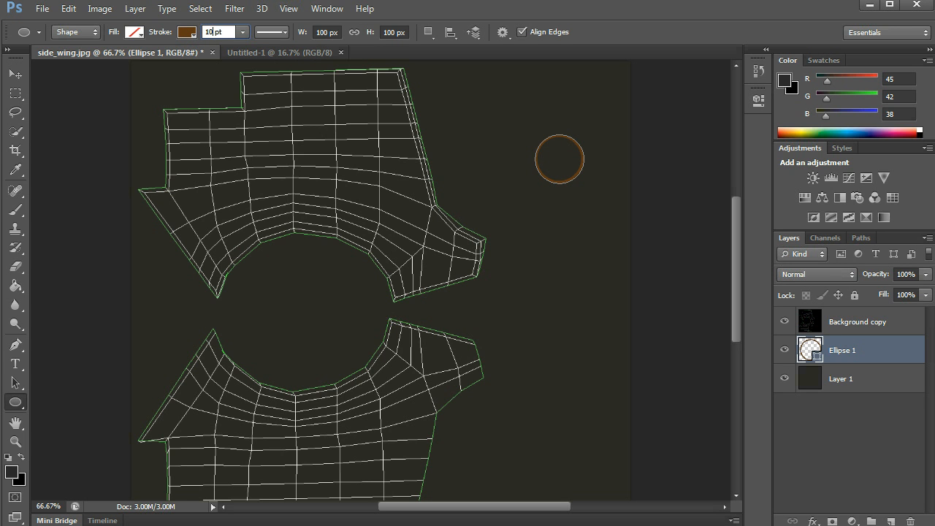
click(487, 108)
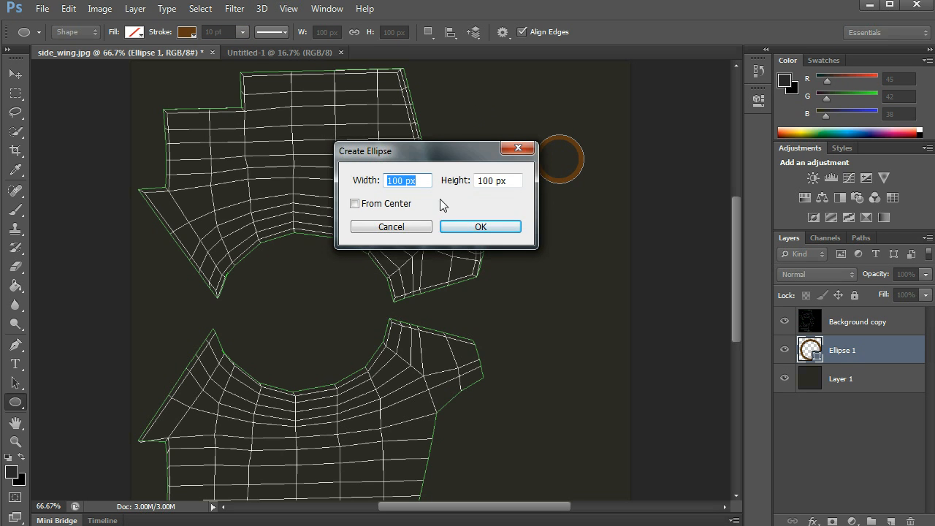
click(467, 231)
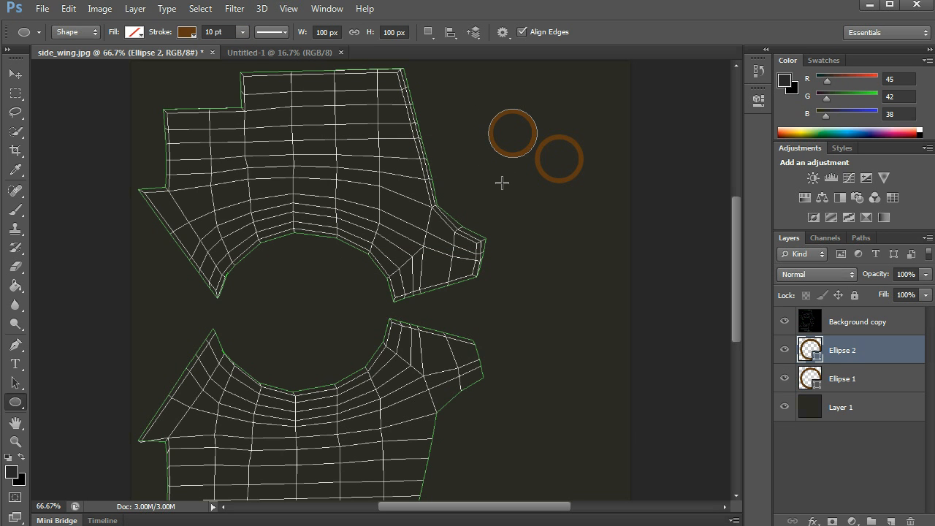
key(ctrl+z)
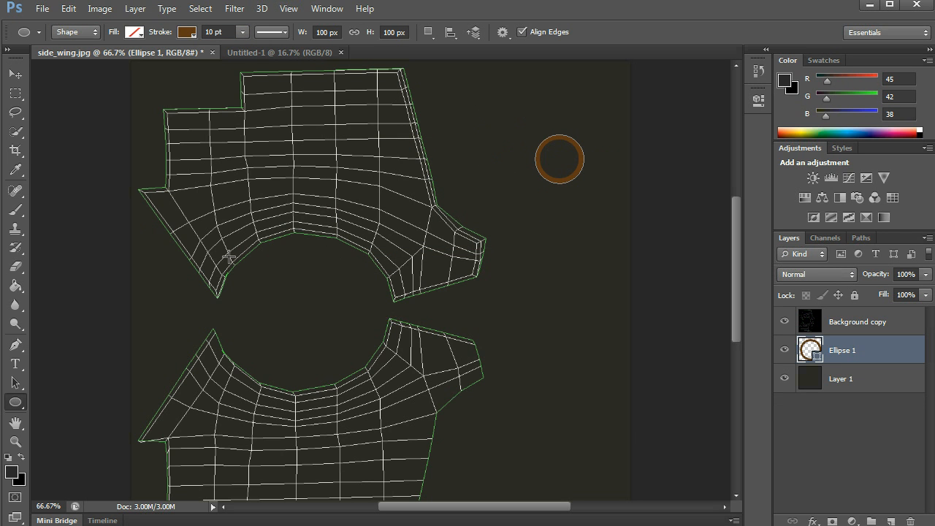
Draw an ellipse about 430 by 375 px over the round gap between the wing halves and move it up onto the upper arc
mouse_move(211, 236)
mouse_down()
mouse_move(417, 392)
mouse_move(411, 417)
mouse_move(420, 418)
mouse_up()
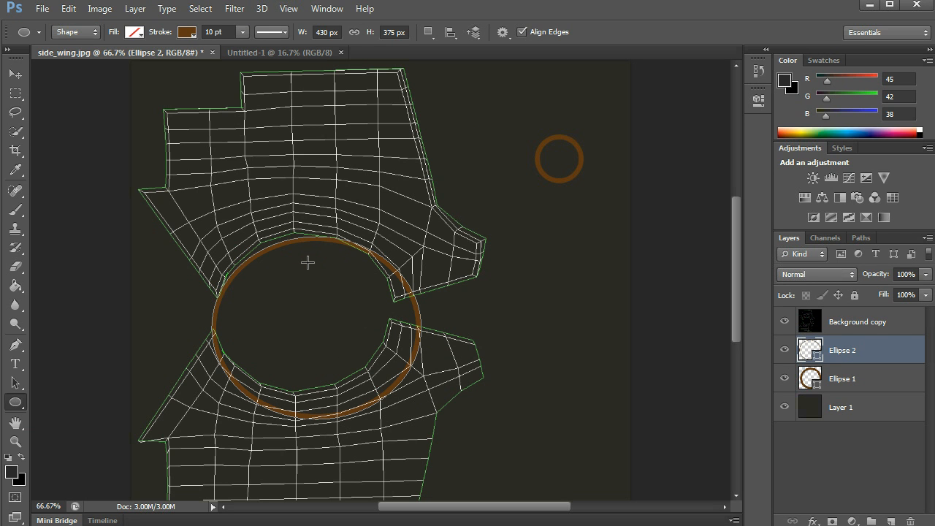
key(t)
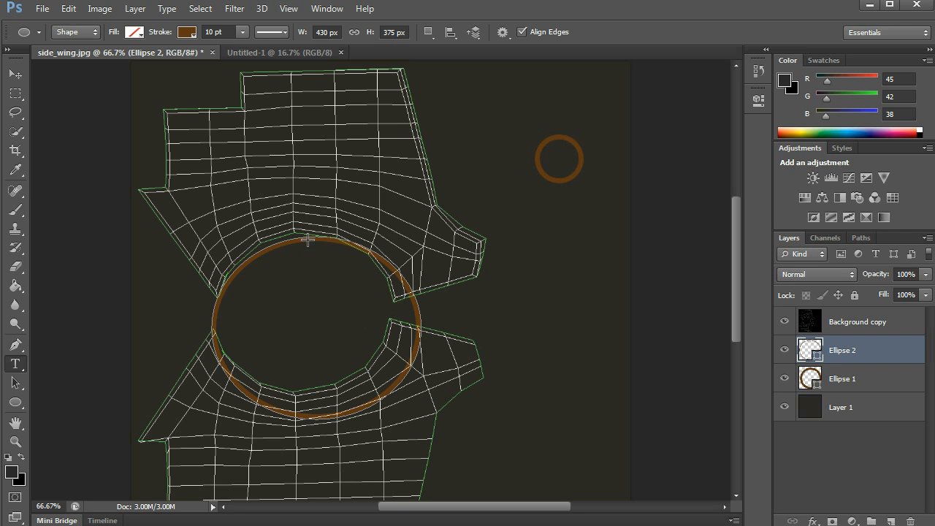
click(17, 76)
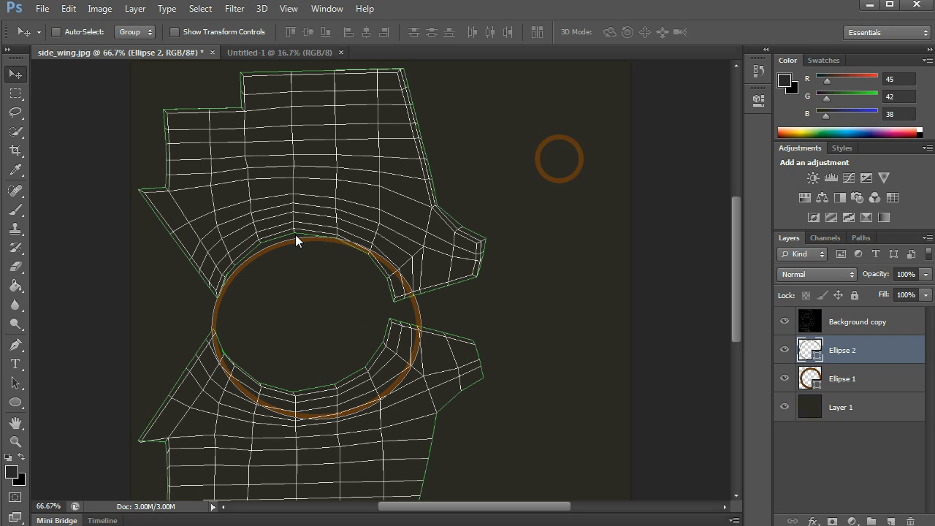
drag(291, 245, 283, 226)
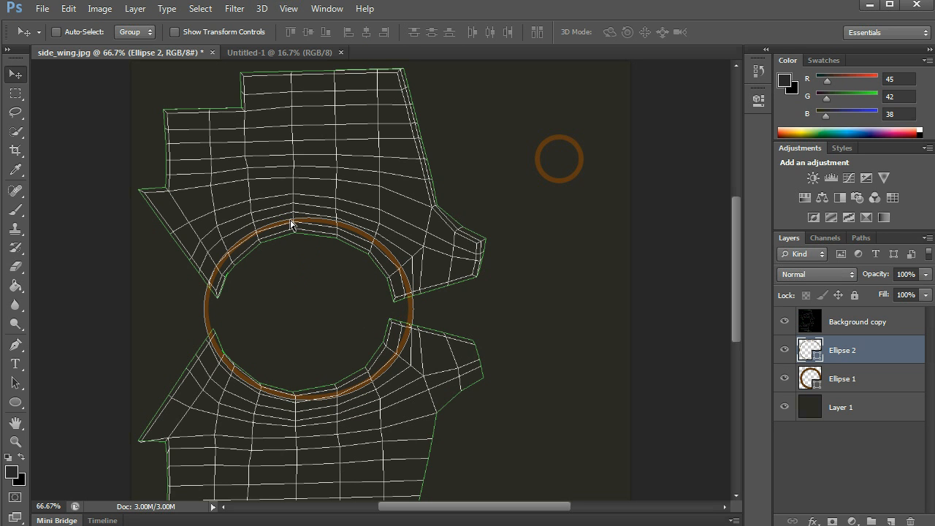
Free Transform the large ellipse to about 100% width and 71% height so its upper edge follows the upper wing's curved cut-out
key(ctrl+t)
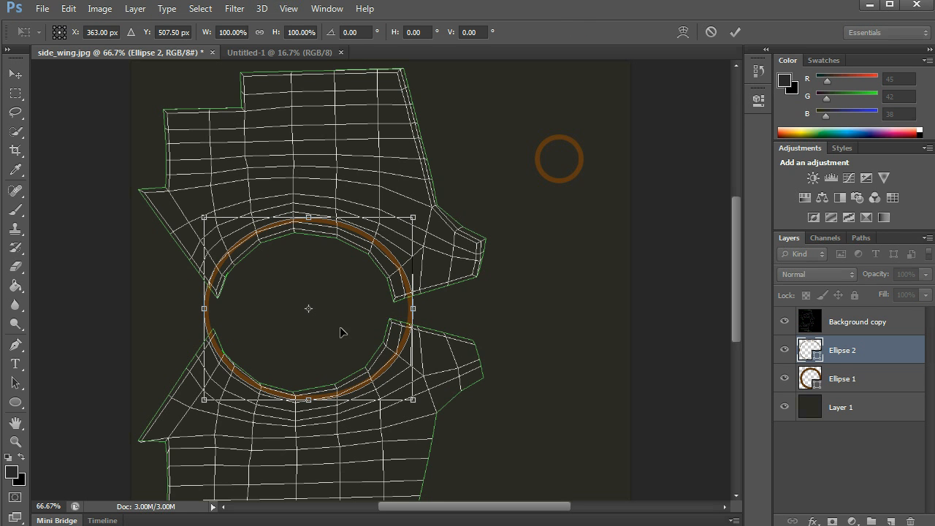
drag(309, 398, 296, 373)
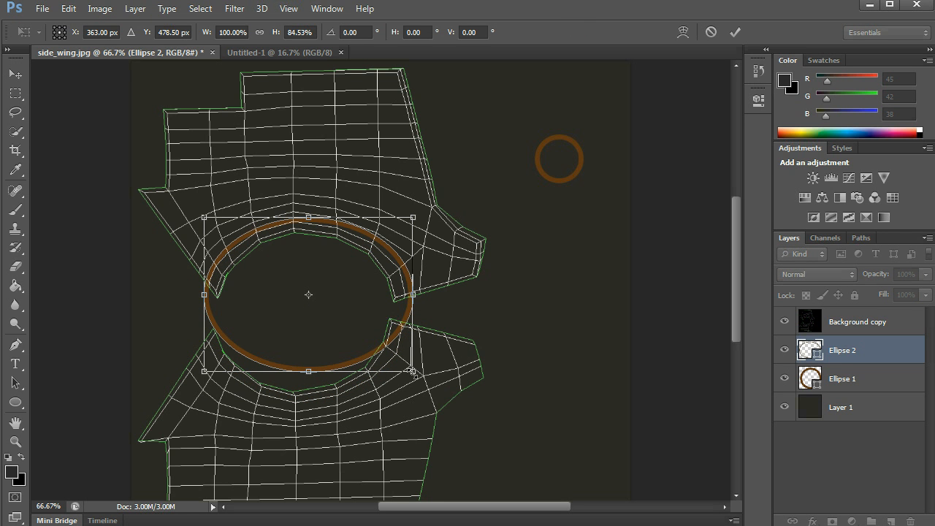
mouse_move(412, 370)
mouse_down()
mouse_move(413, 332)
mouse_move(412, 367)
mouse_up()
drag(414, 293, 417, 295)
drag(311, 217, 310, 219)
drag(315, 295, 311, 275)
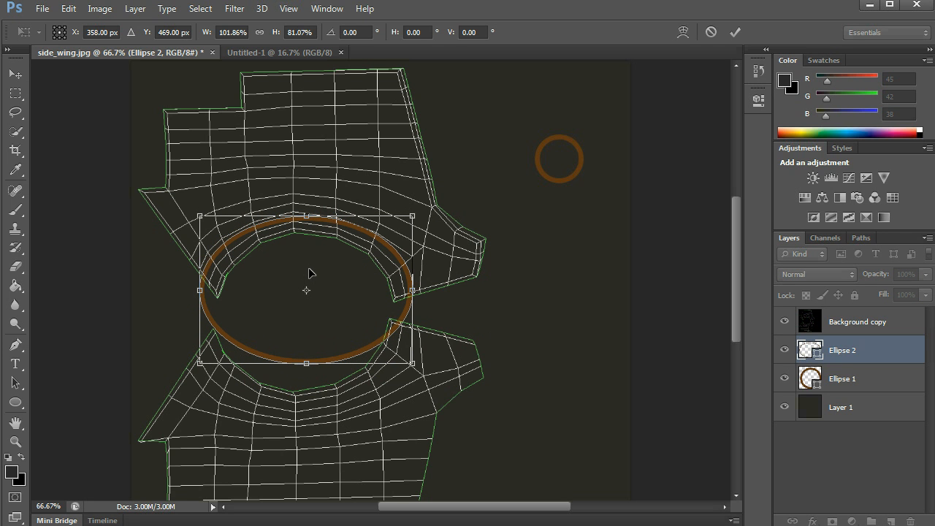
drag(201, 292, 204, 292)
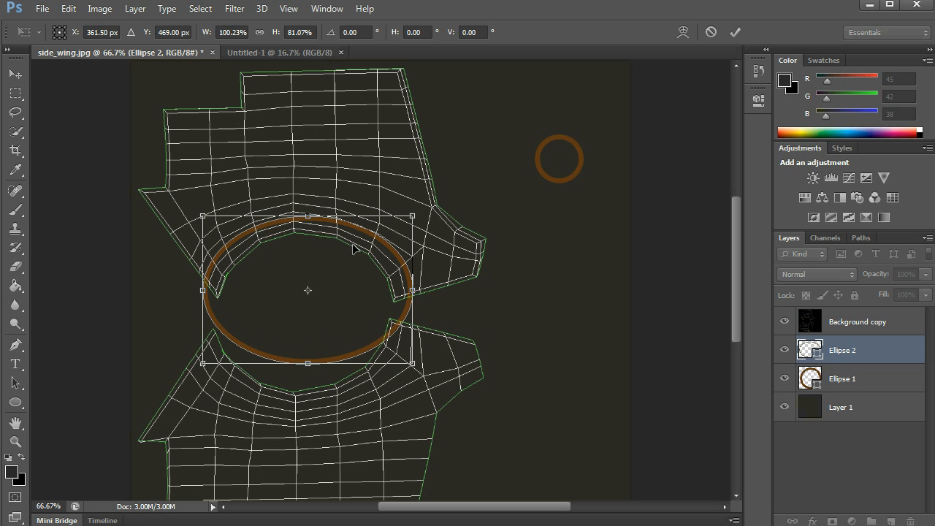
drag(308, 363, 307, 349)
drag(307, 215, 307, 218)
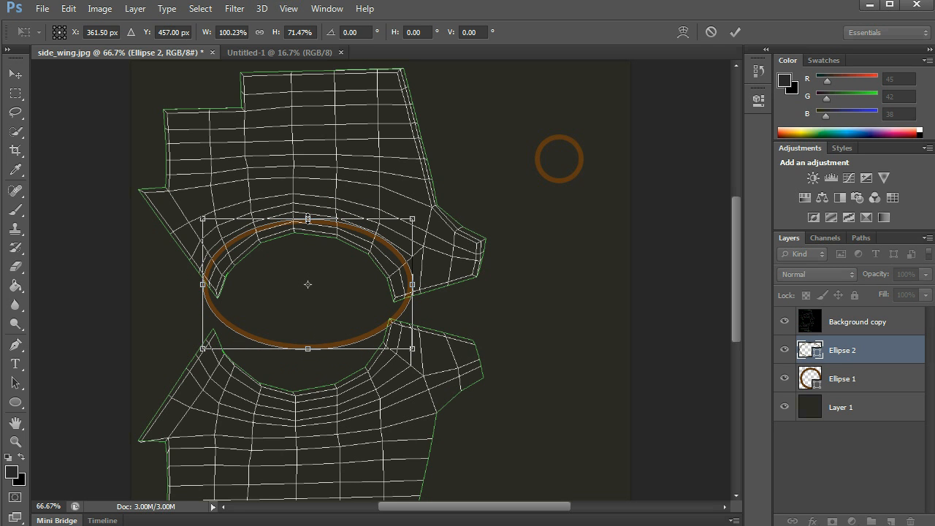
key(Return)
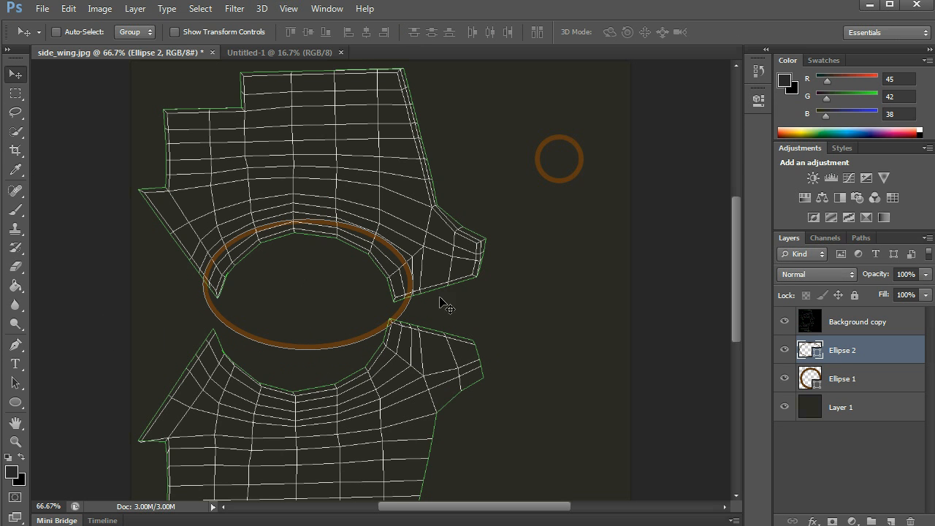
Rasterize the large ellipse and erase its lower part below the upper wing, keeping only the arc along the cut-out
click(17, 266)
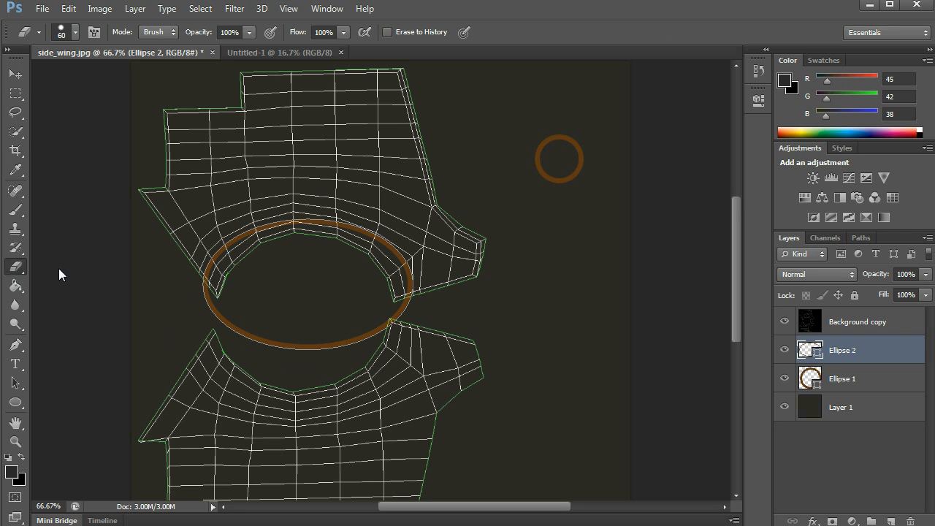
click(204, 273)
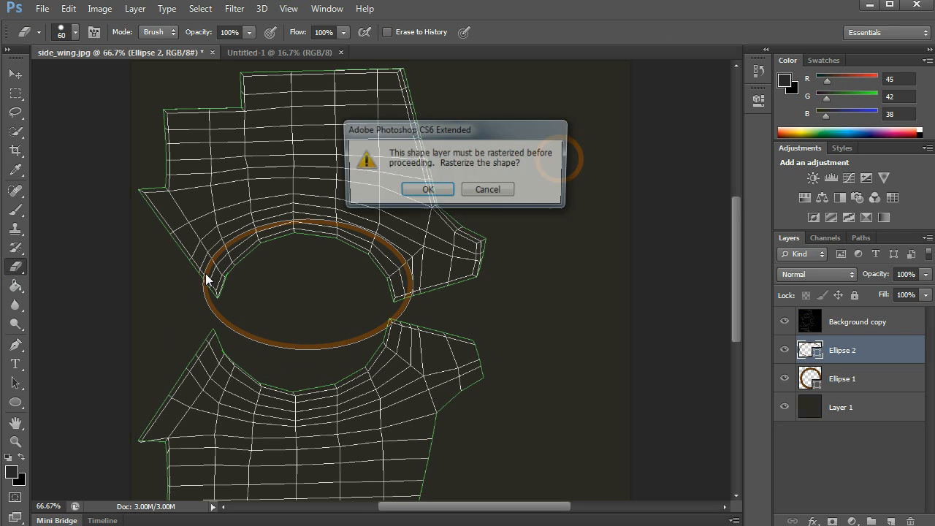
click(427, 190)
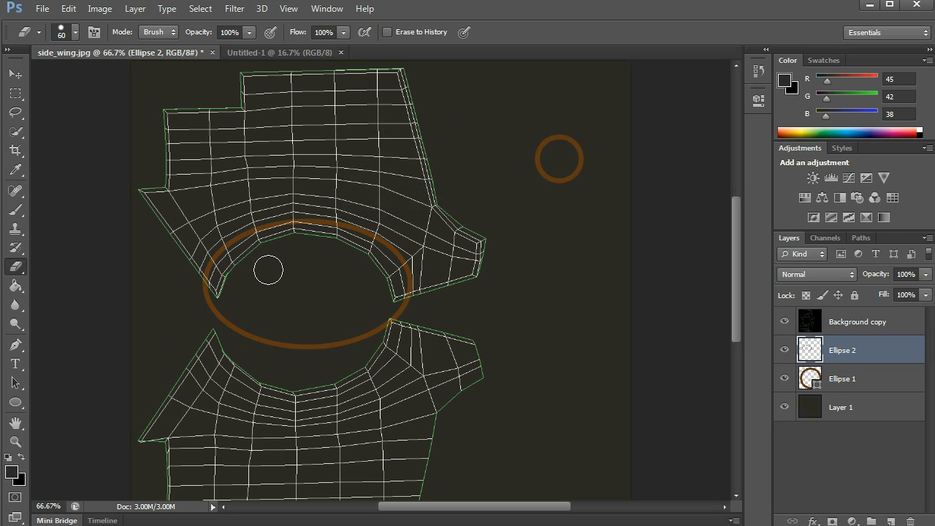
mouse_move(206, 303)
mouse_down()
mouse_move(209, 319)
mouse_move(260, 344)
mouse_move(369, 340)
mouse_move(412, 307)
mouse_up()
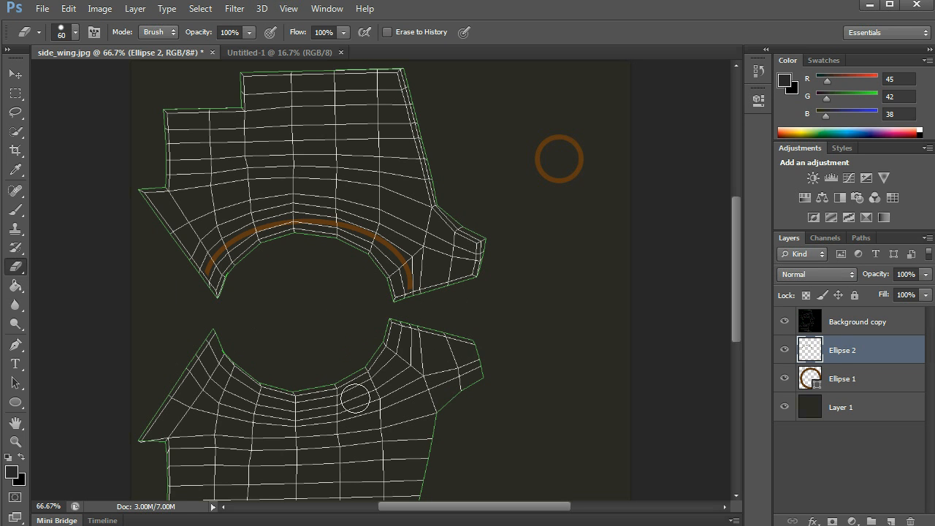
click(14, 74)
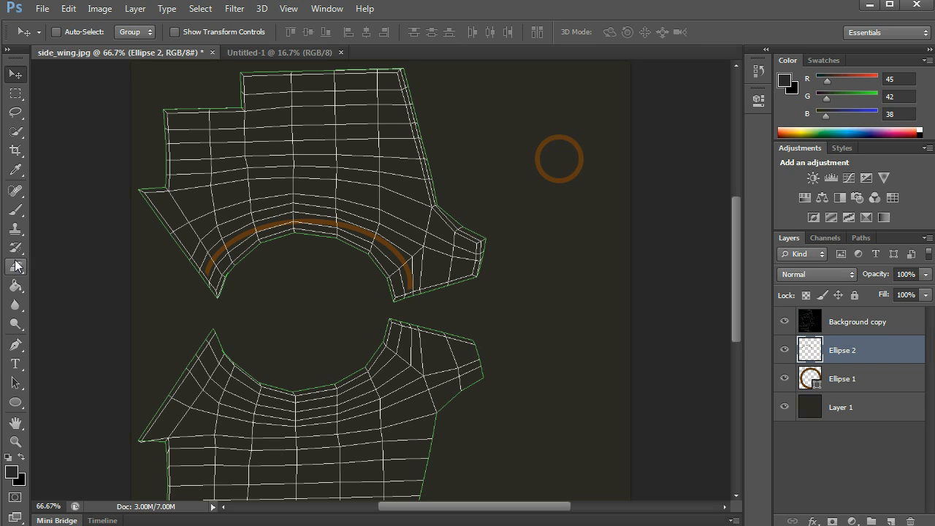
Set the brush size to 10 px and sample the arc's brown as the foreground colour for painting
click(16, 210)
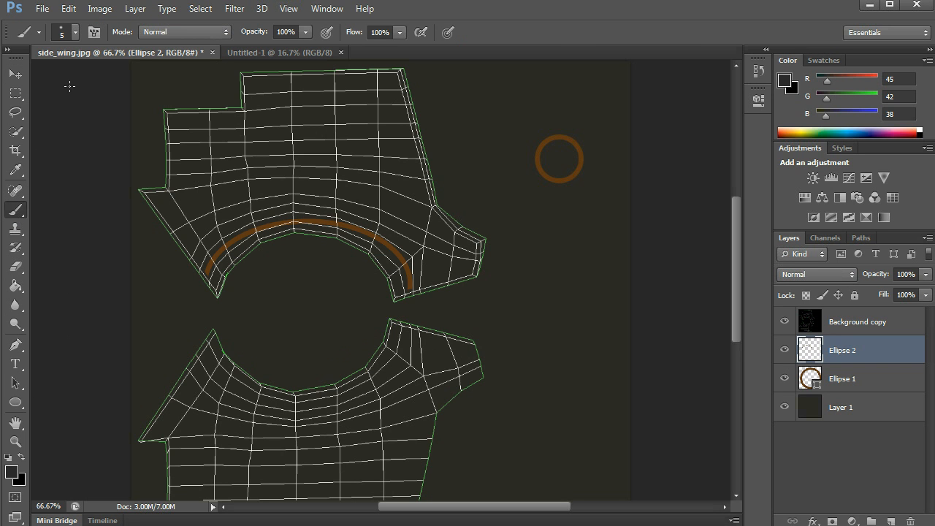
click(75, 32)
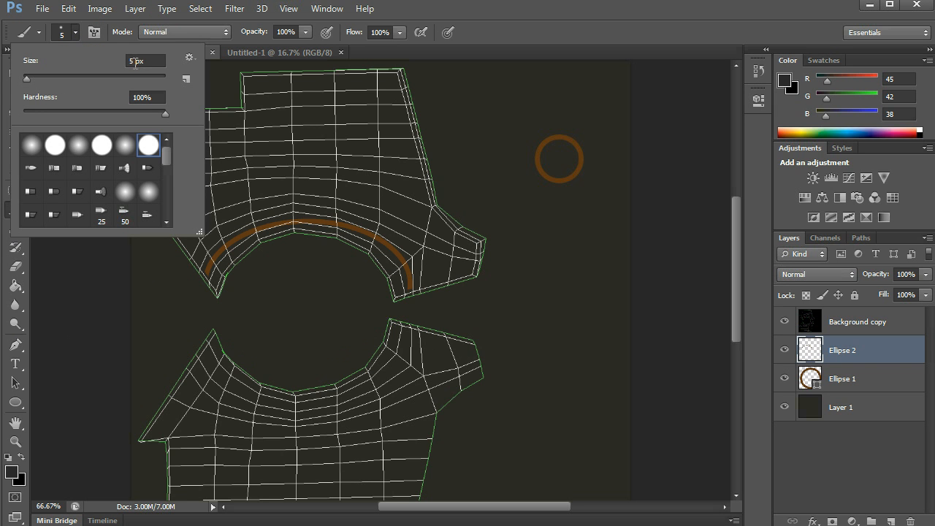
drag(135, 63, 124, 62)
text(10)
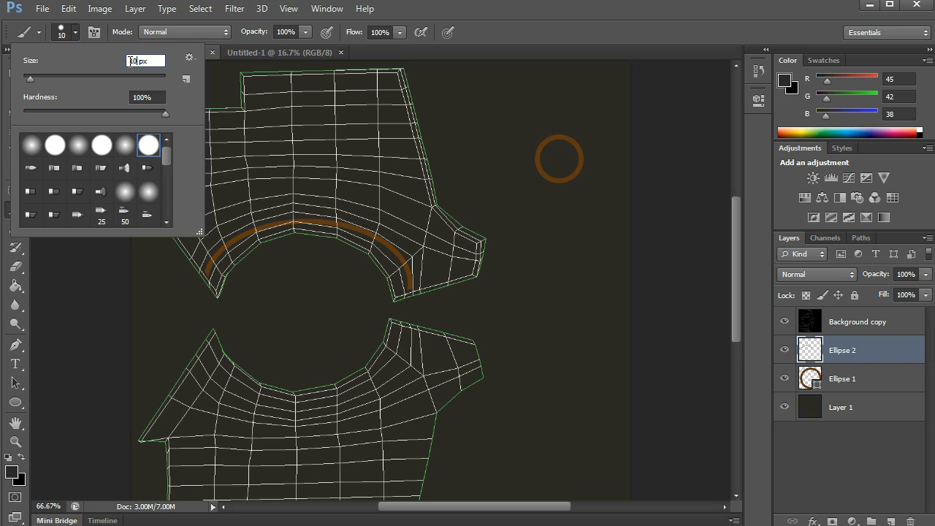
key(Return)
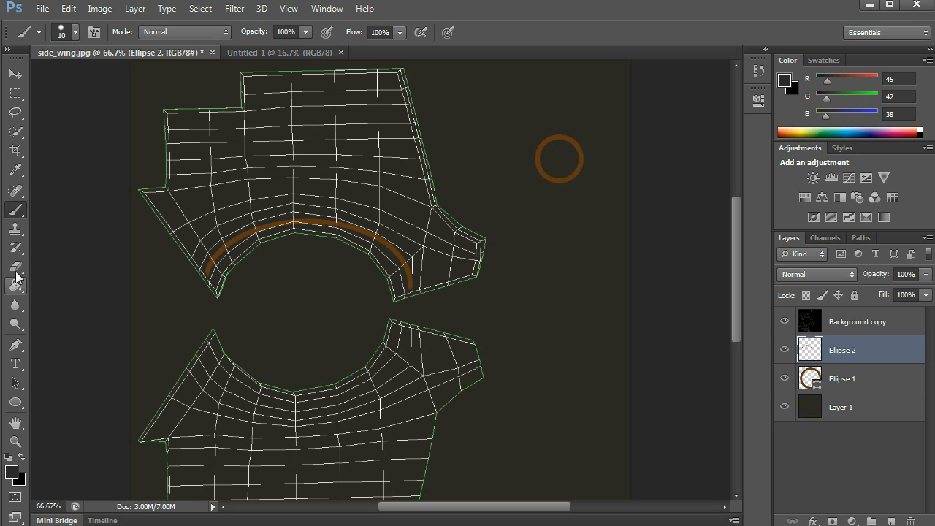
click(15, 169)
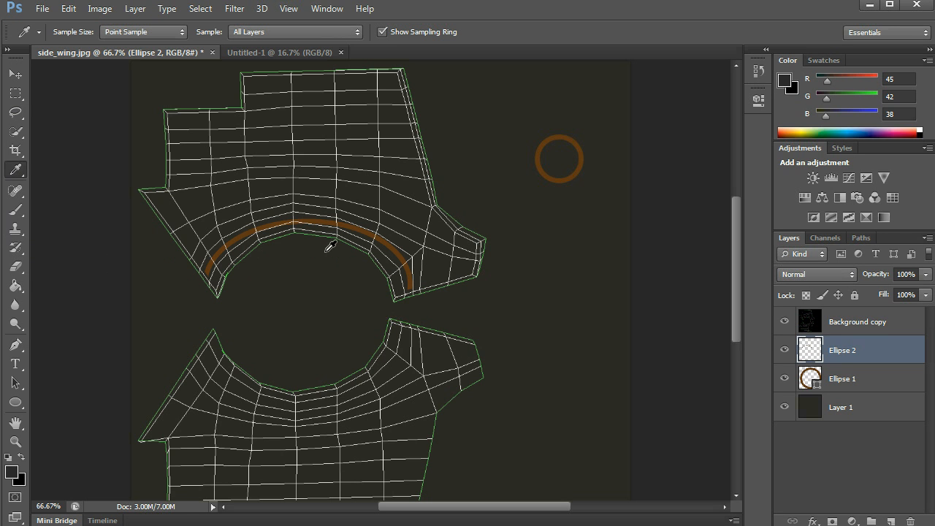
click(241, 234)
click(241, 234)
click(16, 209)
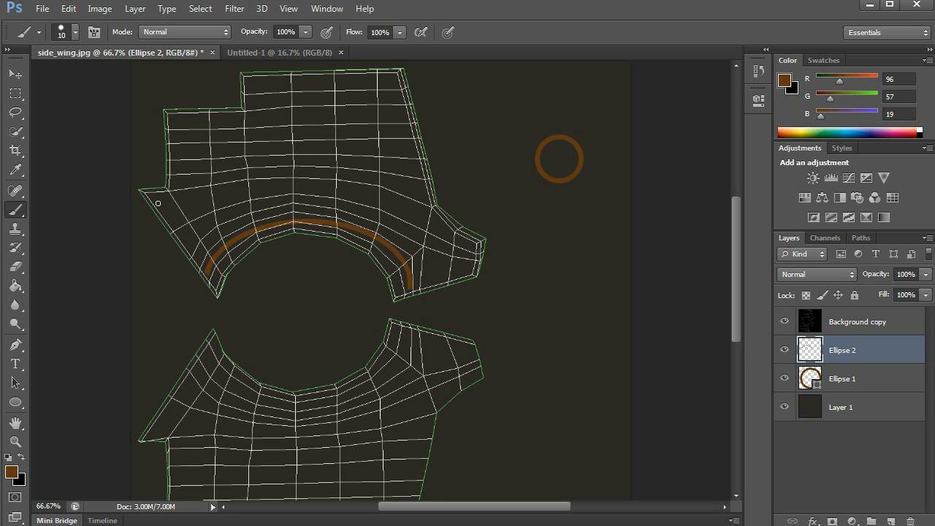
Paint connected straight brown lines from the arc's left end along the inside of the upper wing's stepped left edge to its top corner
shift+click(156, 201)
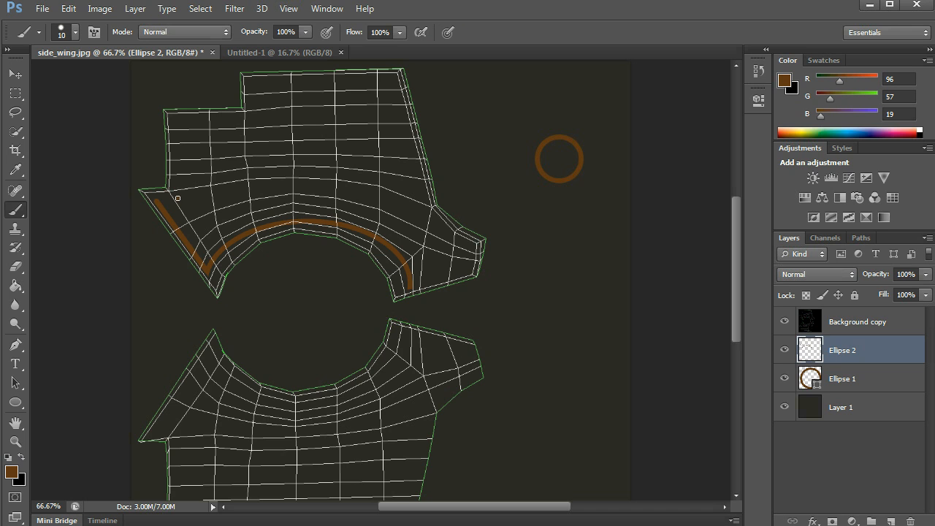
shift+click(156, 197)
shift+click(178, 121)
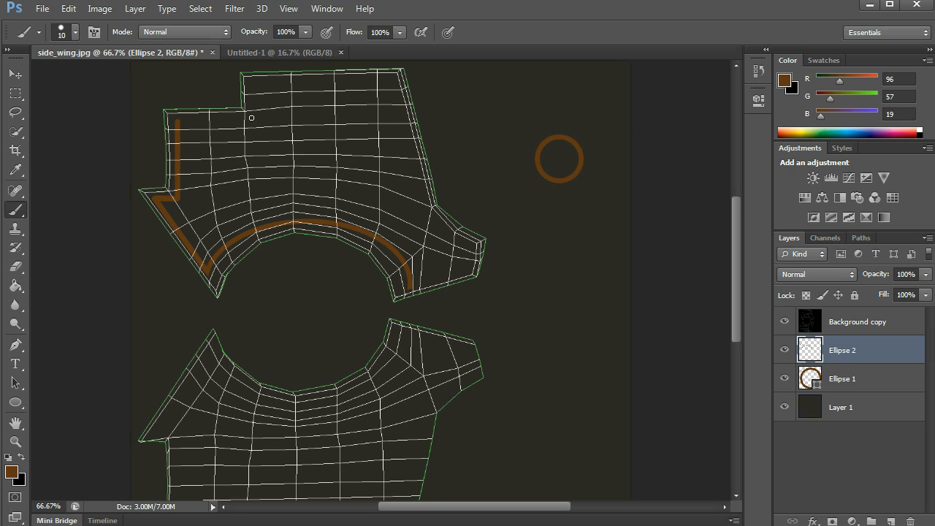
shift+click(251, 117)
key(ctrl+z)
shift+click(253, 119)
shift+click(252, 82)
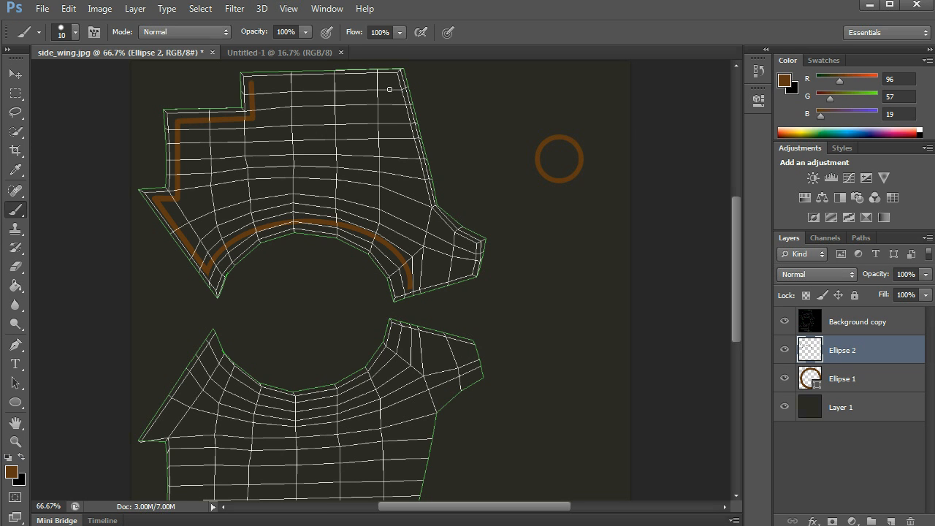
Continue the straight brown lines inside the upper wing's top and right edges, closing the outline at the arc's right end
shift+click(391, 81)
shift+click(424, 210)
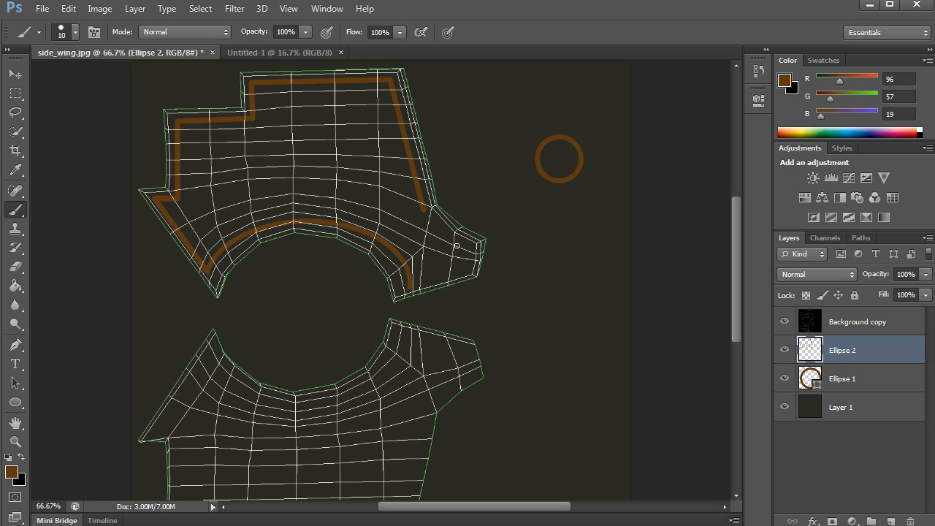
shift+click(467, 249)
shift+click(464, 269)
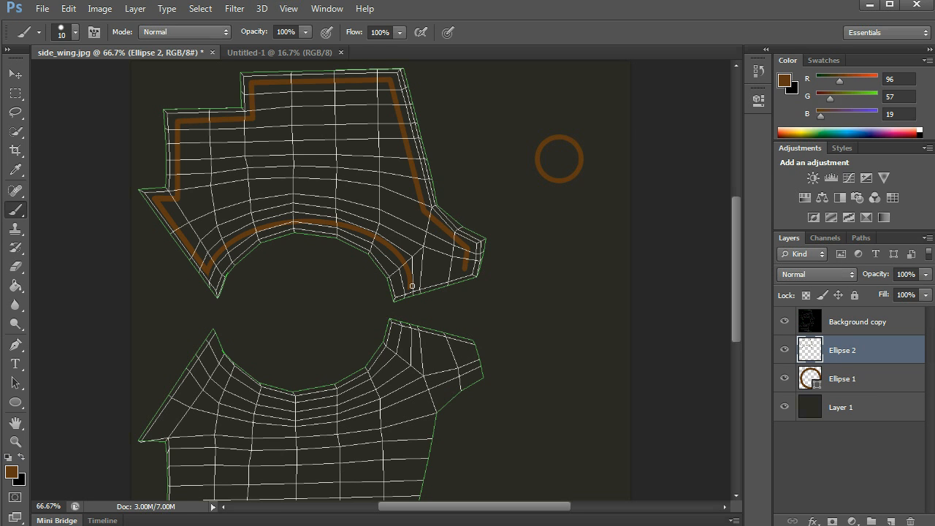
shift+click(410, 287)
Free Transform the brown wing outline to about 99% width, bringing its left side slightly inward
right_click(639, 238)
click(630, 169)
key(ctrl+t)
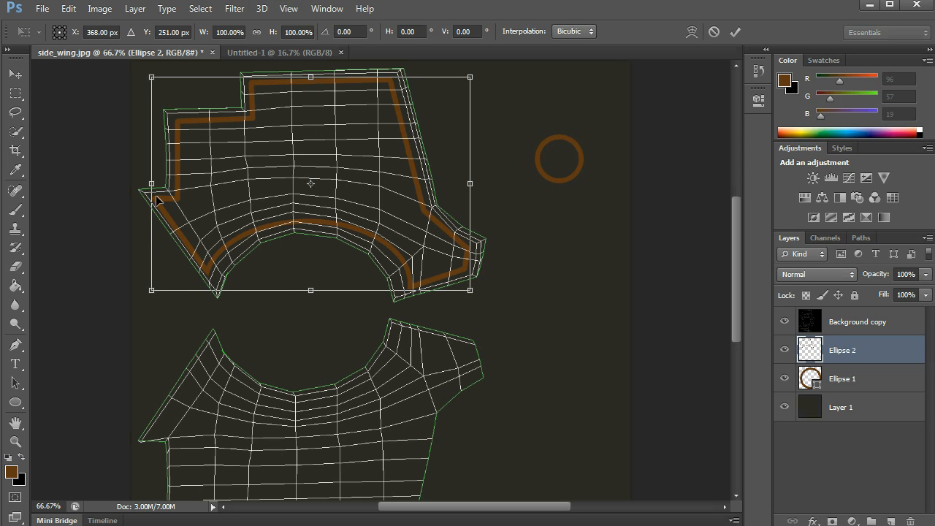
drag(151, 183, 154, 185)
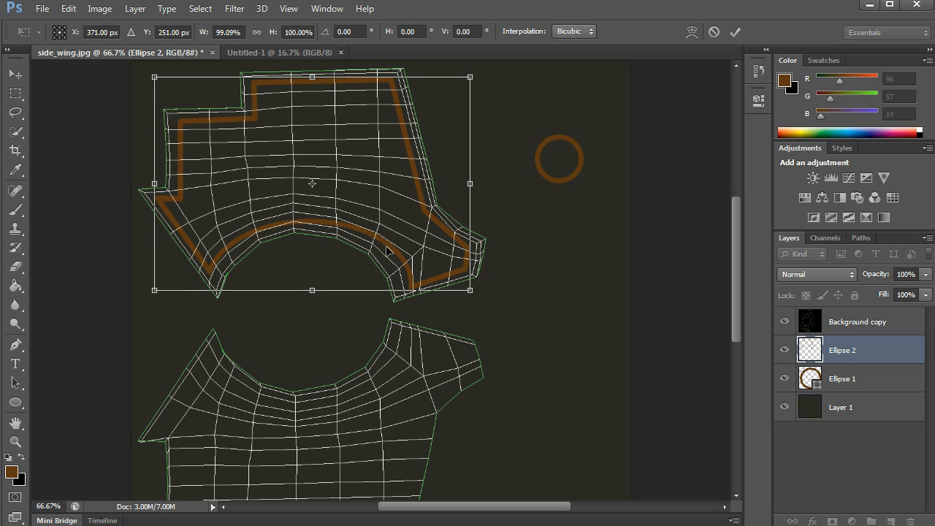
key(b)
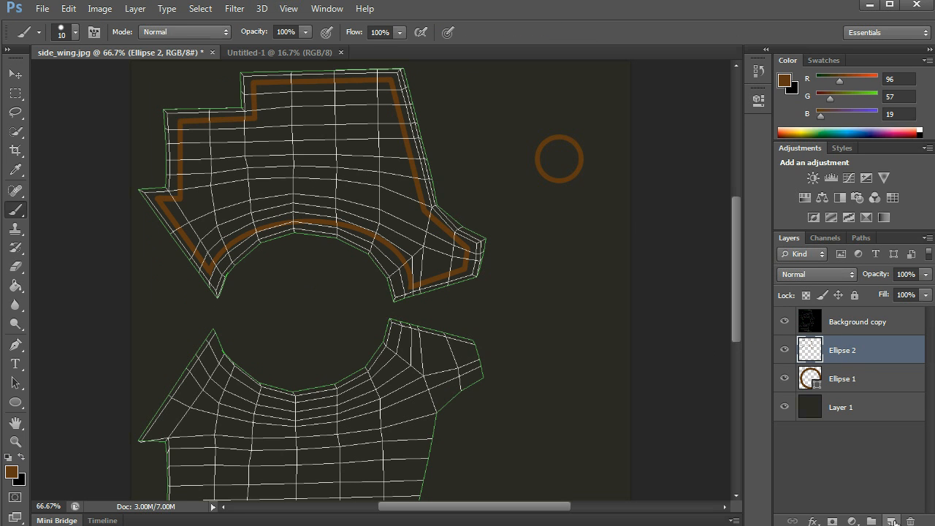
Add a new layer above the outline and set the foreground colour to PANTONE 728 C from PANTONE+ Solid Coated
click(891, 521)
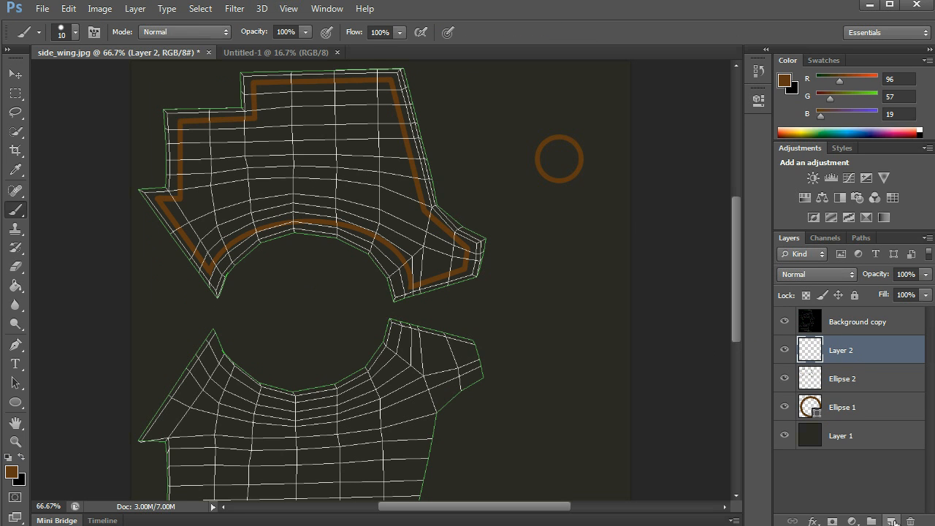
click(11, 471)
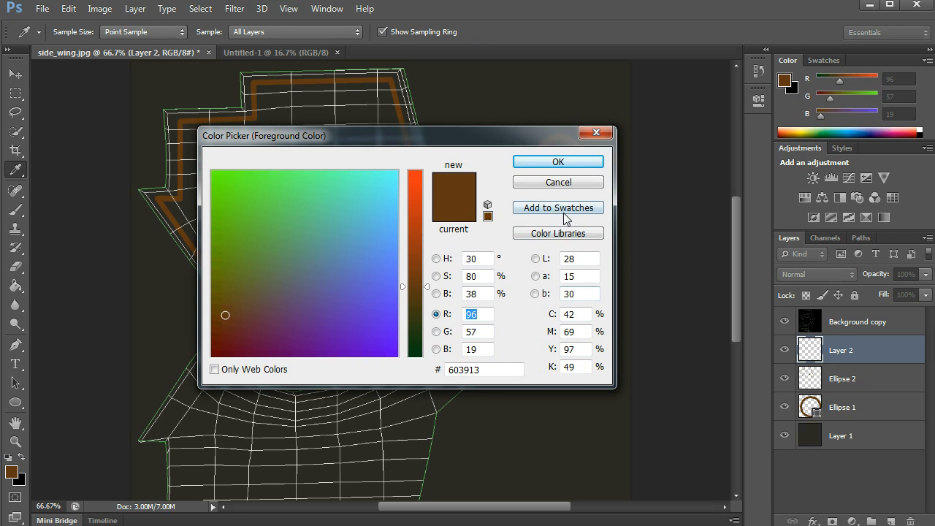
click(217, 331)
drag(217, 332, 213, 309)
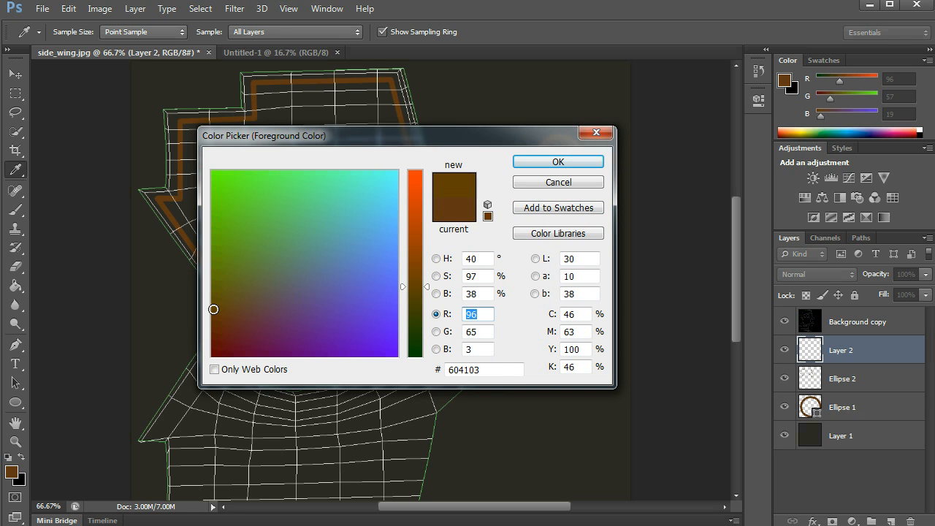
text(121)
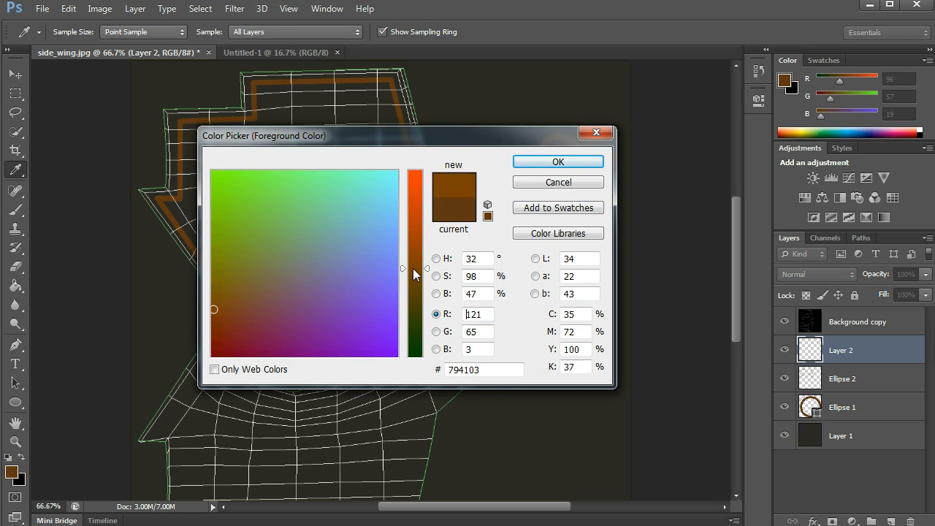
click(534, 235)
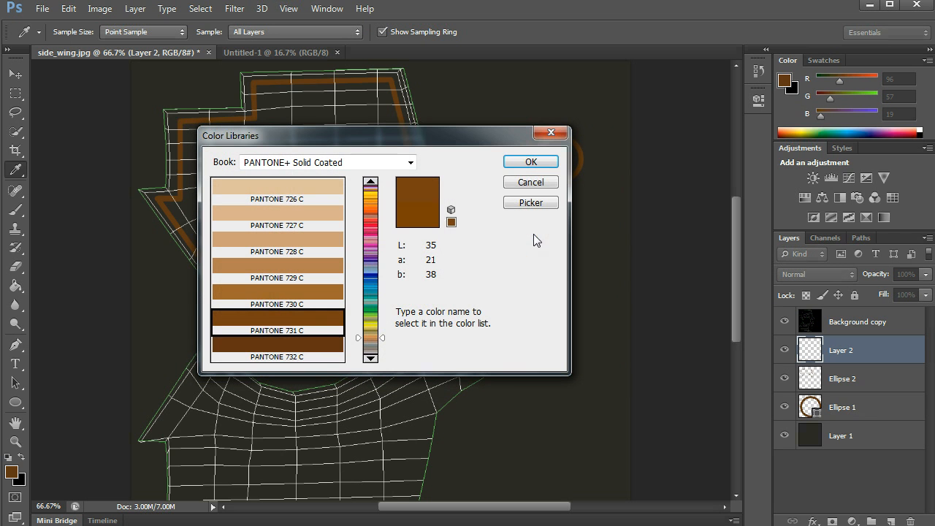
click(262, 290)
click(264, 241)
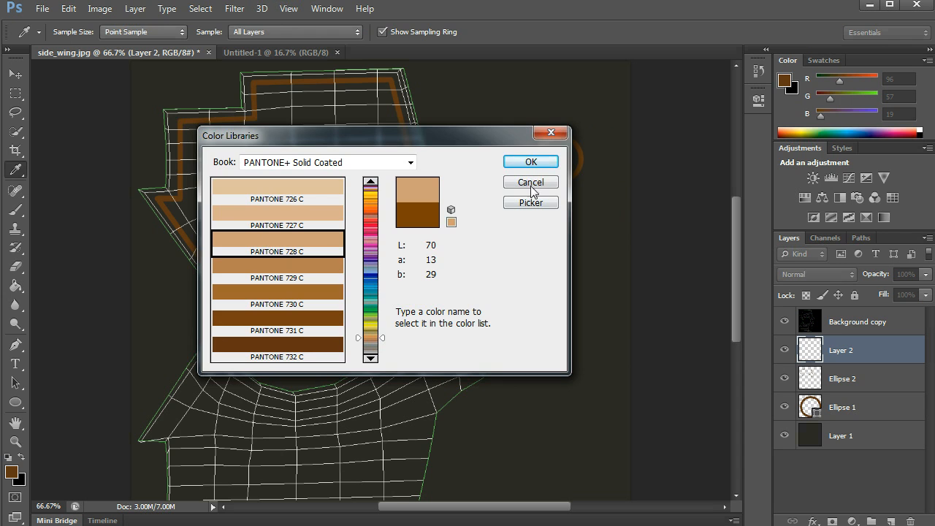
click(522, 162)
Set the brush size to 5 px
key(b)
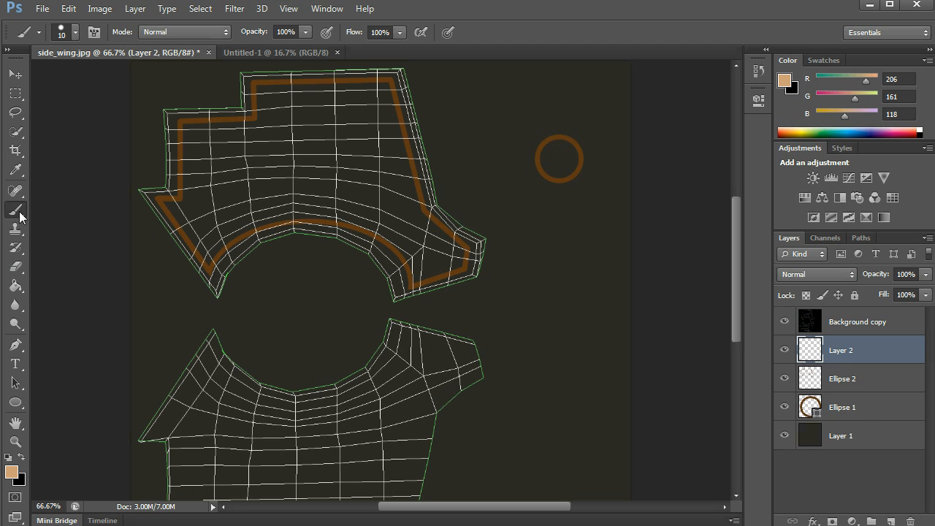
click(75, 33)
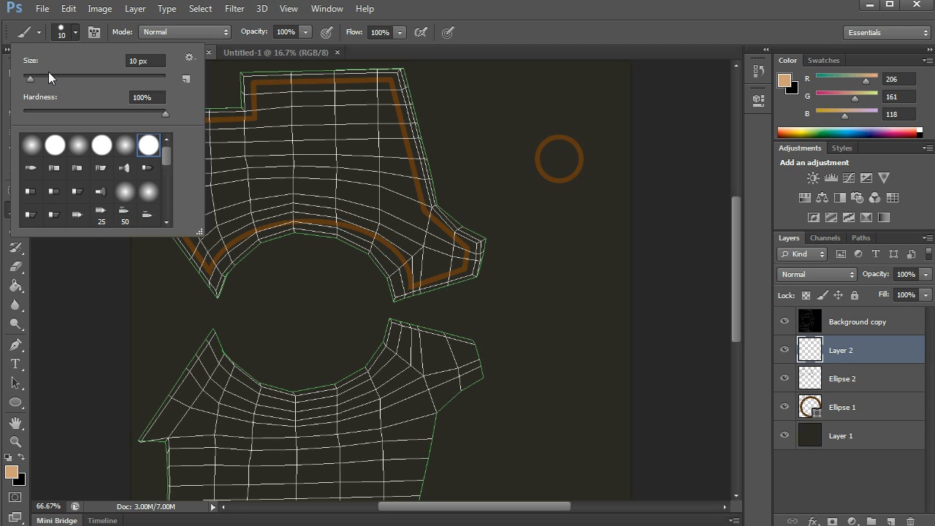
click(85, 245)
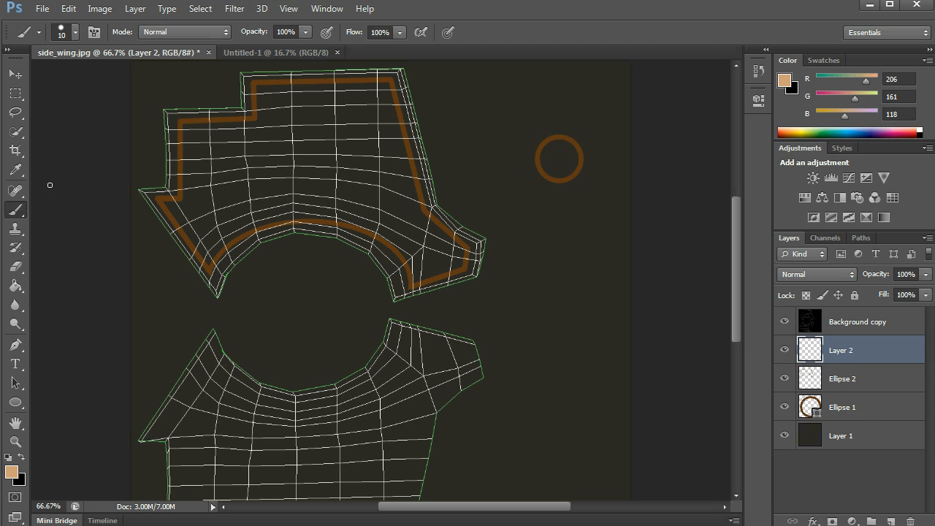
click(75, 32)
double_click(135, 61)
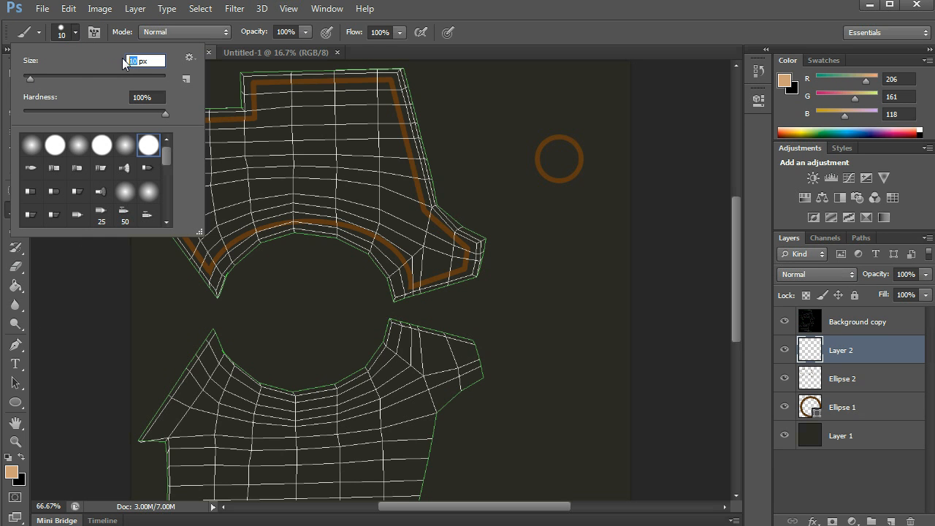
text(5)
key(Return)
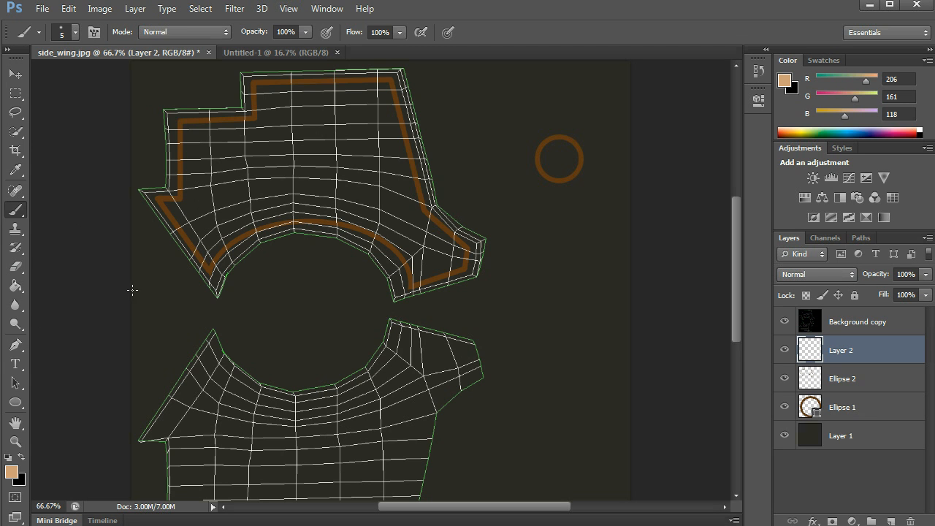
Set the Ellipse tool's stroke colour to a light tan swatch
click(15, 402)
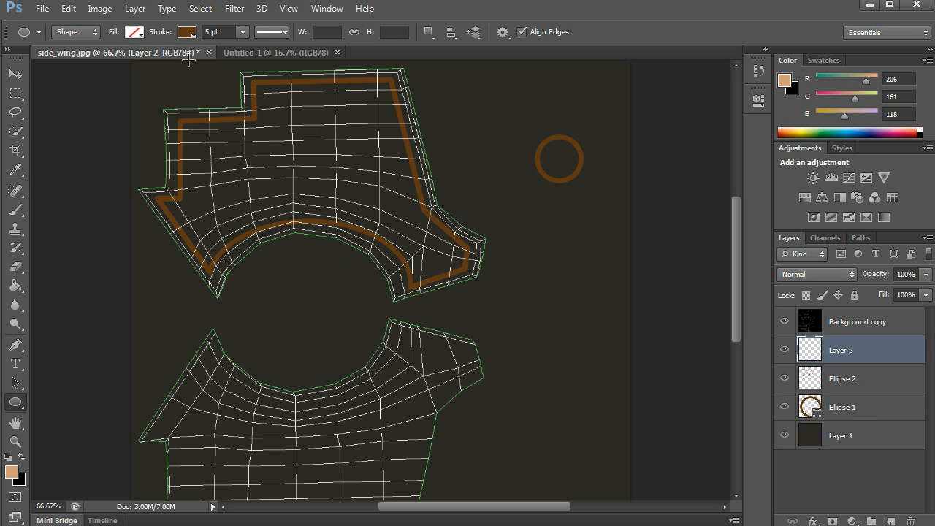
click(191, 34)
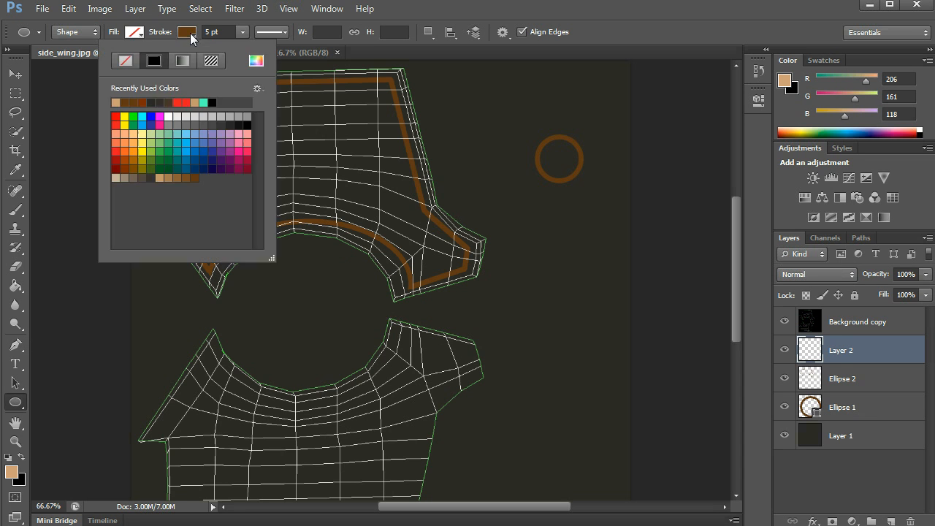
click(166, 177)
click(228, 265)
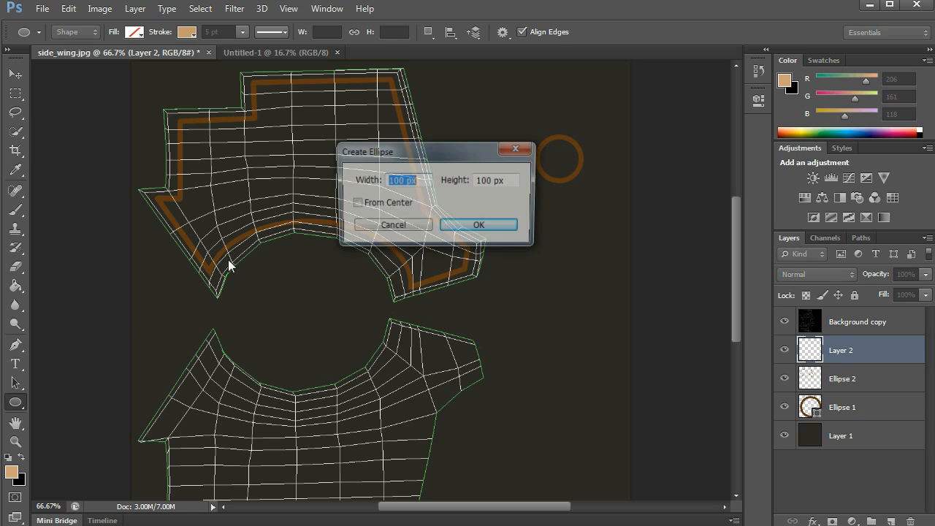
click(447, 226)
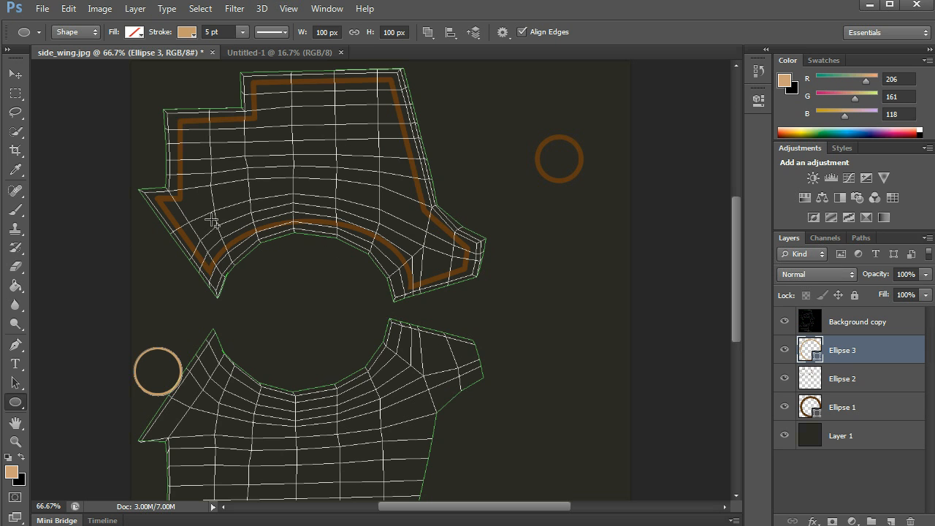
key(ctrl+z)
Draw a tan ellipse about 456 by 370 px over the round gap and move it up-left onto the brown arc
drag(210, 220, 429, 401)
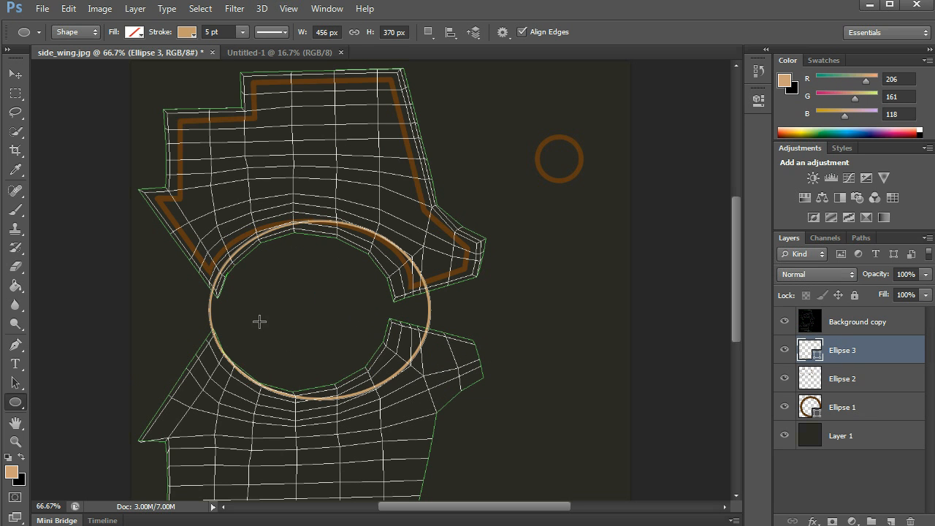
click(17, 74)
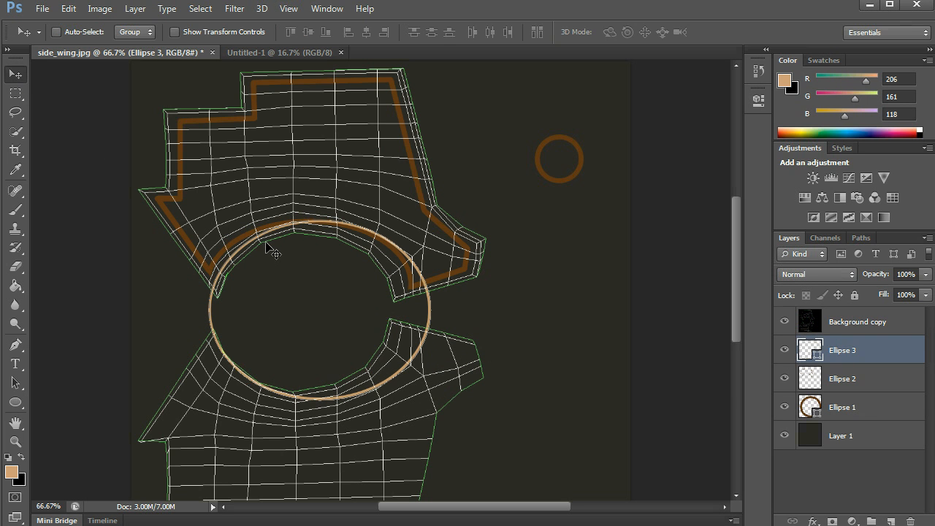
mouse_move(266, 237)
mouse_down()
mouse_move(246, 226)
mouse_move(250, 233)
mouse_up()
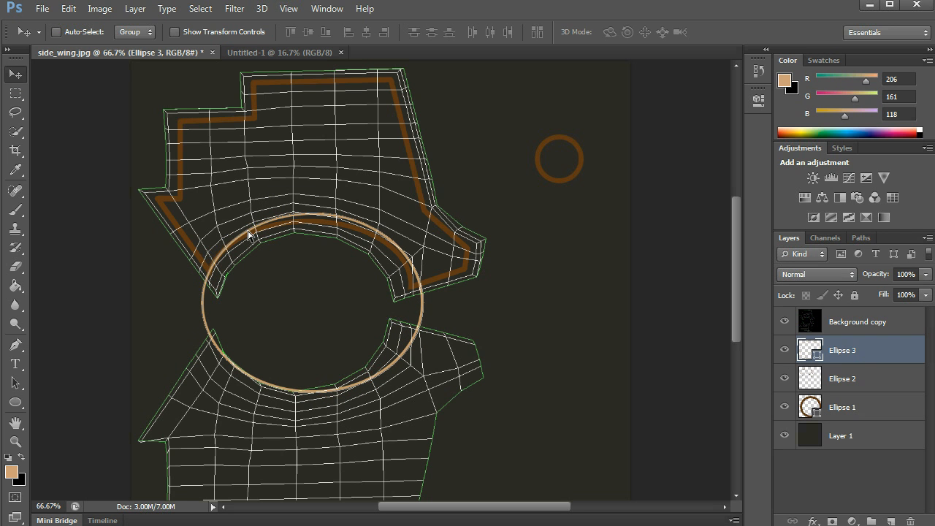
Scale the tan ellipse to about 98% width and 75% height so its upper curve follows the brown arc
key(ctrl+t)
drag(310, 392, 314, 344)
drag(312, 213, 312, 212)
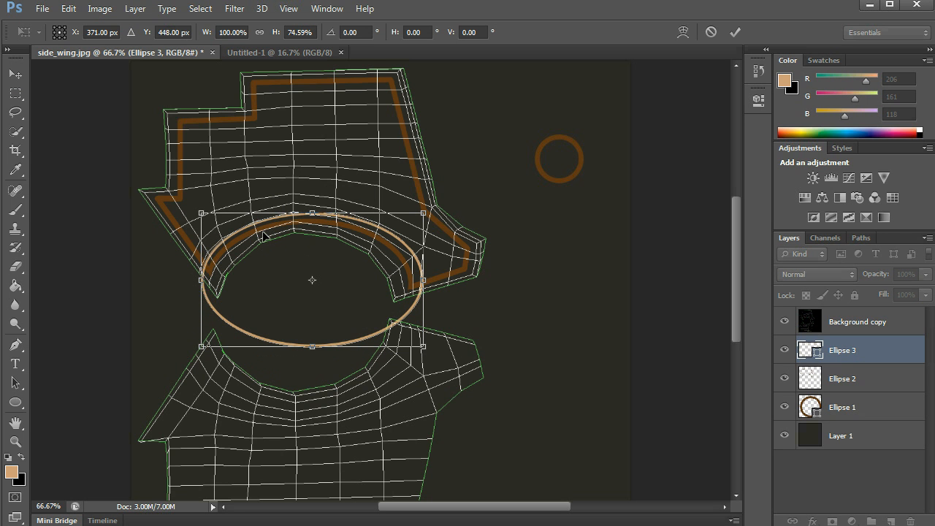
drag(312, 211, 312, 214)
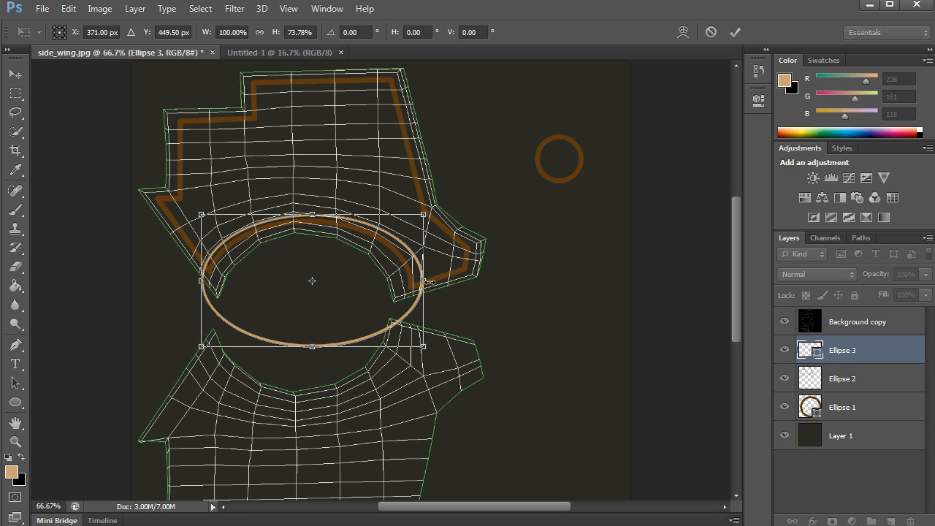
drag(423, 280, 417, 280)
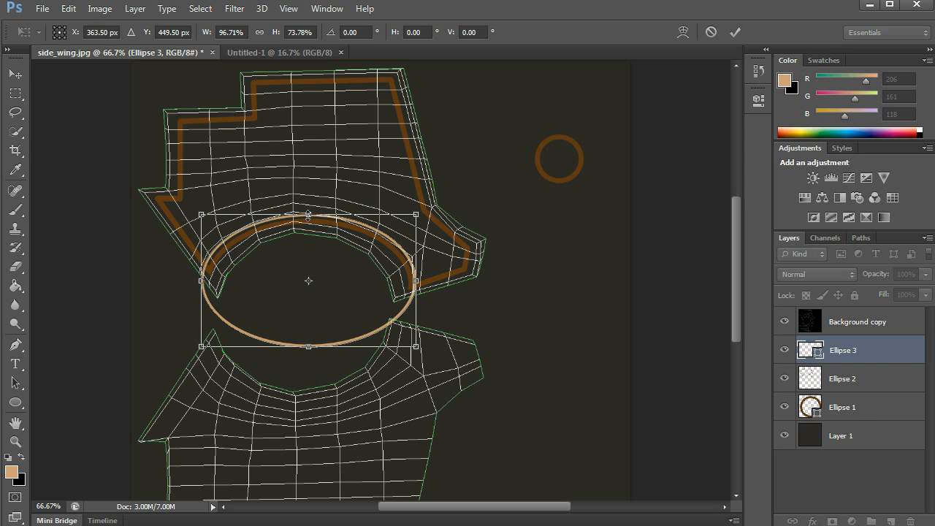
drag(309, 214, 308, 211)
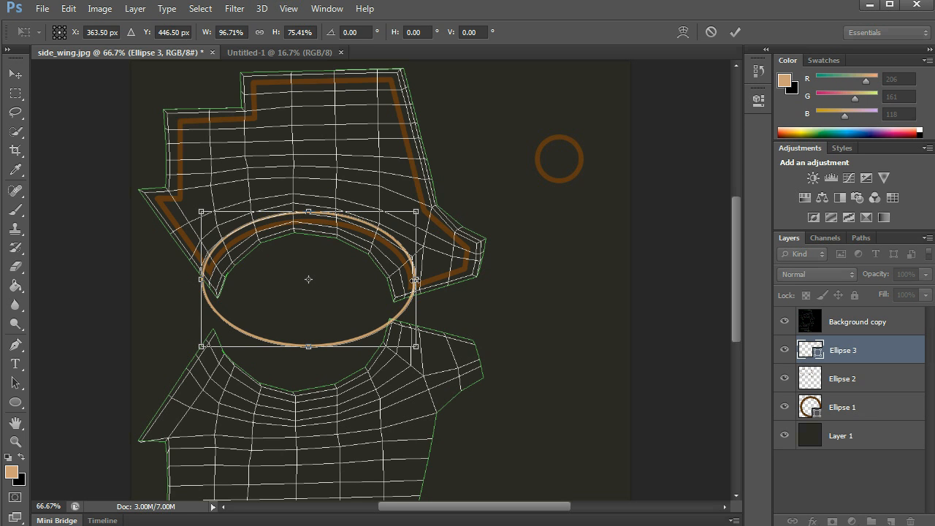
drag(416, 280, 418, 279)
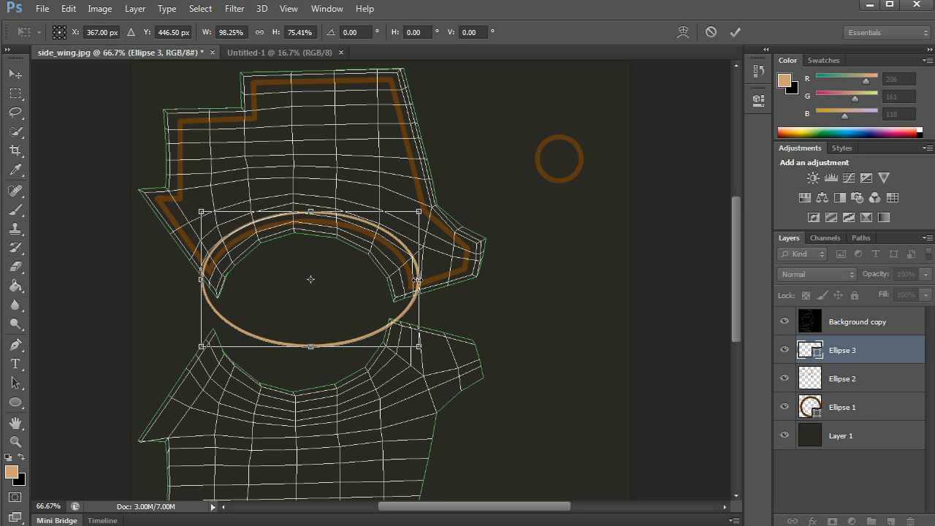
drag(414, 281, 419, 278)
key(Return)
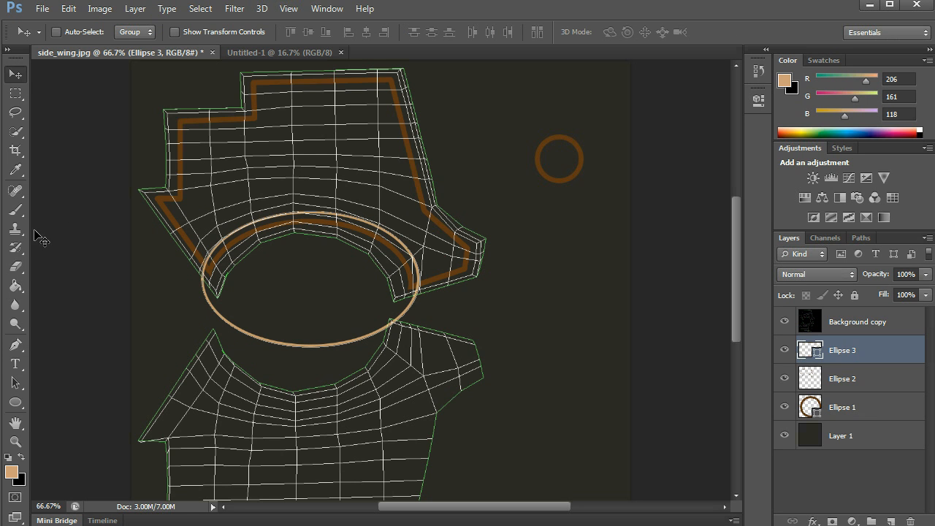
Rasterize the tan ellipse and erase its lower half and ends with the 60 px Eraser, leaving only the arc above the brown curve
click(24, 269)
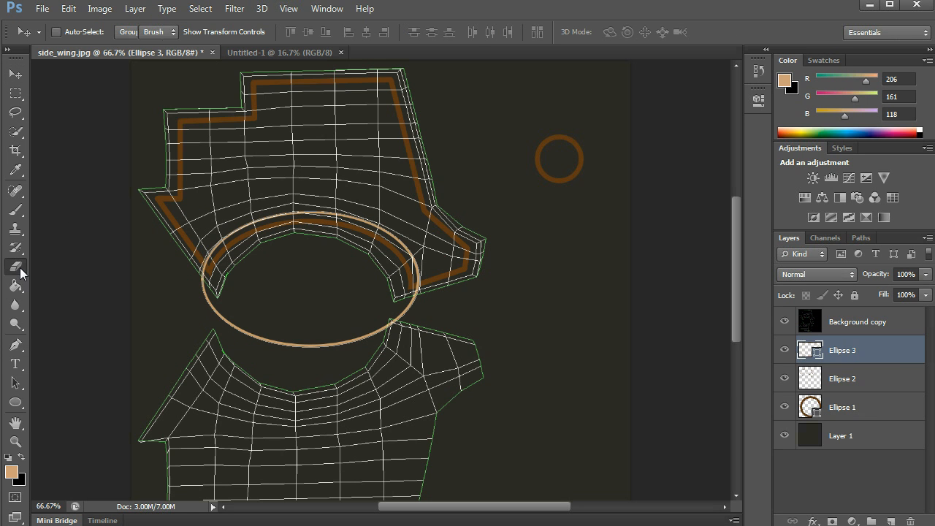
click(203, 278)
click(426, 191)
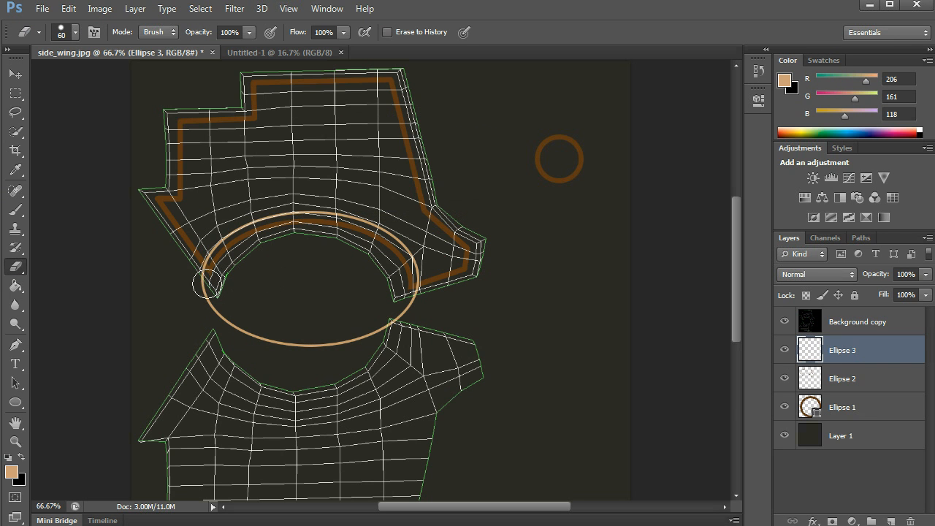
mouse_move(199, 276)
mouse_down()
mouse_move(212, 311)
mouse_move(264, 350)
mouse_move(276, 341)
mouse_move(344, 348)
mouse_move(400, 324)
mouse_move(425, 290)
mouse_move(409, 317)
mouse_up()
click(202, 269)
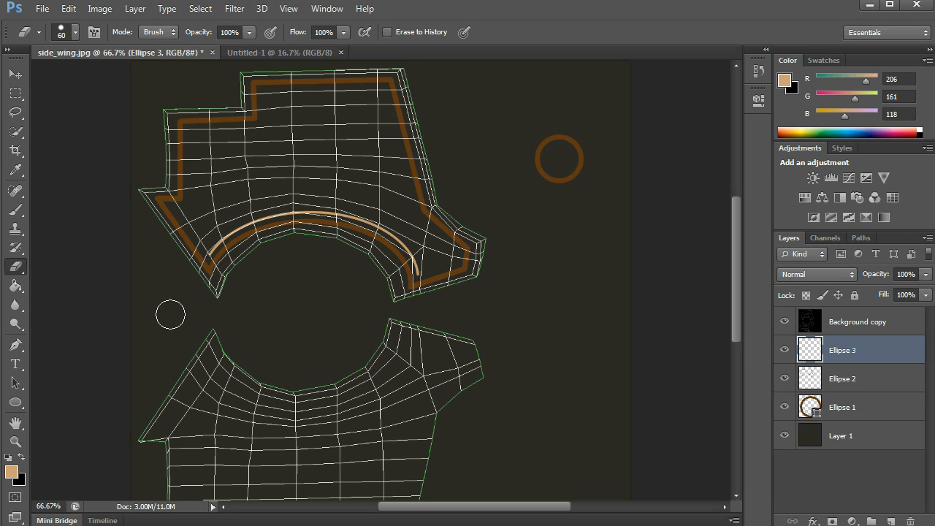
Sample the tan from the arc and brush straight 5 px lines from its left end along the wing's stepped left edge, inside the brown outline
click(17, 209)
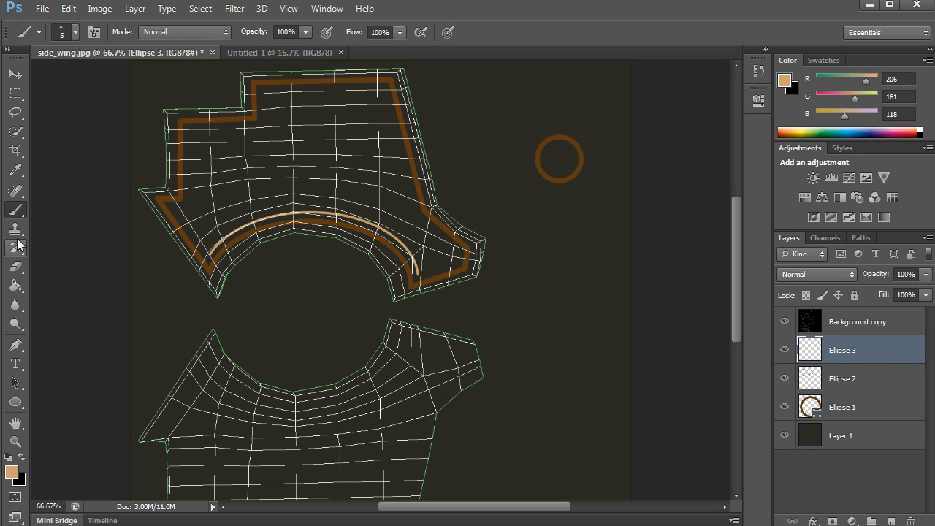
click(15, 170)
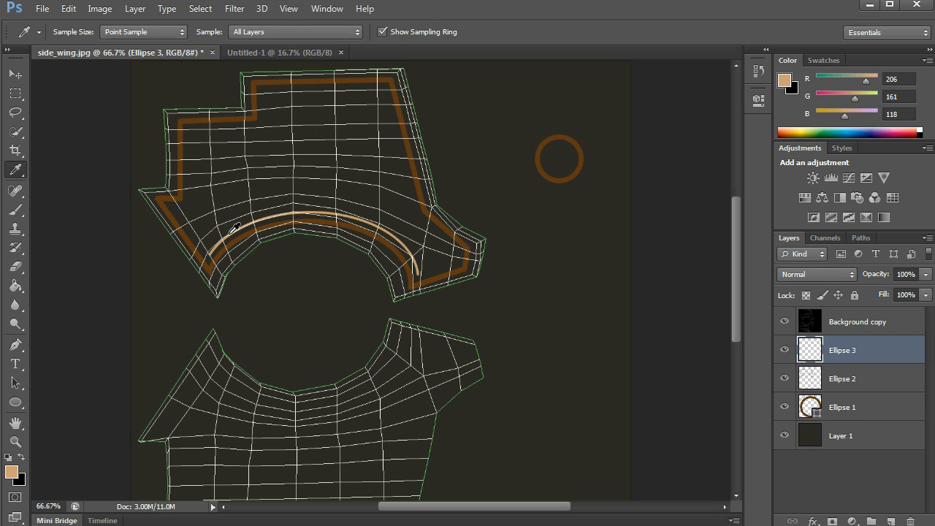
click(224, 235)
click(15, 210)
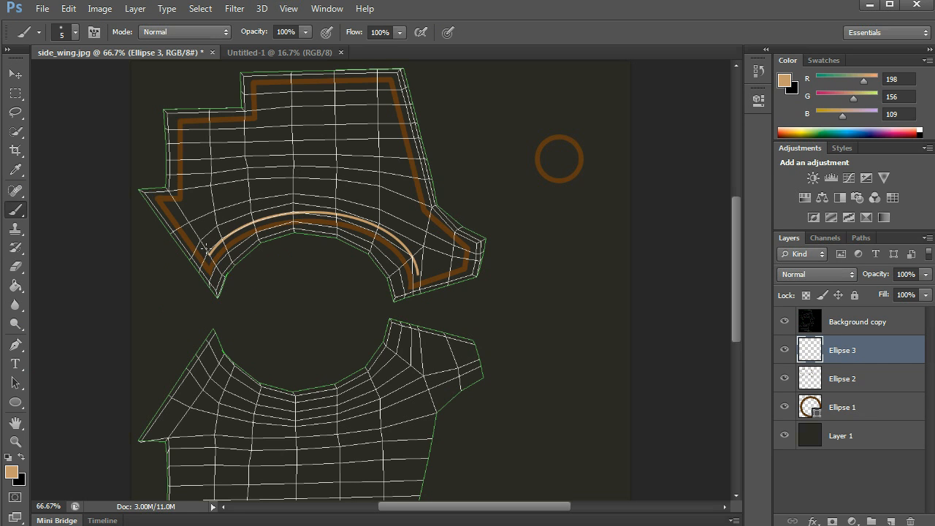
shift+click(174, 208)
key(ctrl+z)
shift+click(187, 128)
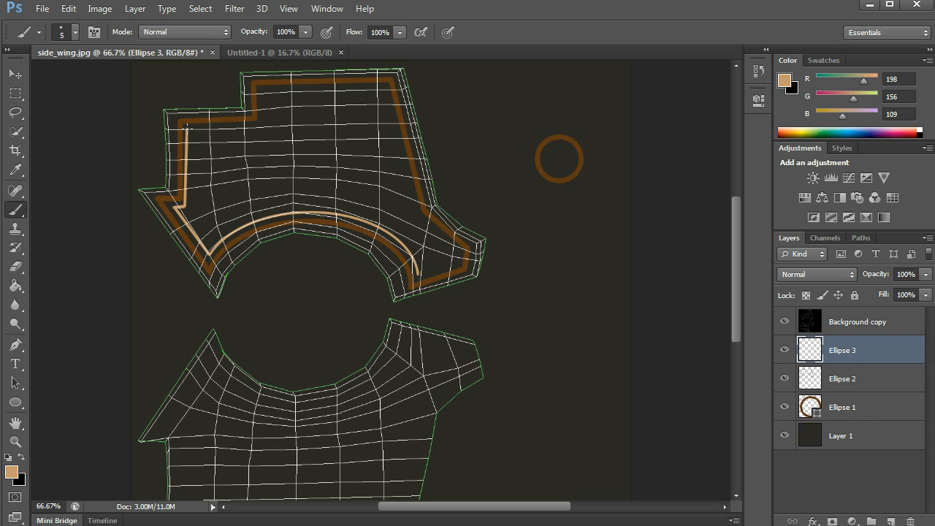
key(ctrl+z)
shift+click(186, 129)
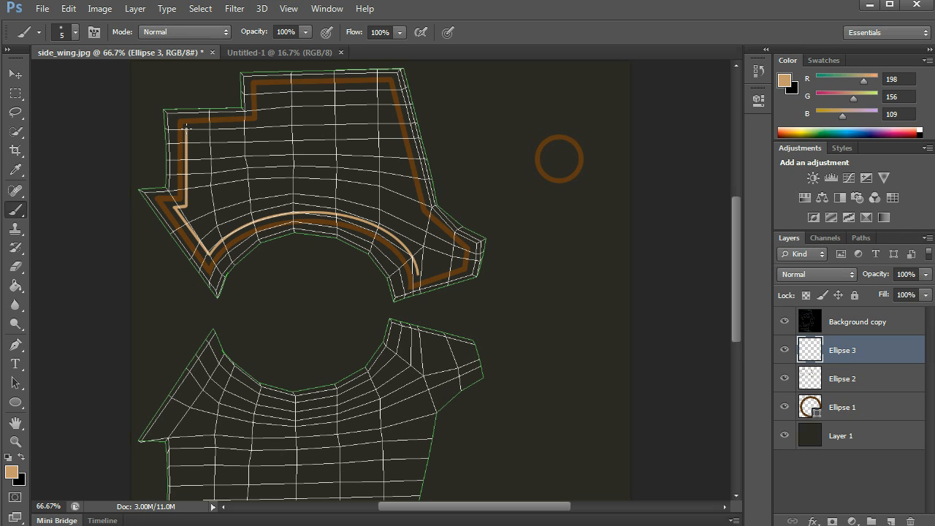
shift+click(261, 125)
shift+click(260, 89)
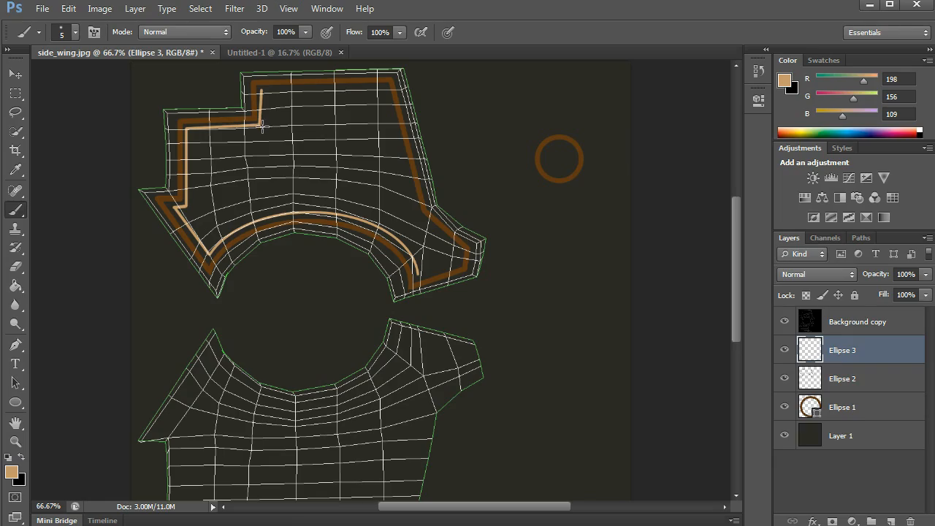
key(ctrl+shift+a)
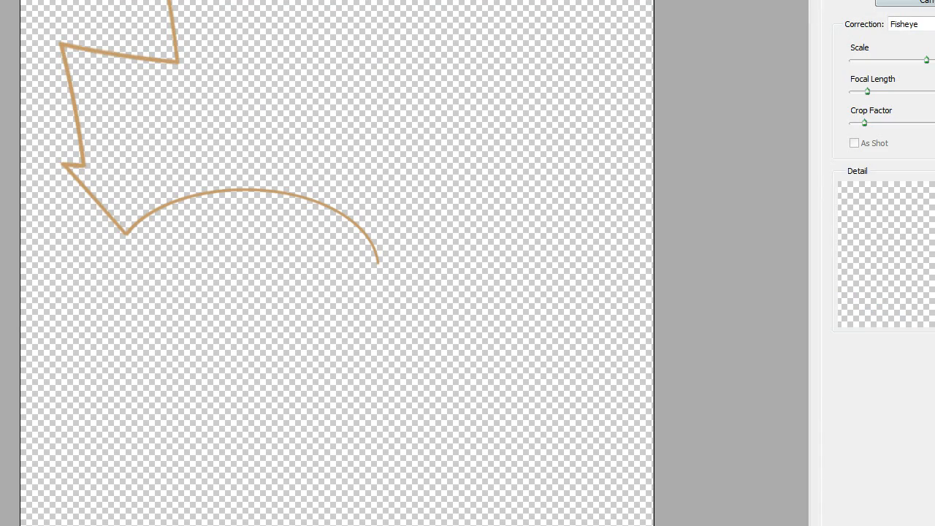
click(911, 3)
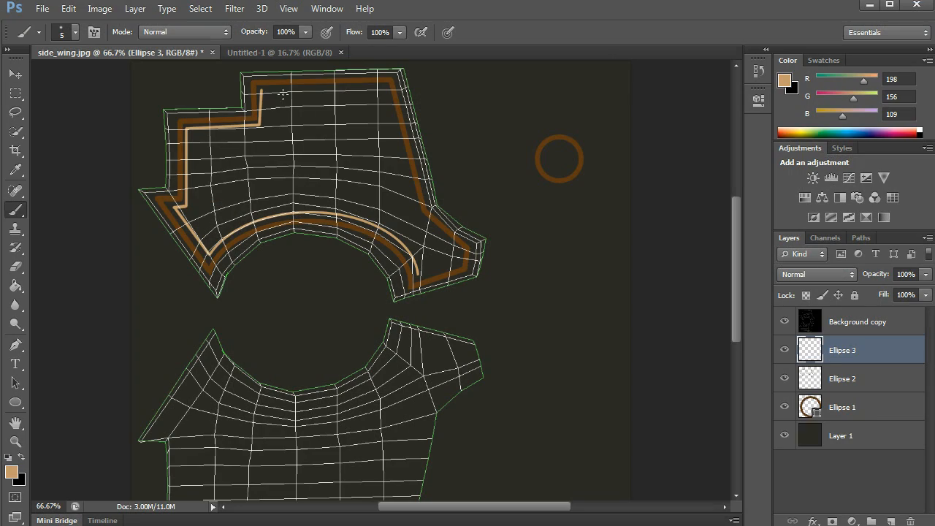
click(333, 10)
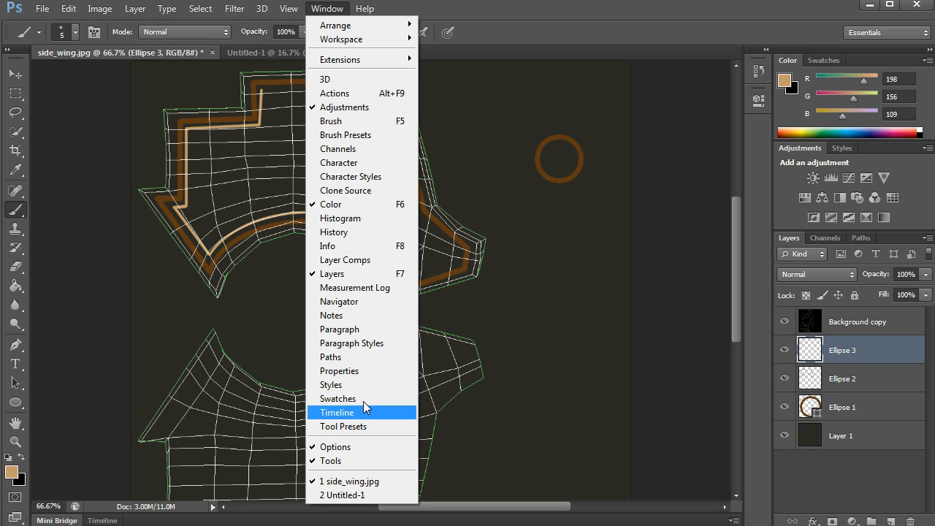
click(334, 231)
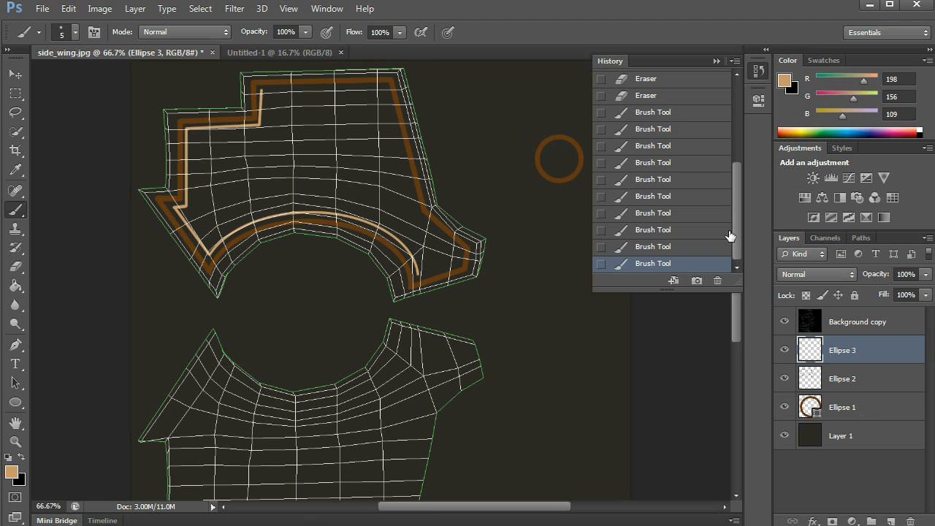
click(666, 248)
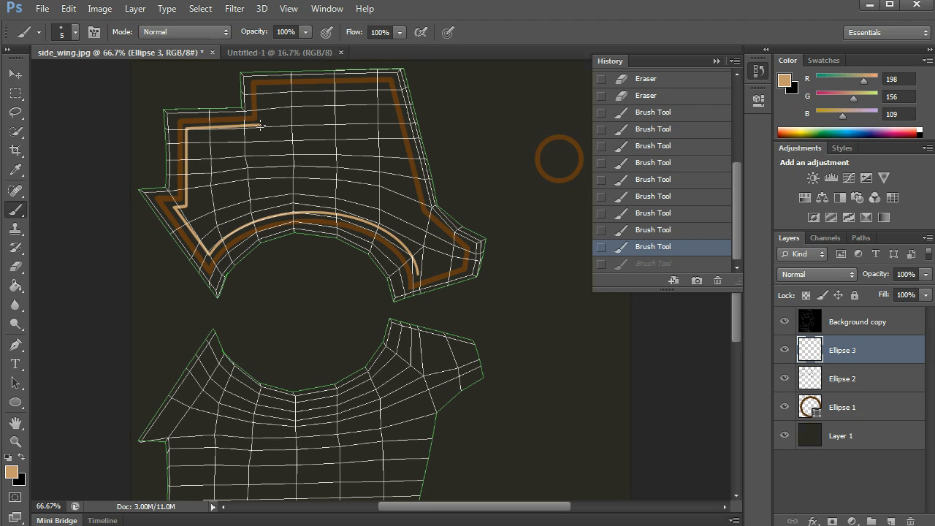
key(ctrl+z)
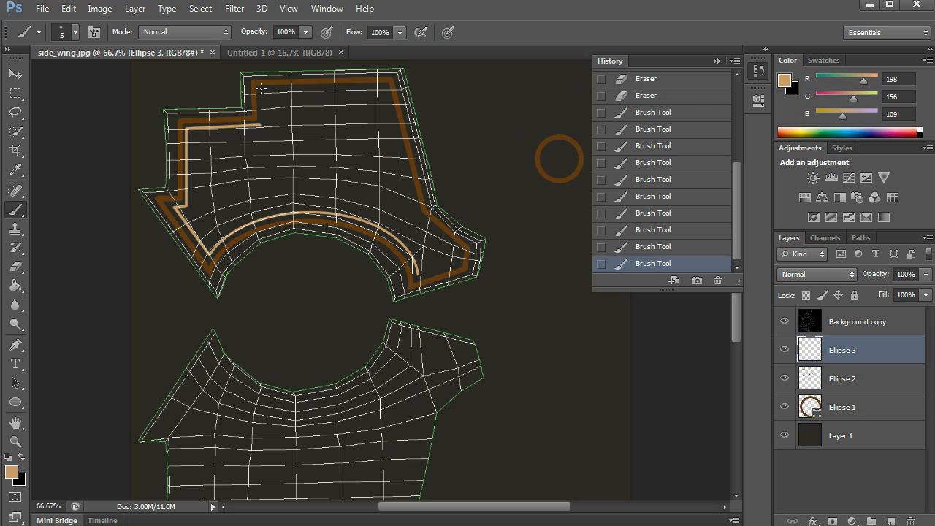
Brush straight tan lines inside the brown outline along the wing's upper notch, top edge, right side and tip, closing at the arc's right end
shift+click(261, 89)
shift+click(385, 87)
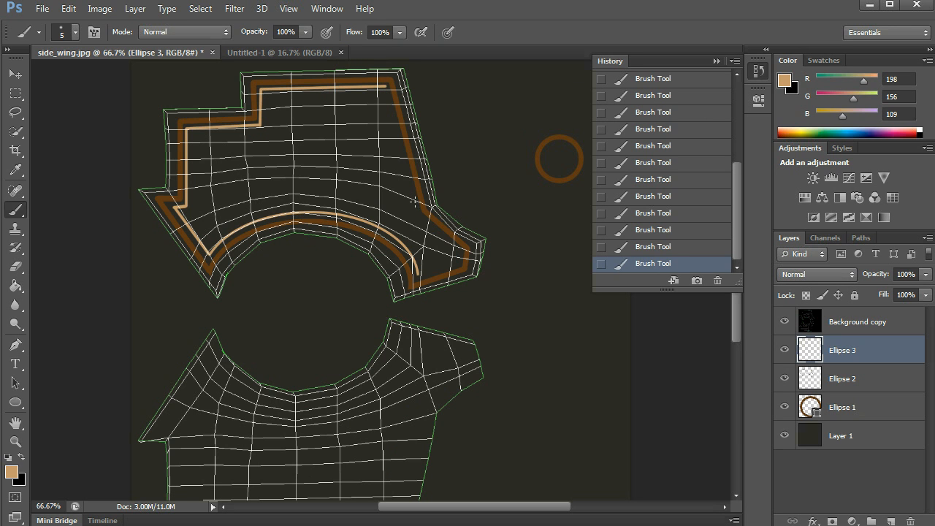
shift+click(417, 216)
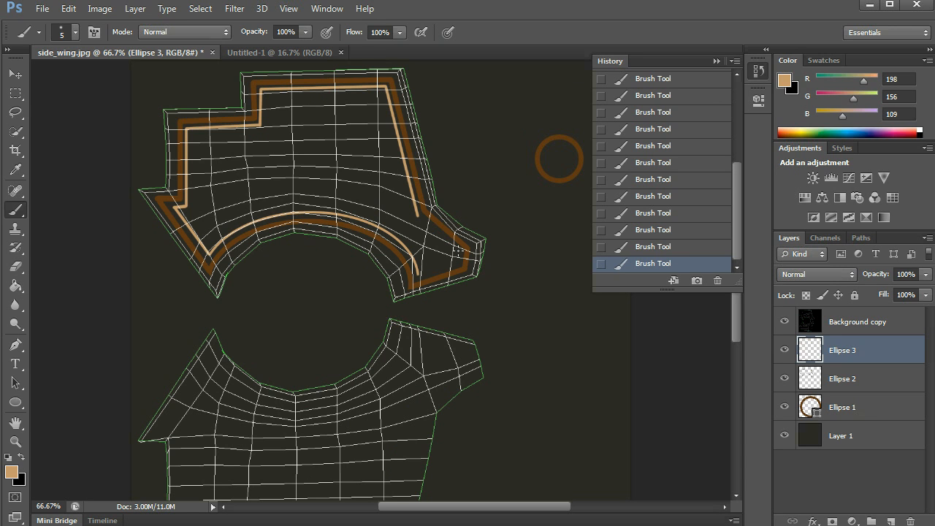
shift+click(459, 252)
shift+click(418, 273)
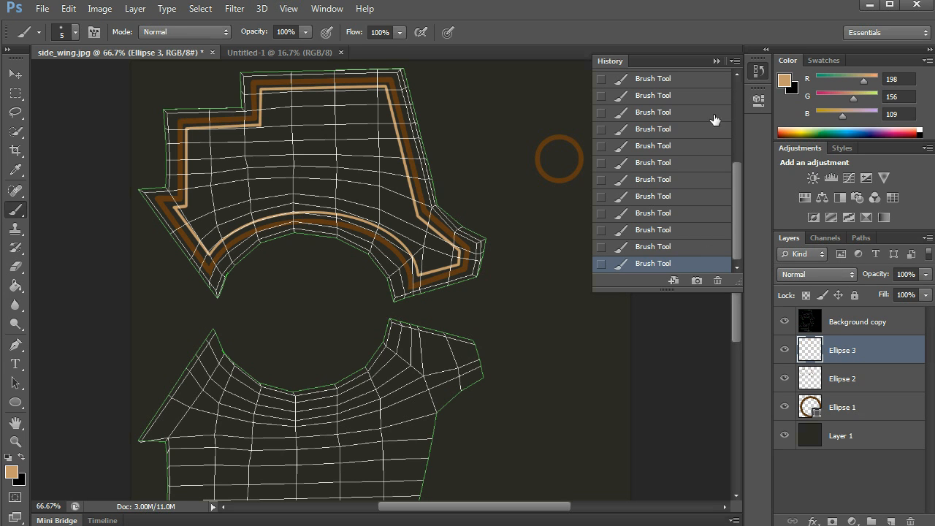
click(717, 60)
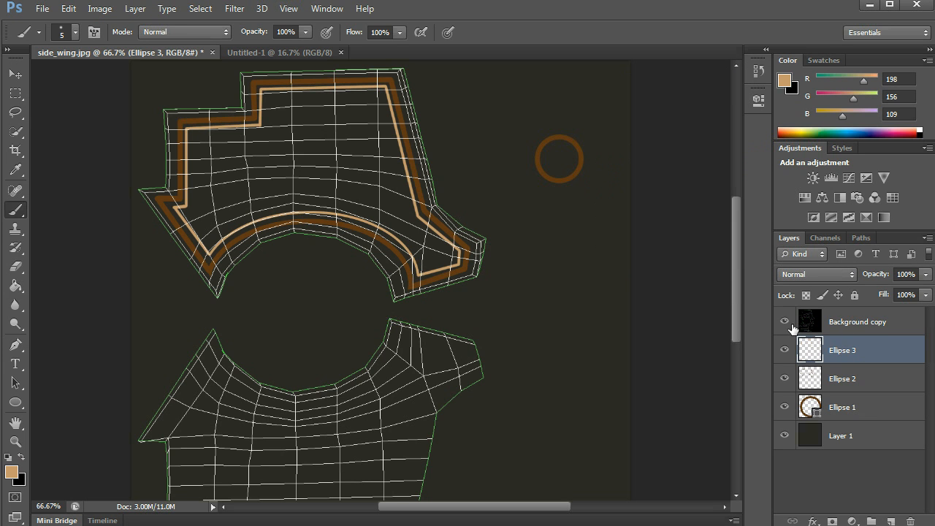
Hide the Background copy template layer, rasterize Ellipse 1 and erase its small brown circle beside the wing
click(784, 321)
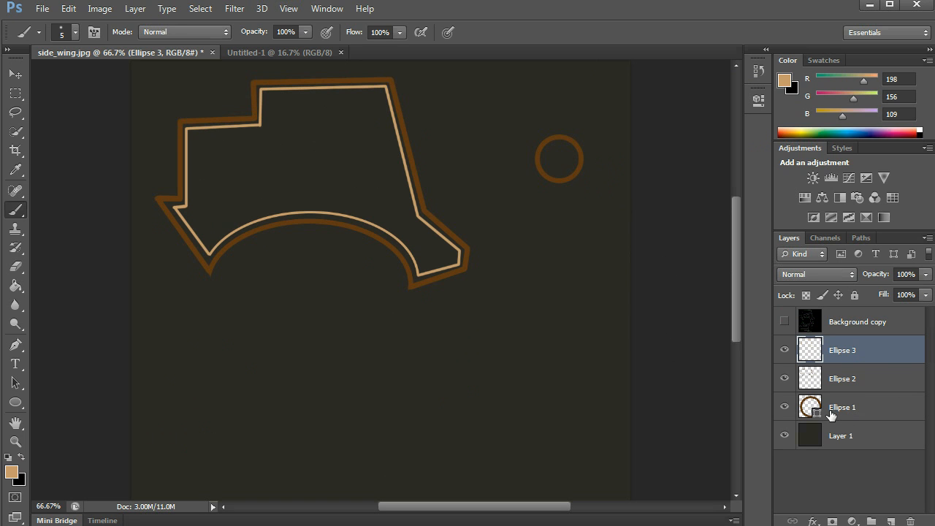
click(862, 413)
shift+click(854, 358)
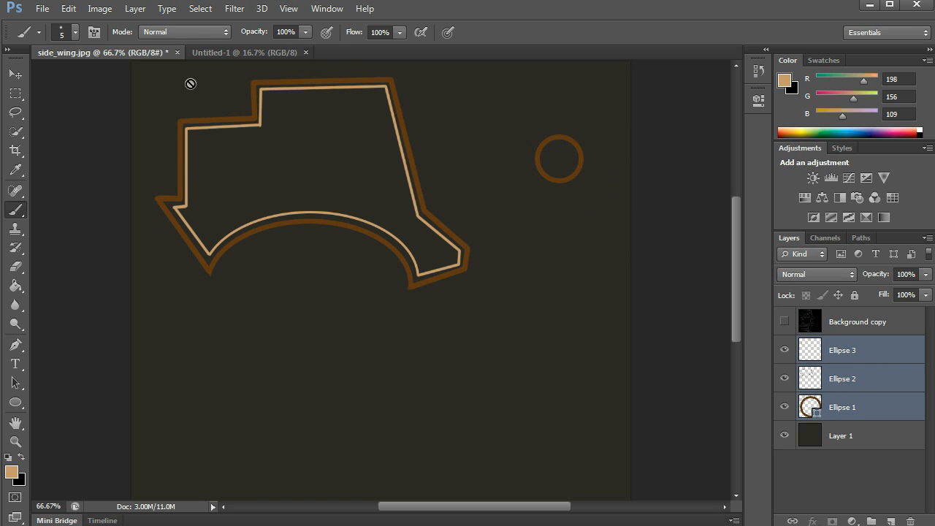
click(858, 363)
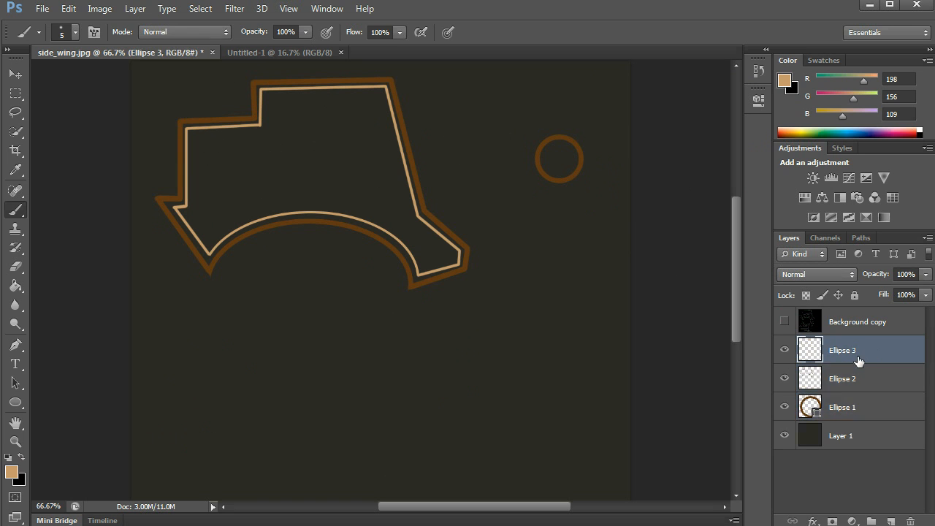
click(838, 404)
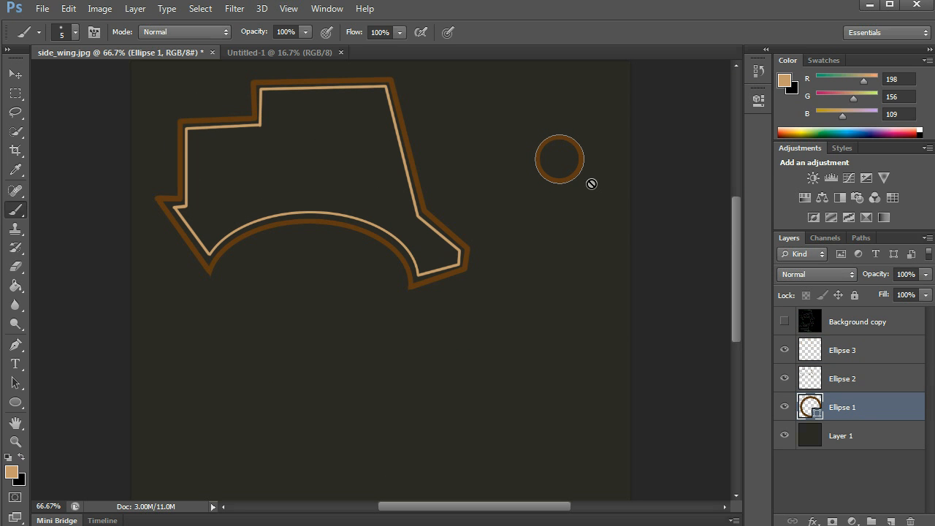
click(16, 267)
click(560, 181)
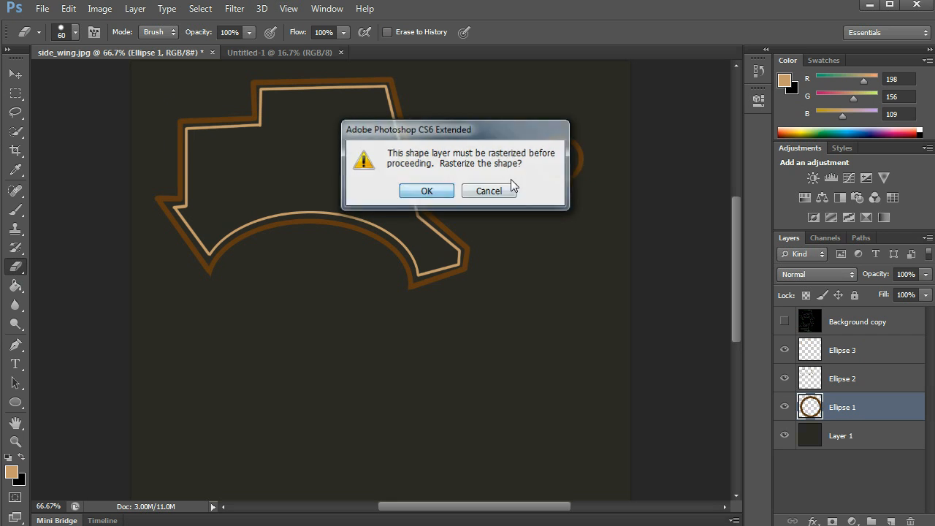
click(432, 188)
mouse_move(530, 179)
mouse_down()
mouse_move(537, 151)
mouse_move(577, 151)
mouse_move(595, 134)
mouse_move(569, 134)
mouse_move(547, 168)
mouse_up()
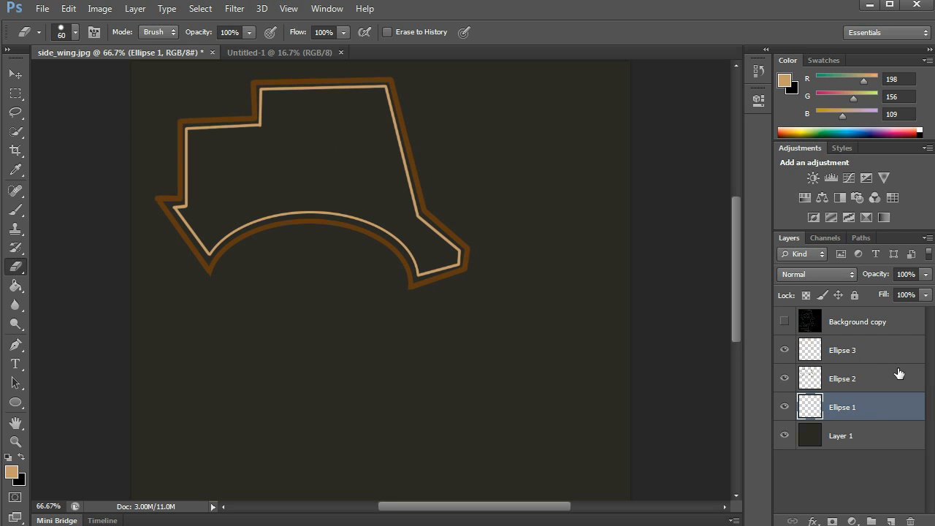
Merge the Ellipse 3, Ellipse 2, Ellipse 1 and Layer 1 layers into one, keeping Background copy separate and hidden
click(884, 352)
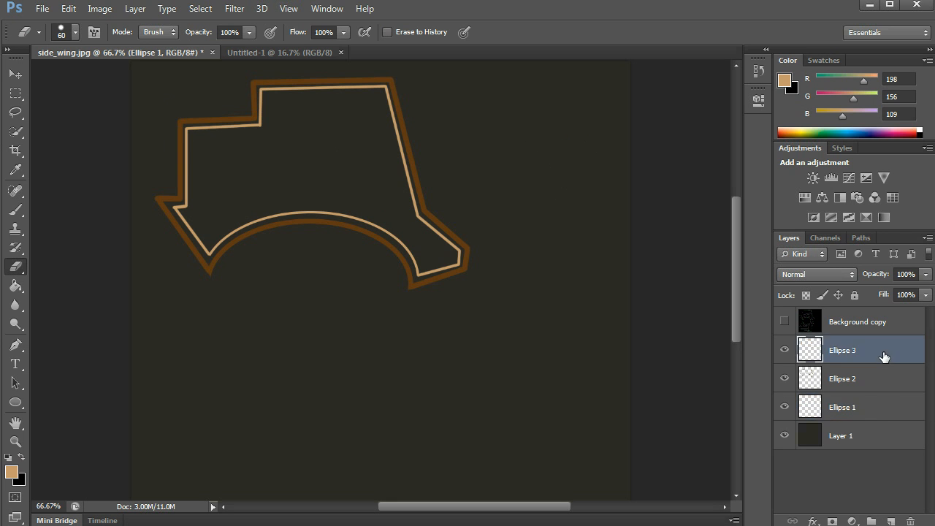
shift+click(876, 412)
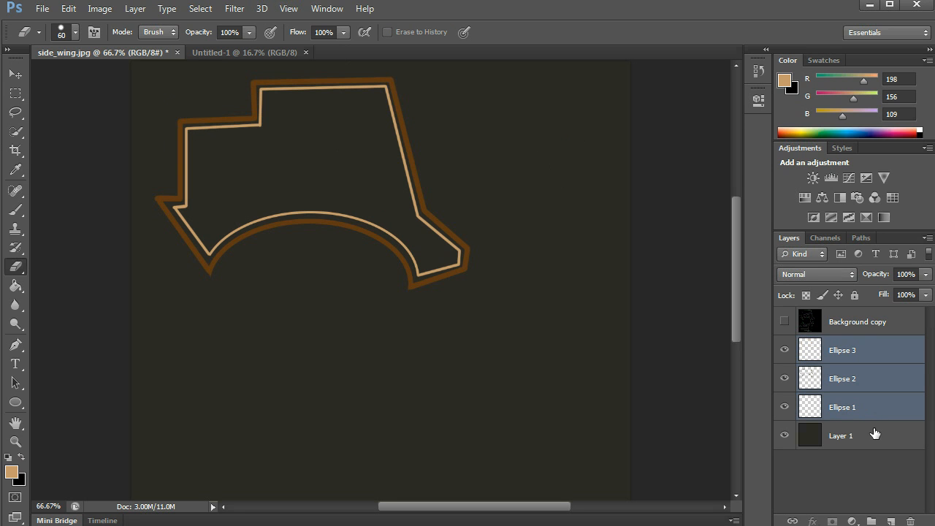
shift+click(875, 435)
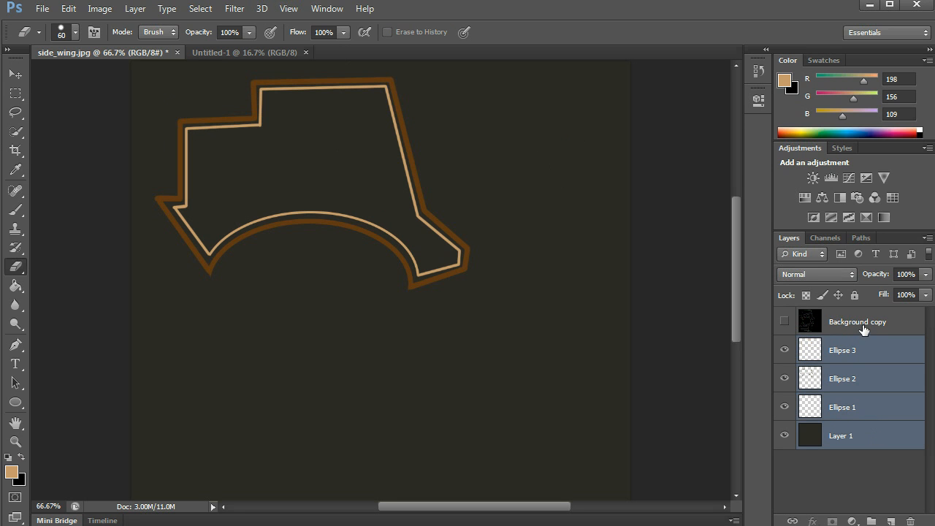
click(784, 322)
click(784, 322)
key(ctrl+e)
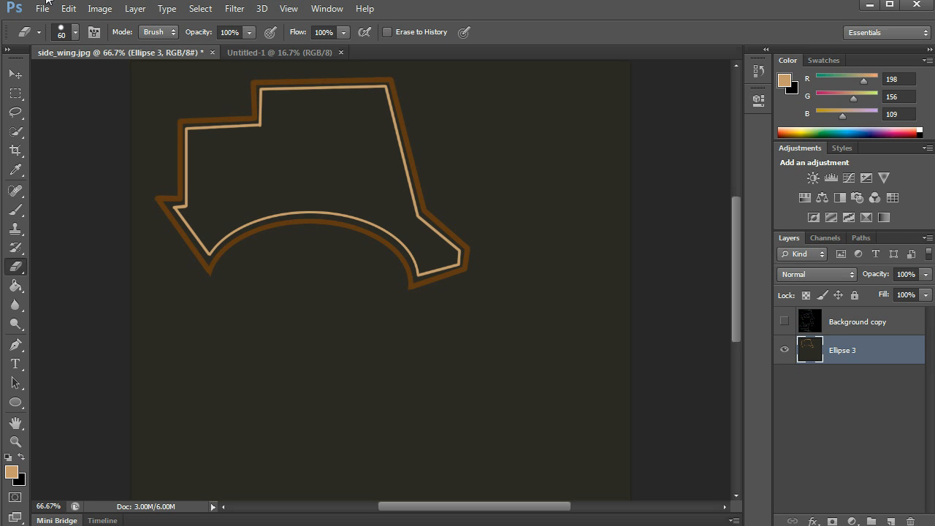
Start saving a copy of the wing texture into the project's sceneassets images folder in JPEG format
click(44, 10)
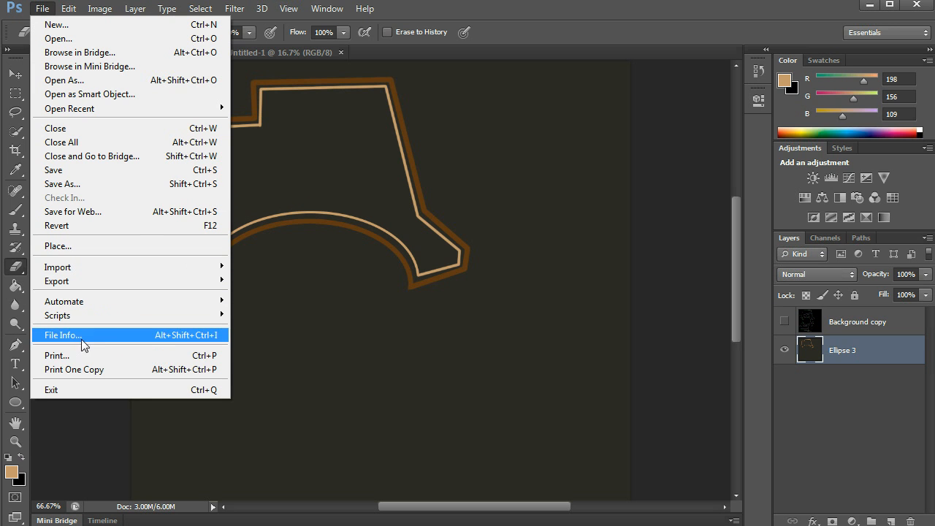
click(81, 180)
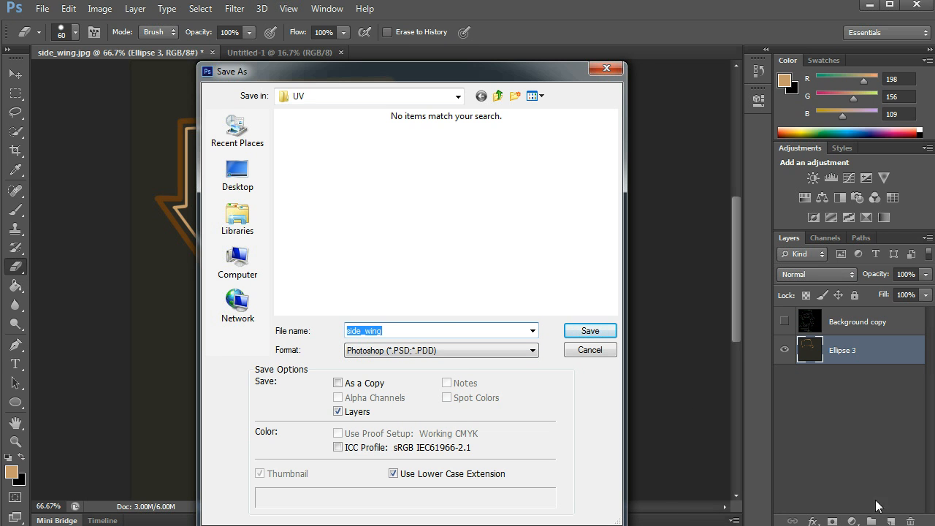
click(497, 96)
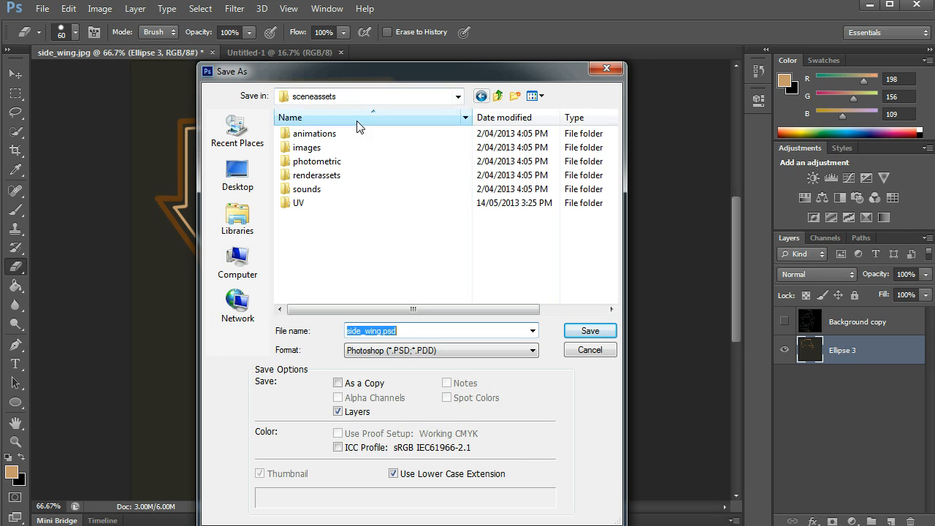
click(319, 148)
double_click(319, 148)
click(532, 350)
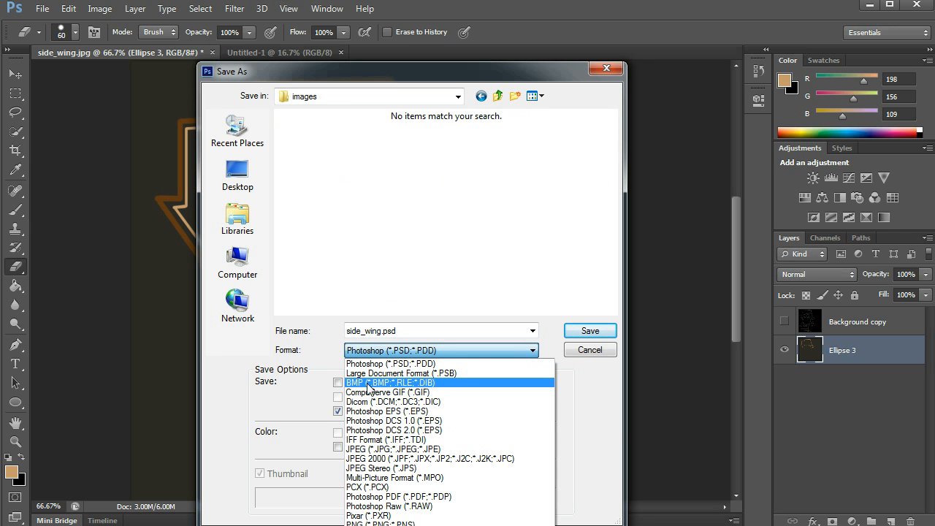
click(384, 448)
Name the copy side_wing_CL.jpg and save it as a baseline JPEG at quality 8
double_click(385, 332)
click(384, 332)
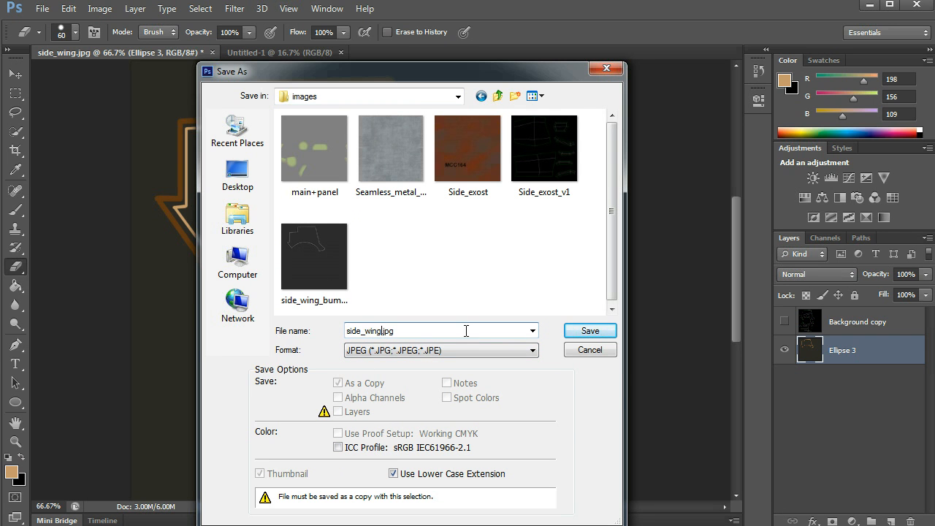
text(_CL)
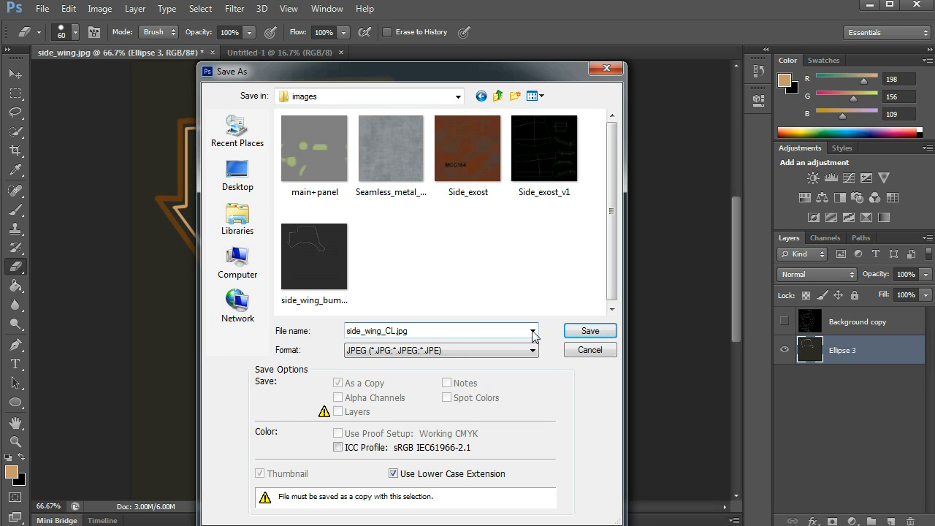
click(588, 333)
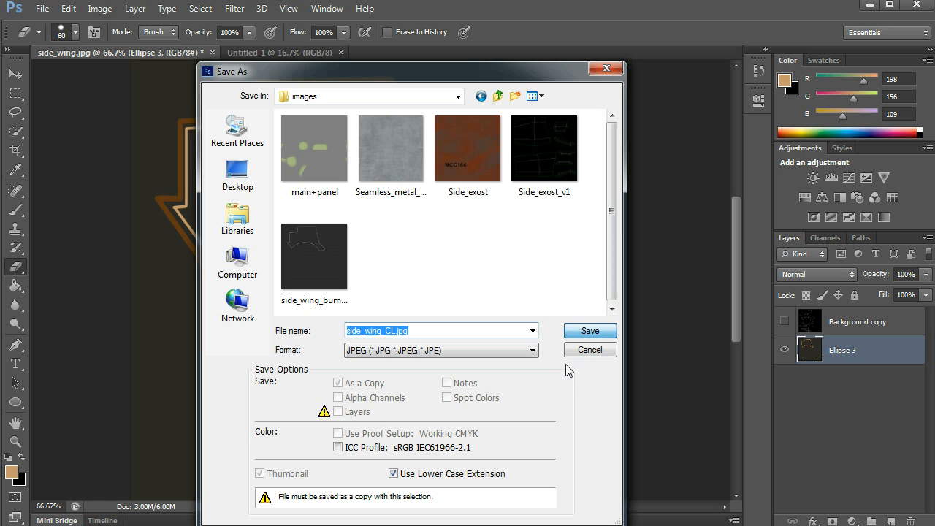
click(576, 334)
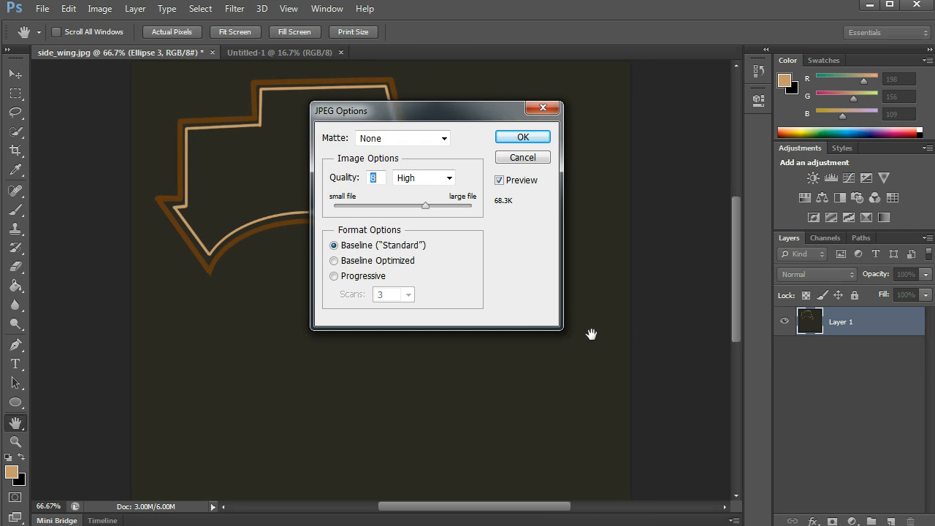
click(504, 140)
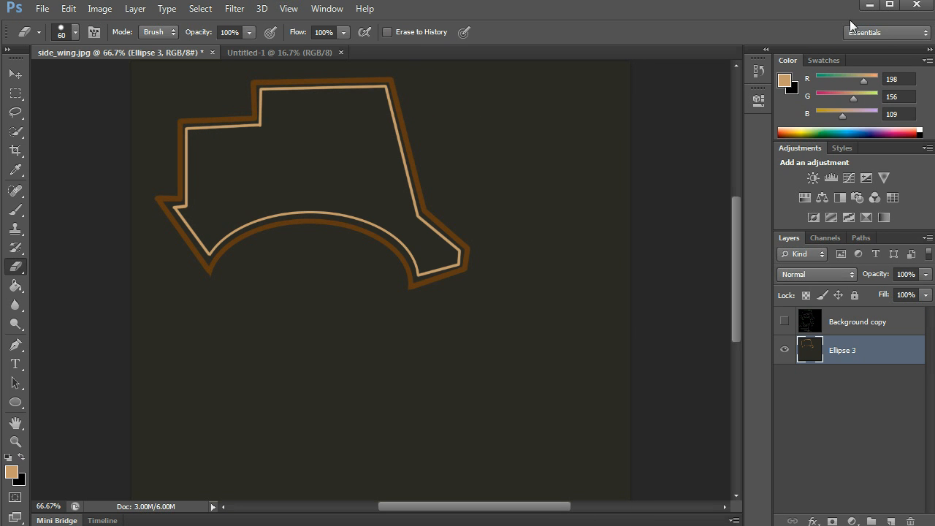
Switch to 3ds Max, close the UVW editor and bring up the Slate Material Editor fully in view
click(868, 4)
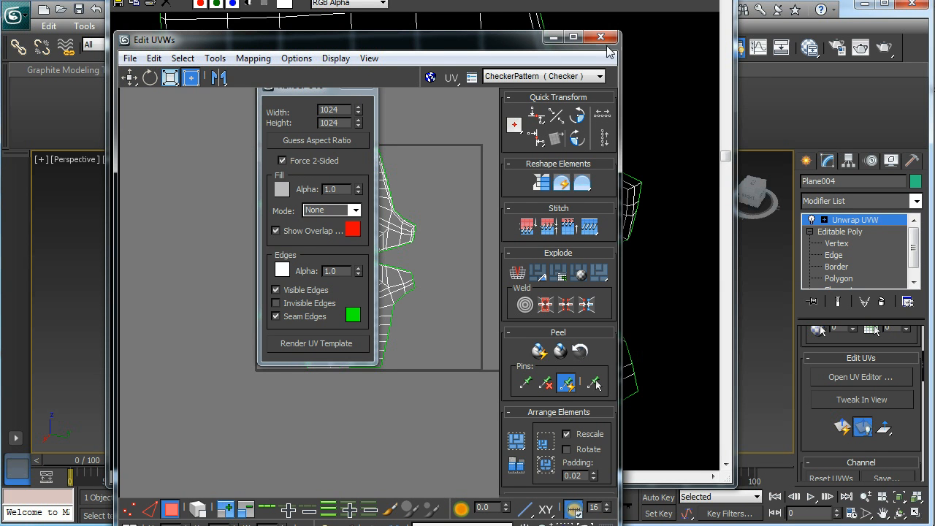
click(601, 37)
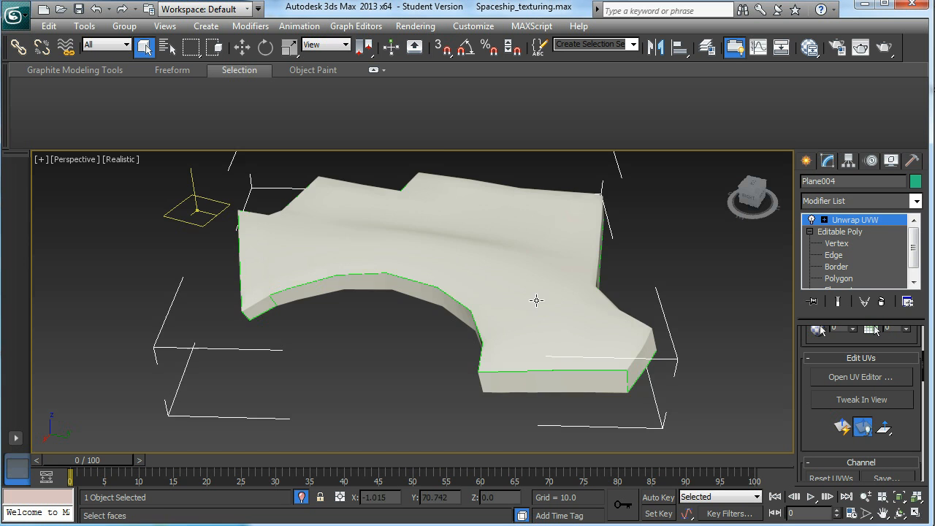
drag(536, 301, 539, 346)
key(m)
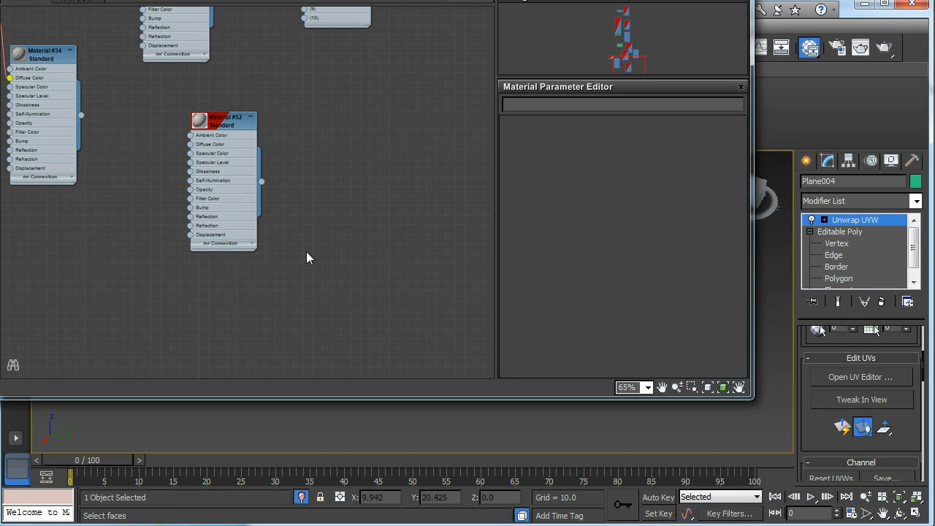
scroll(346, 148, down, 3)
drag(336, 183, 392, 309)
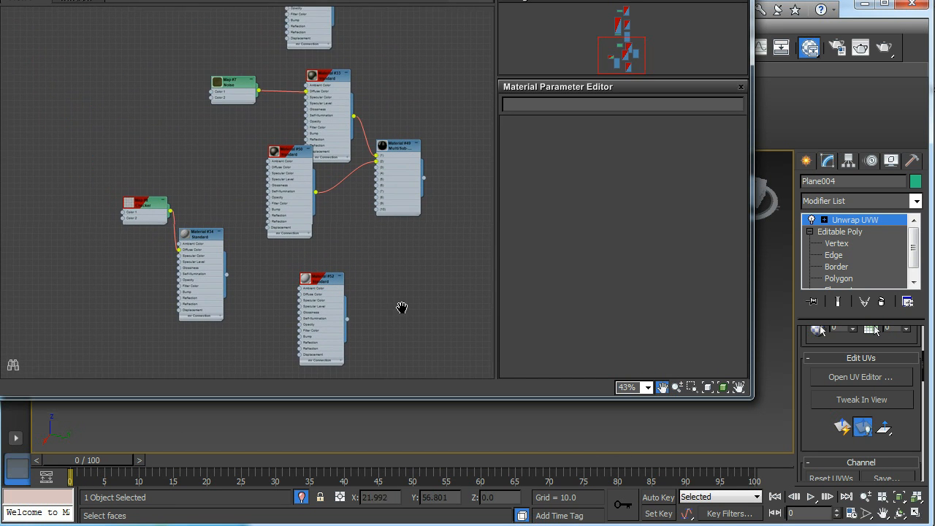
drag(231, 0, 453, 17)
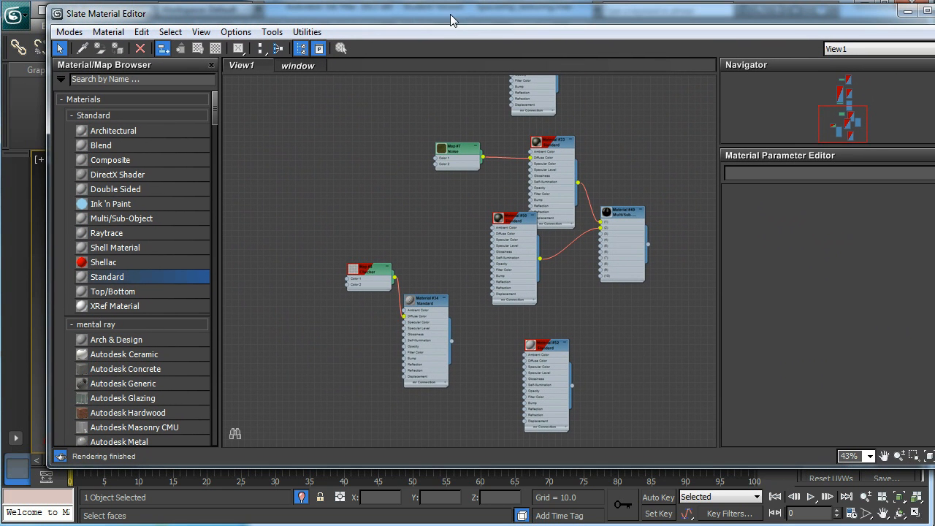
Add a new Standard material node in the empty area below the existing materials
scroll(523, 322, up, 1)
scroll(522, 322, up, 1)
drag(519, 311, 479, 209)
drag(525, 238, 617, 202)
drag(491, 300, 542, 303)
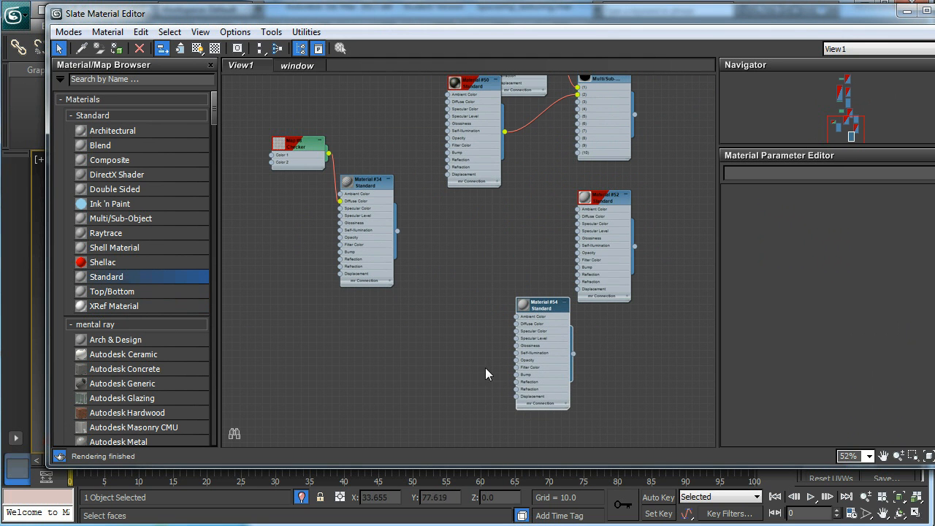
Connect a Bitmap map using side_wing_CL from the images folder to the new material's Diffuse Color
scroll(524, 338, up, 4)
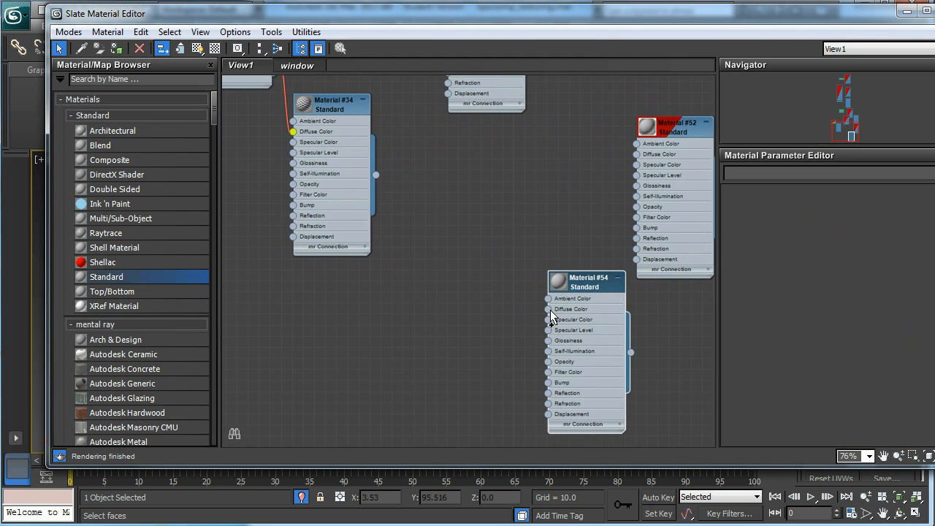
scroll(551, 316, up, 1)
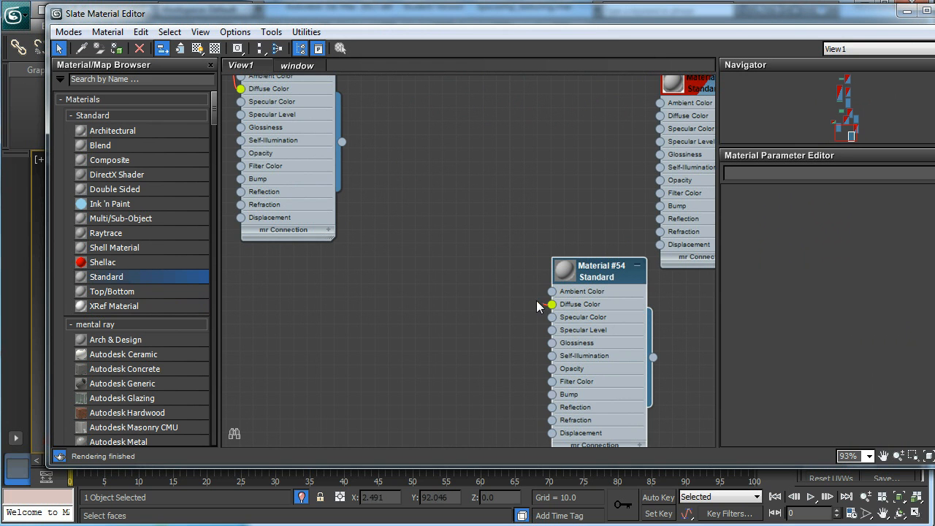
drag(388, 263, 388, 263)
mouse_move(412, 273)
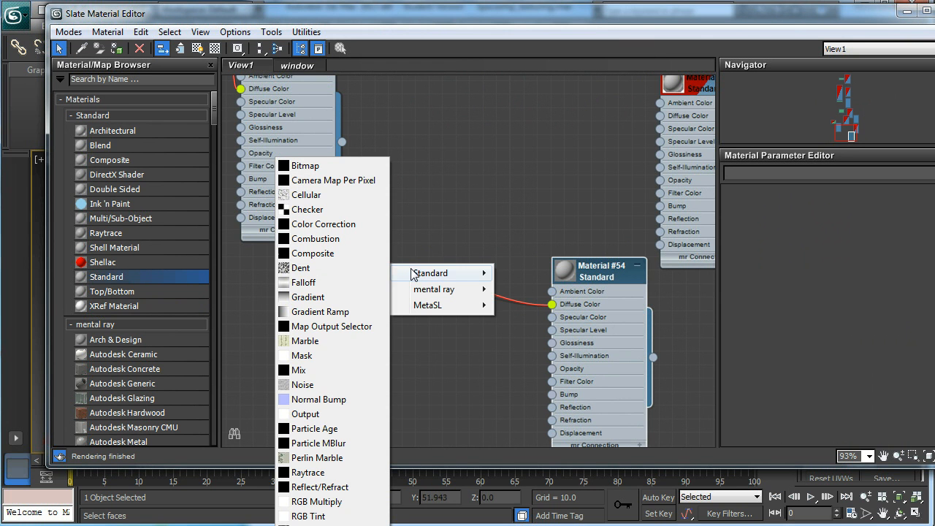
click(299, 166)
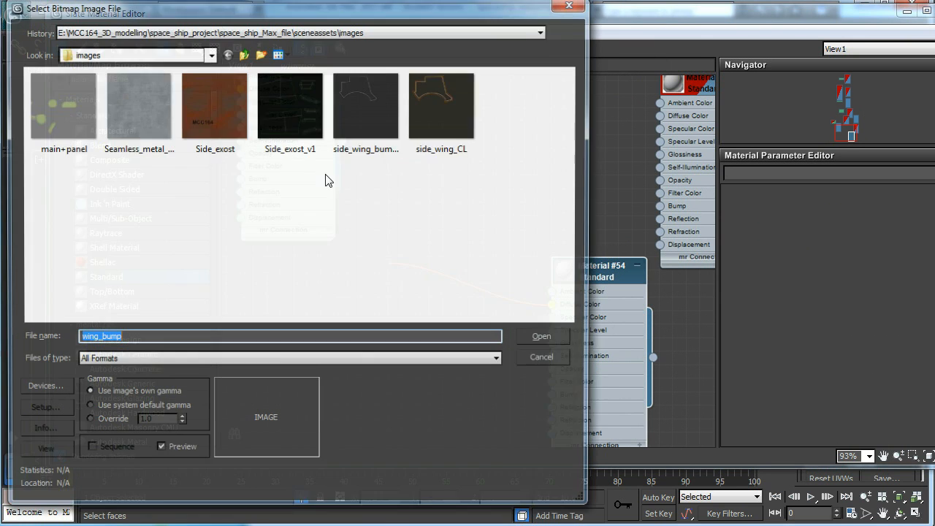
click(441, 118)
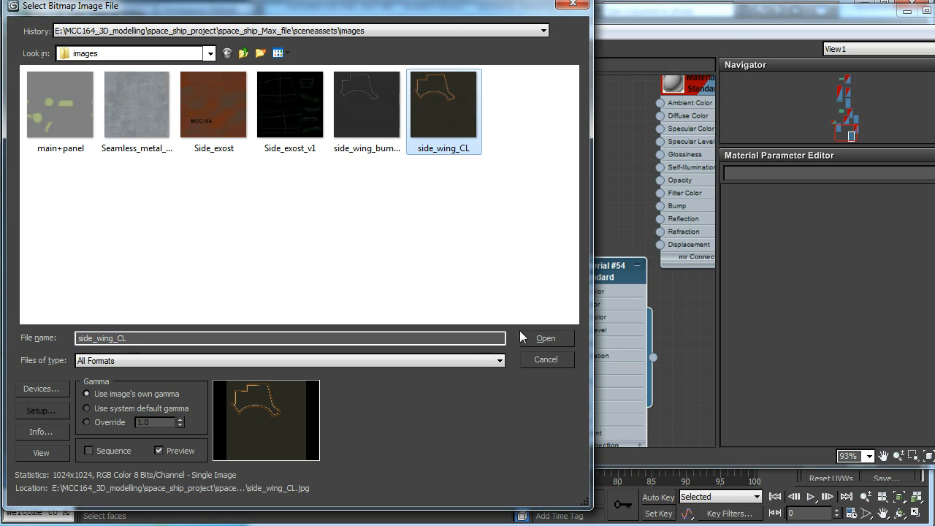
drag(448, 14, 594, 38)
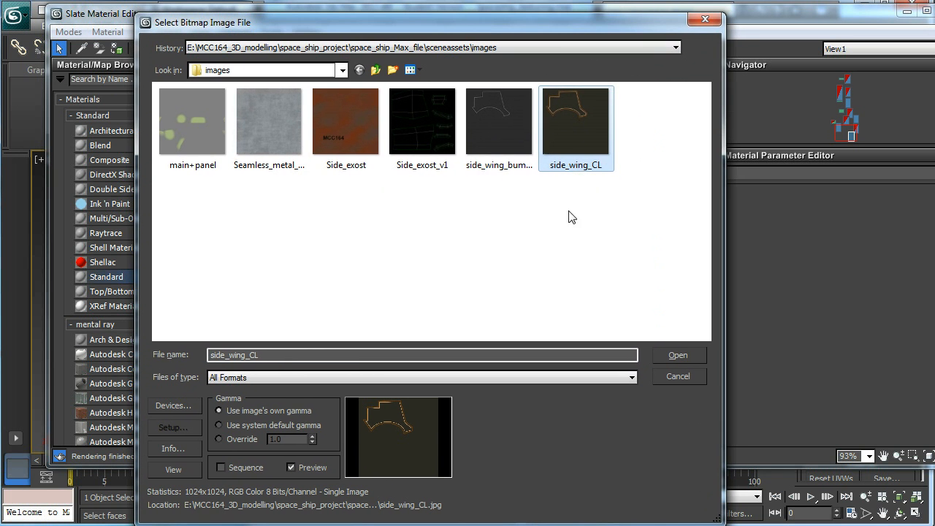
click(671, 352)
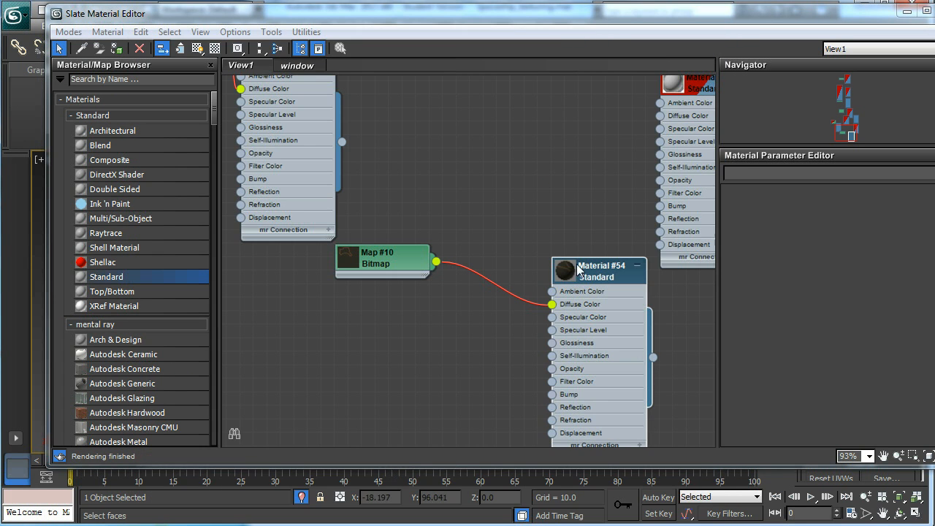
Assign the new bitmap material to the selected wing and show its texture shaded in the viewport
right_click(591, 274)
click(642, 283)
click(390, 265)
click(618, 272)
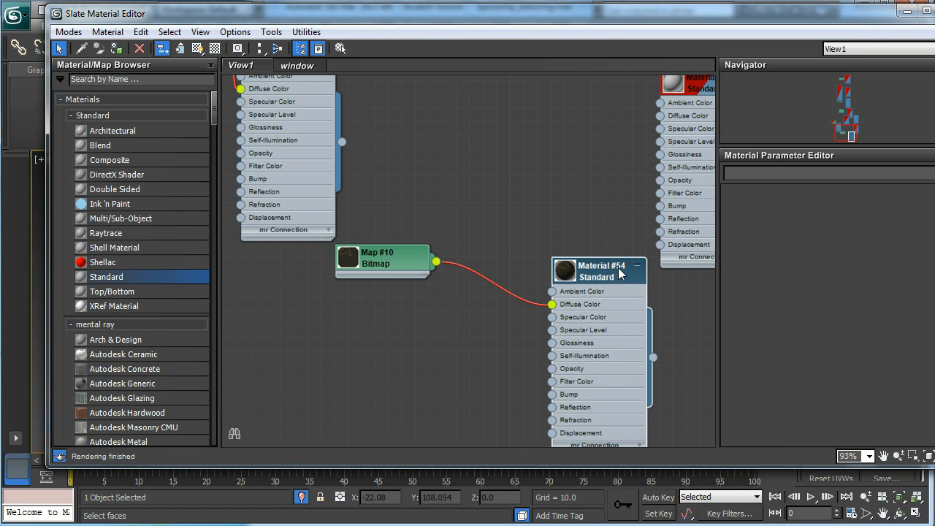
click(201, 47)
Exit isolation mode and frame the textured wing on the whole spaceship in the maximized Perspective view
drag(689, 15, 200, 432)
drag(507, 263, 548, 329)
key(alt+w)
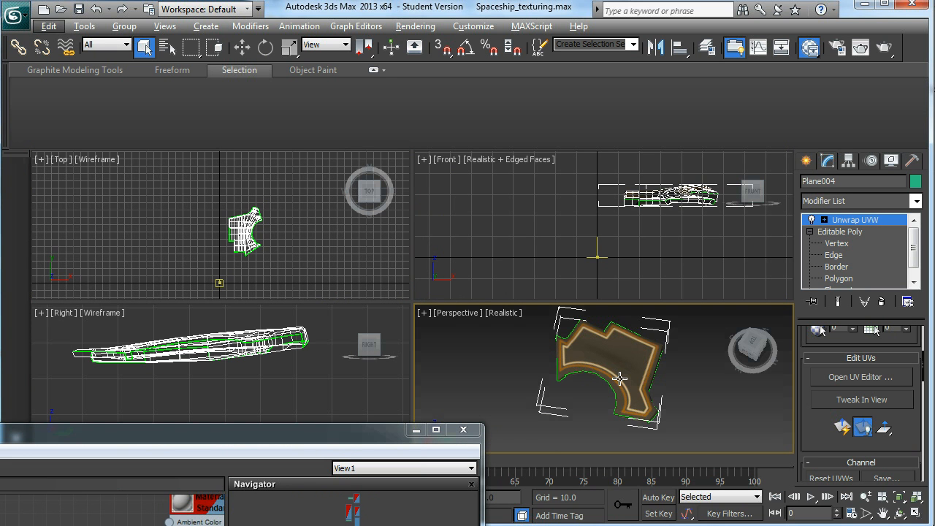
key(alt+q)
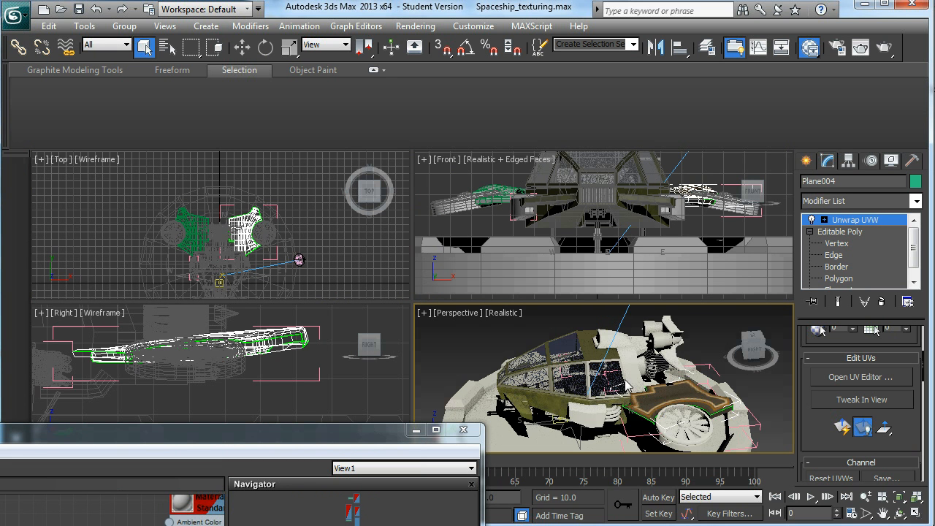
key(alt+w)
drag(624, 400, 467, 452)
drag(367, 428, 313, 421)
drag(617, 233, 553, 305)
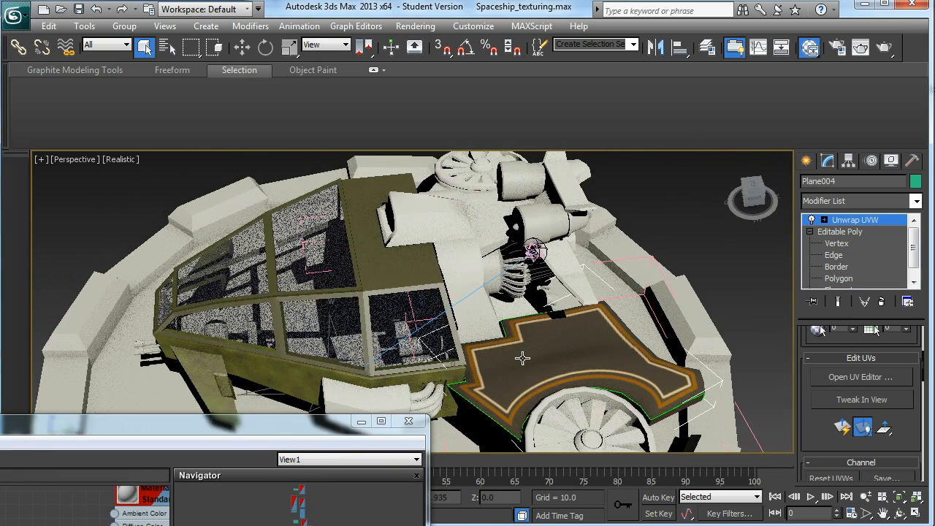
Set the wing material's Specular Level to 55 and Glossiness to 14
drag(277, 427, 396, 112)
drag(663, 281, 719, 219)
double_click(182, 365)
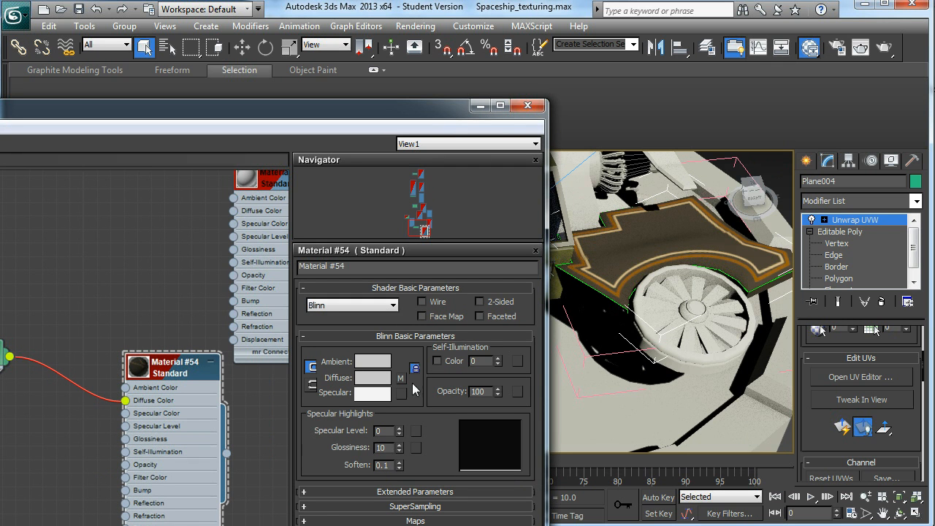
drag(399, 430, 395, 380)
drag(399, 431, 400, 436)
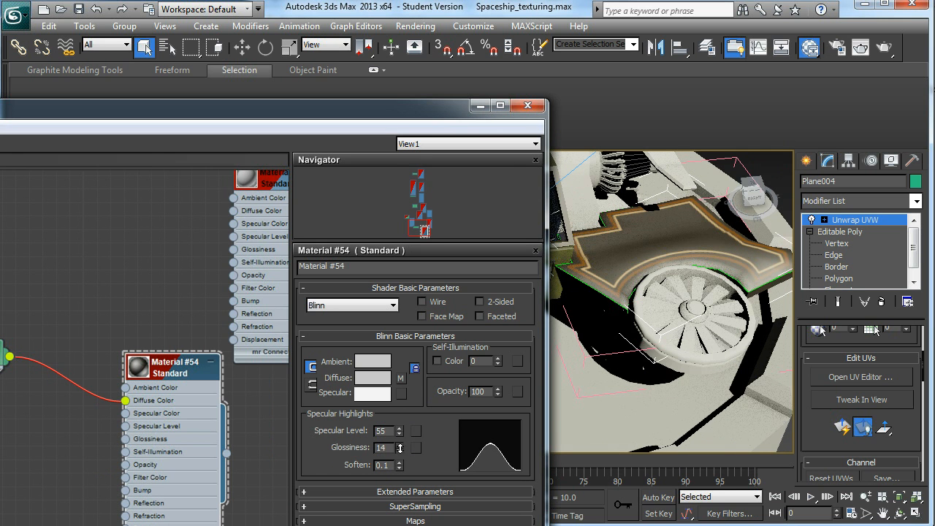
Collapse the wing's whole modifier stack, baking Unwrap UVW into the Editable Poly
drag(476, 109, 378, 205)
drag(299, 256, 233, 399)
drag(544, 310, 584, 256)
drag(613, 208, 521, 324)
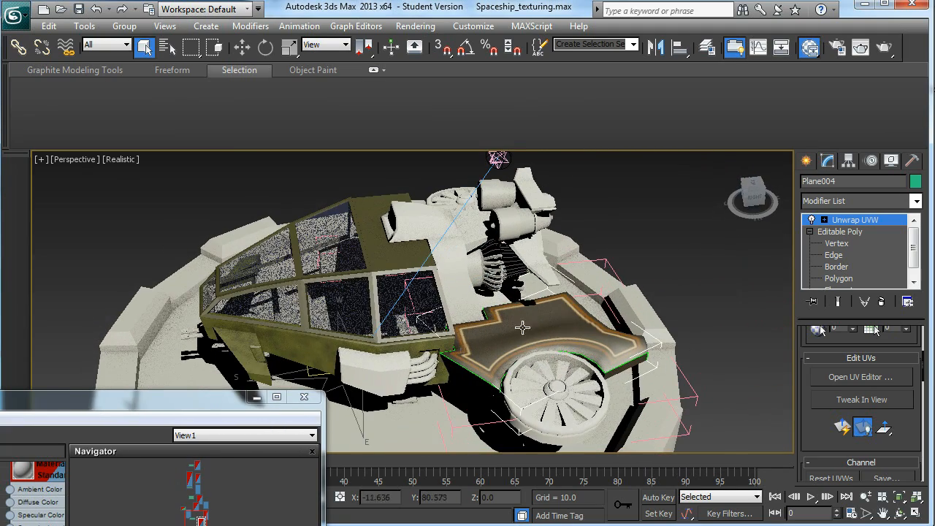
drag(526, 360, 514, 326)
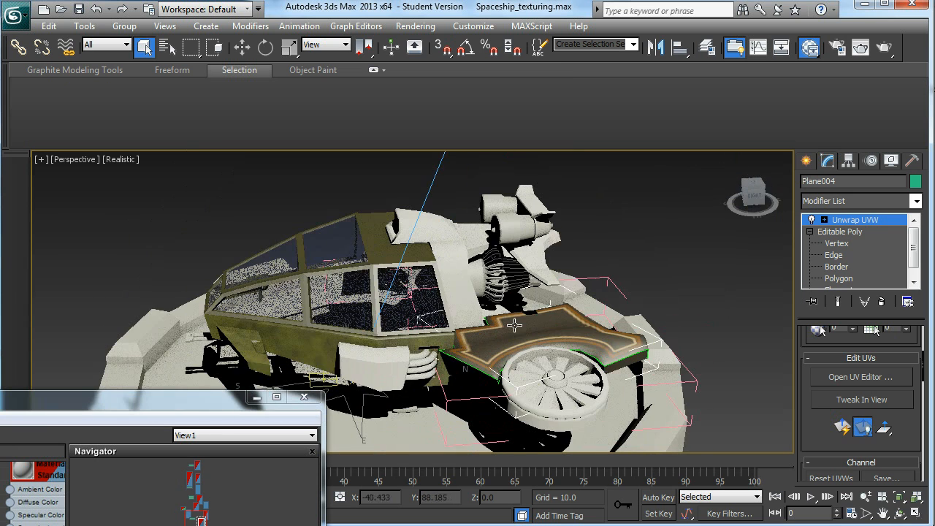
click(877, 221)
click(824, 220)
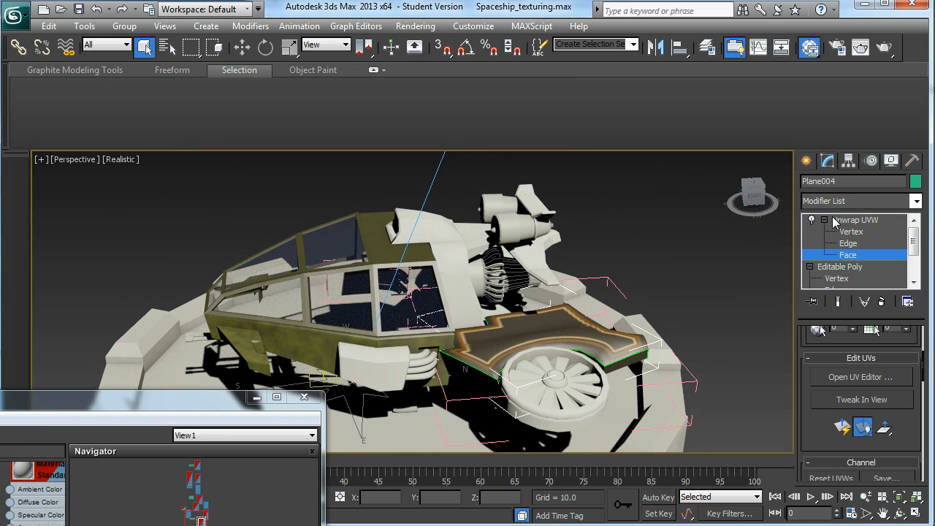
right_click(848, 223)
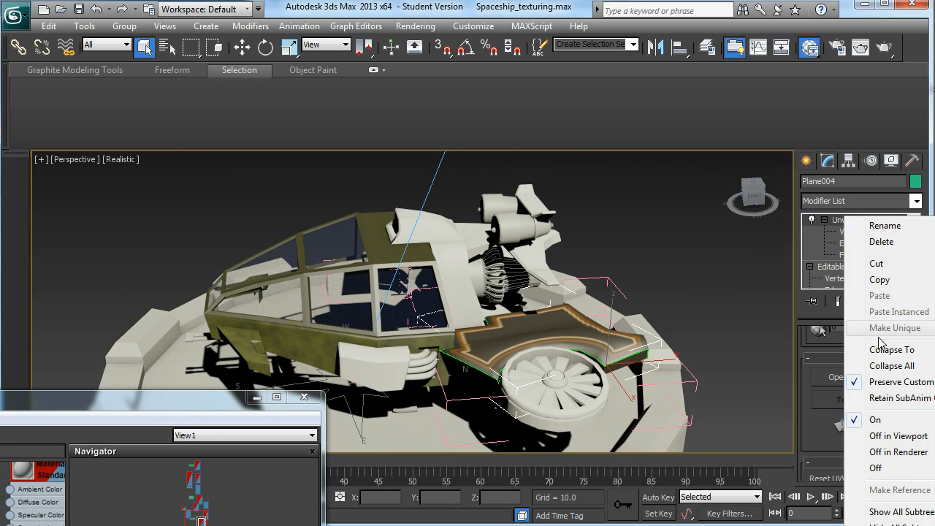
click(888, 365)
click(534, 312)
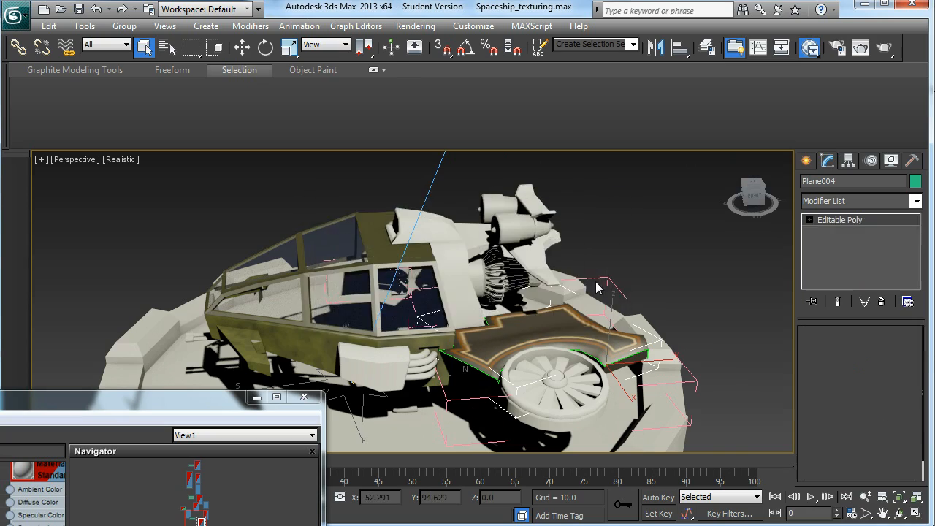
Close the Slate Material Editor and examine the textured wing around the fan from closer up
scroll(581, 301, up, 4)
drag(581, 301, 504, 292)
scroll(534, 259, down, 2)
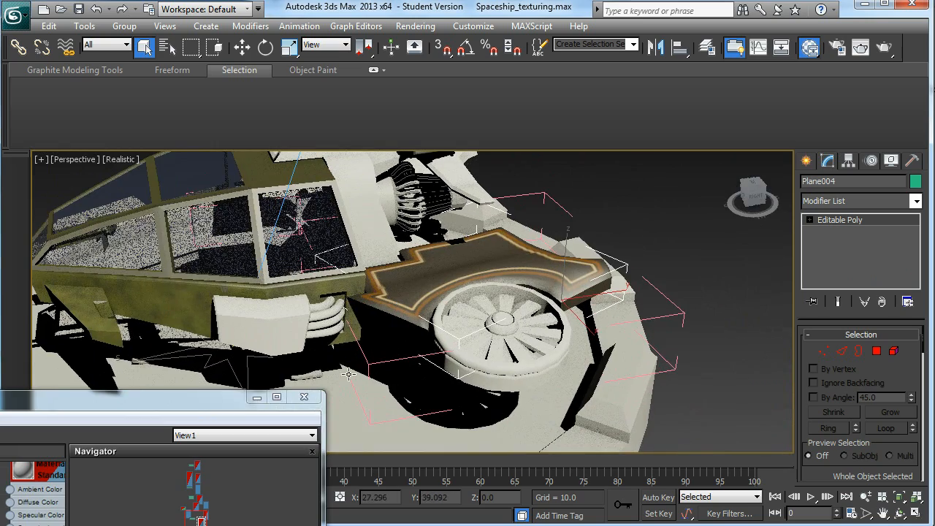
click(303, 396)
drag(555, 318, 583, 338)
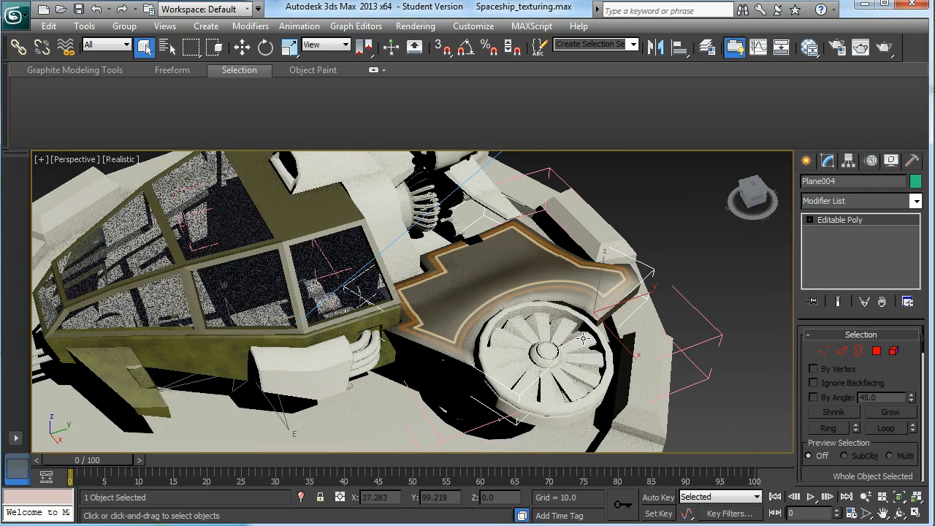